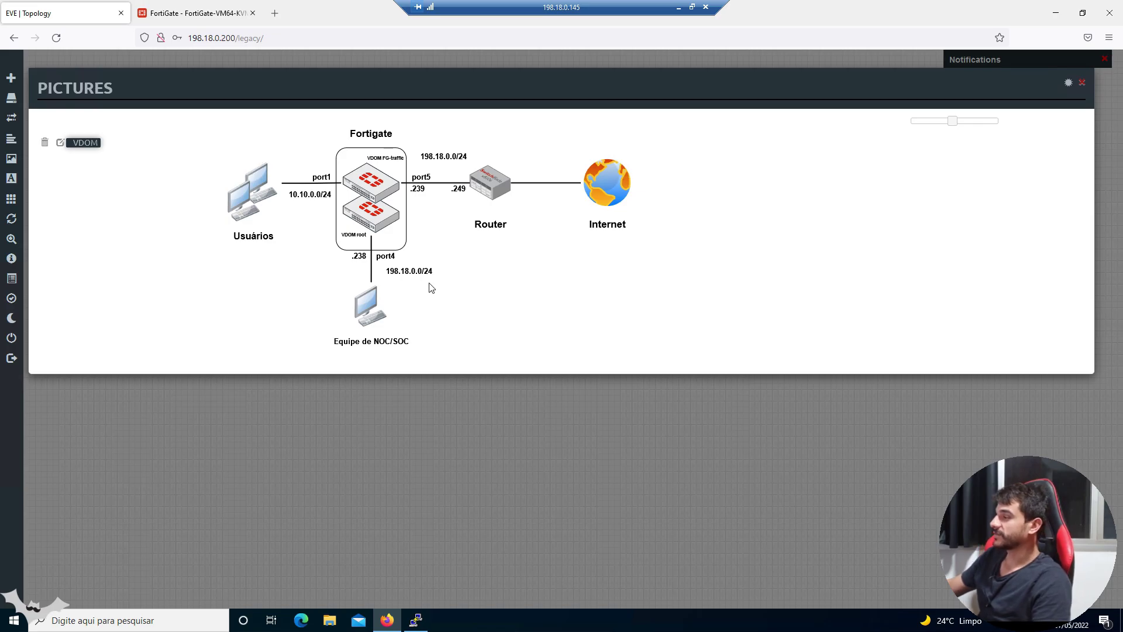
- Leave the EVE-NG VDOM topology diagram and bring up the FortiGate dashboard tab
click(230, 21)
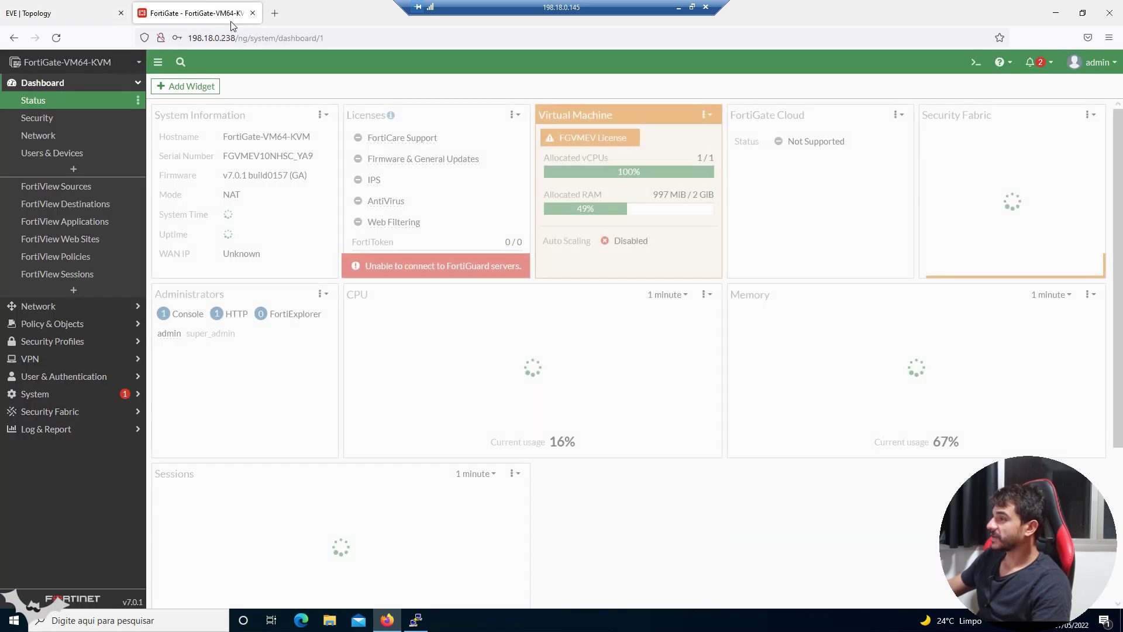
- Open Network > Interfaces to view port1–port5, with port4 at 198.18.0.238/255.255.255.0
click(124, 89)
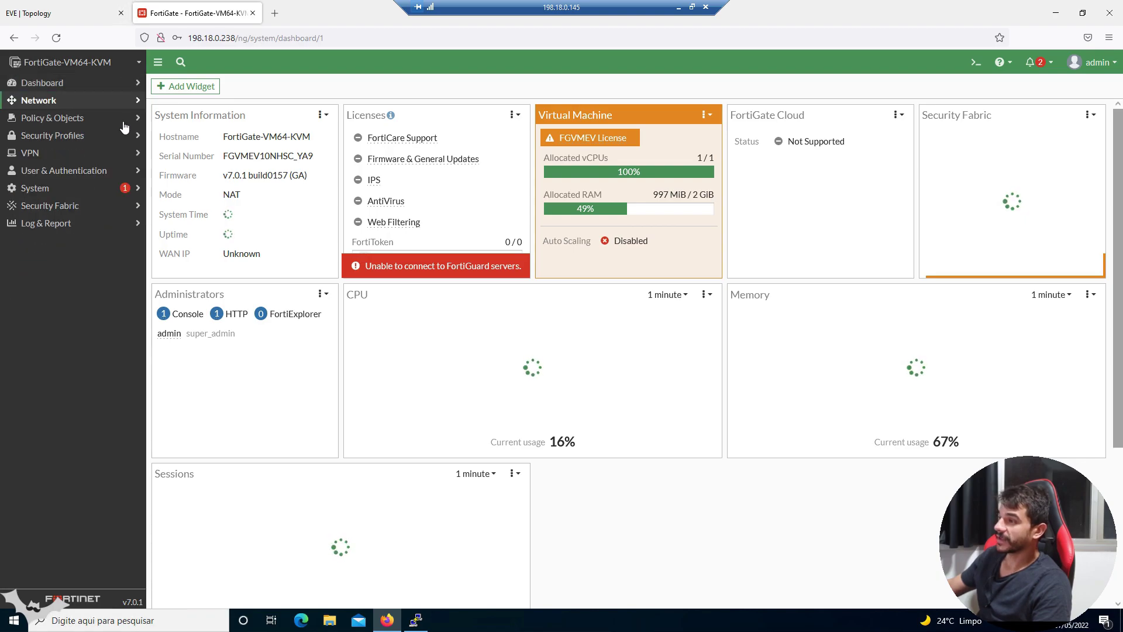
click(117, 100)
click(111, 122)
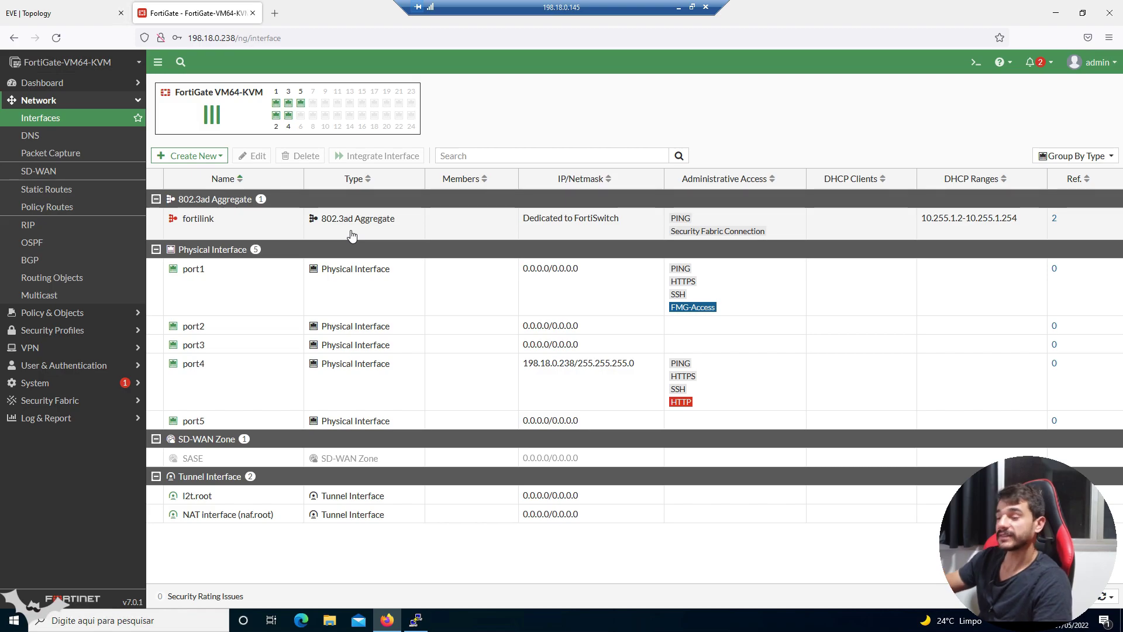
- Bring up the FortiGate CLI console window, then expand System in the sidebar
click(416, 620)
click(416, 620)
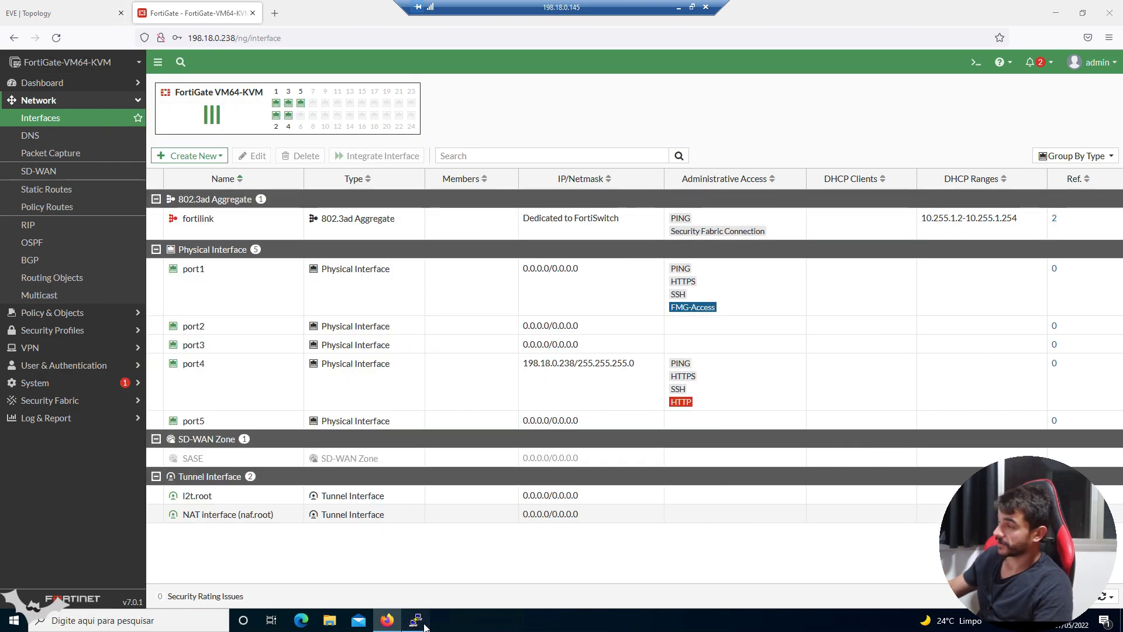
click(416, 620)
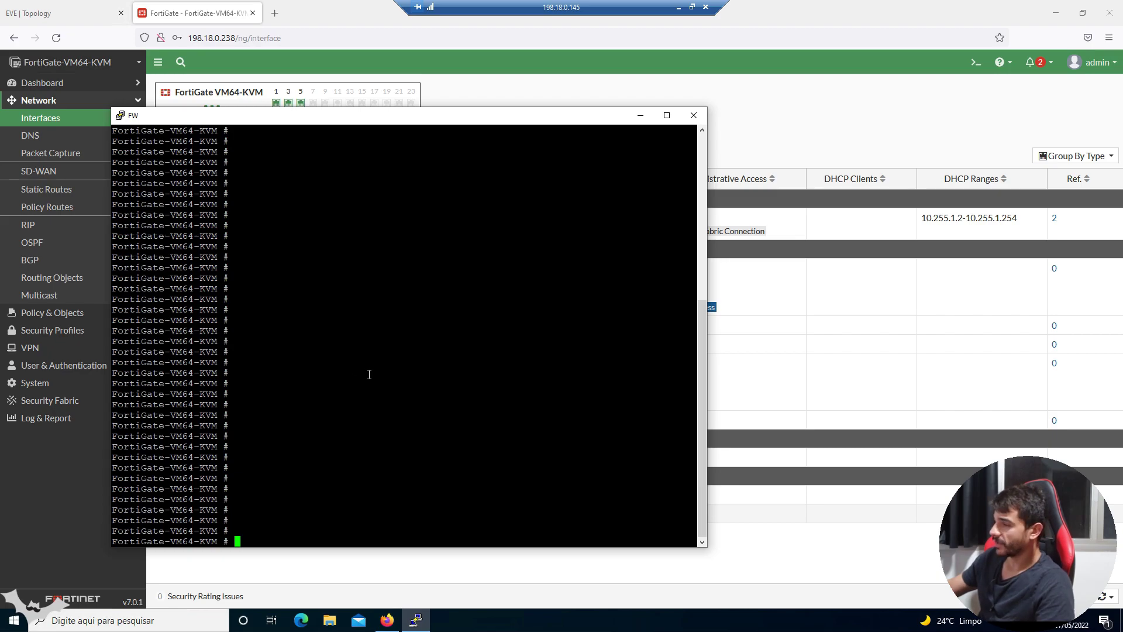
click(50, 383)
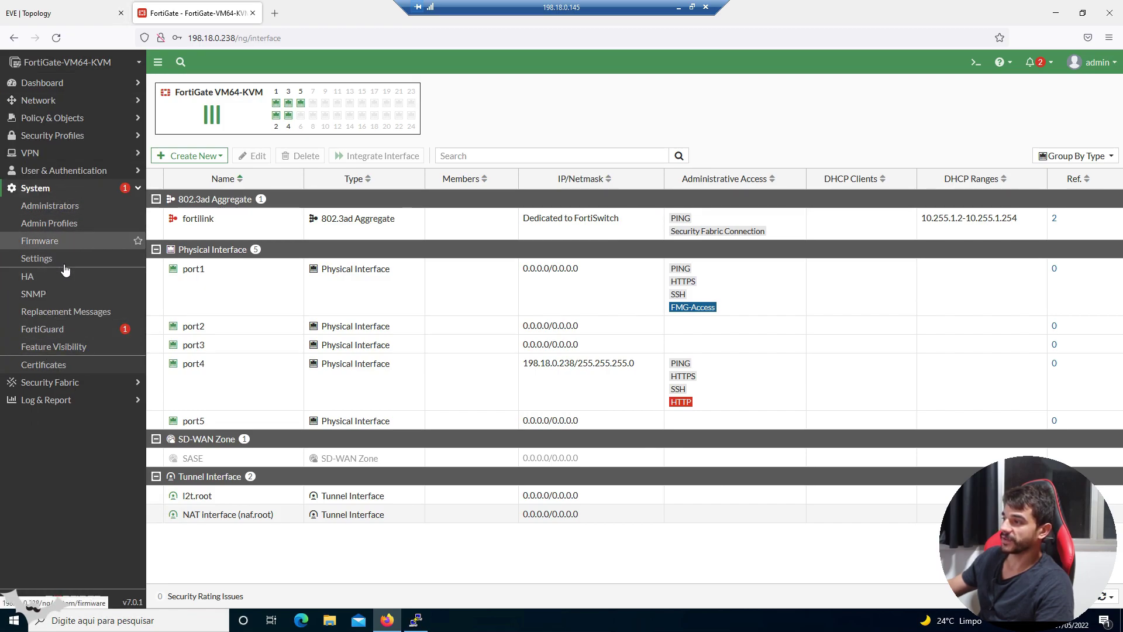
- Review the System Settings page, then bring the FW CLI console to the front
click(58, 259)
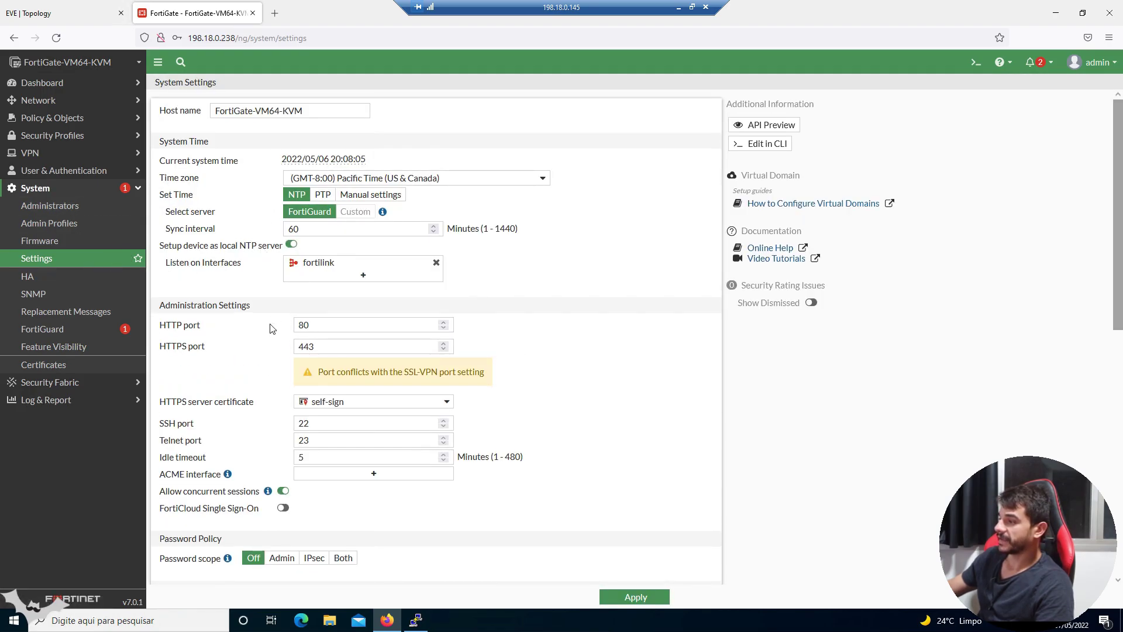
scroll(351, 357, down, 2)
scroll(348, 368, down, 2)
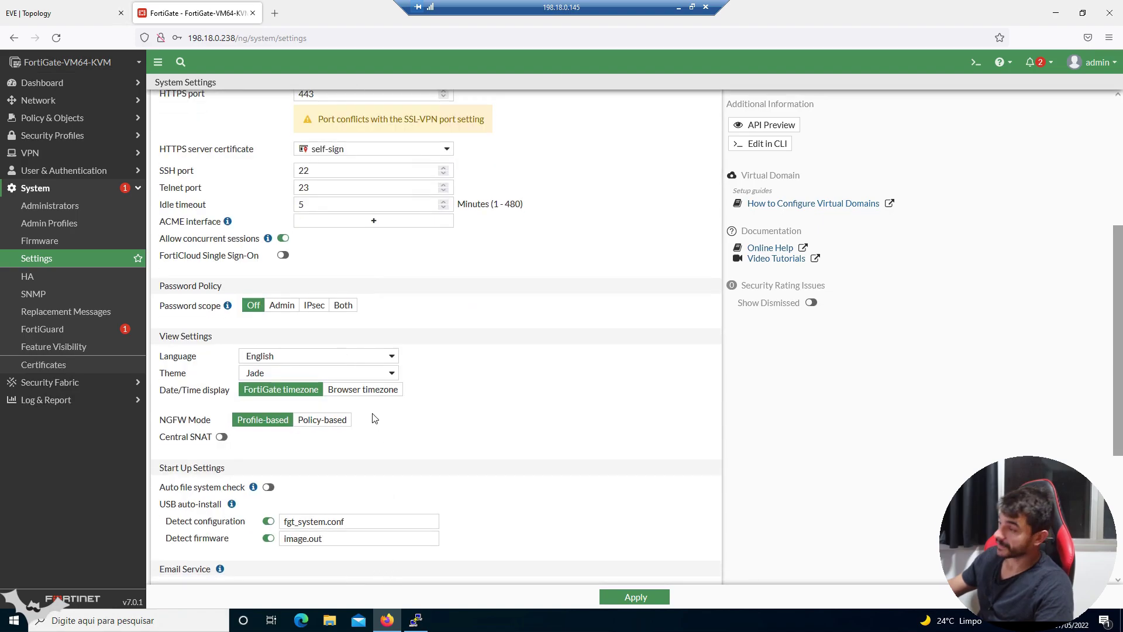
scroll(409, 398, down, 1)
scroll(408, 398, down, 2)
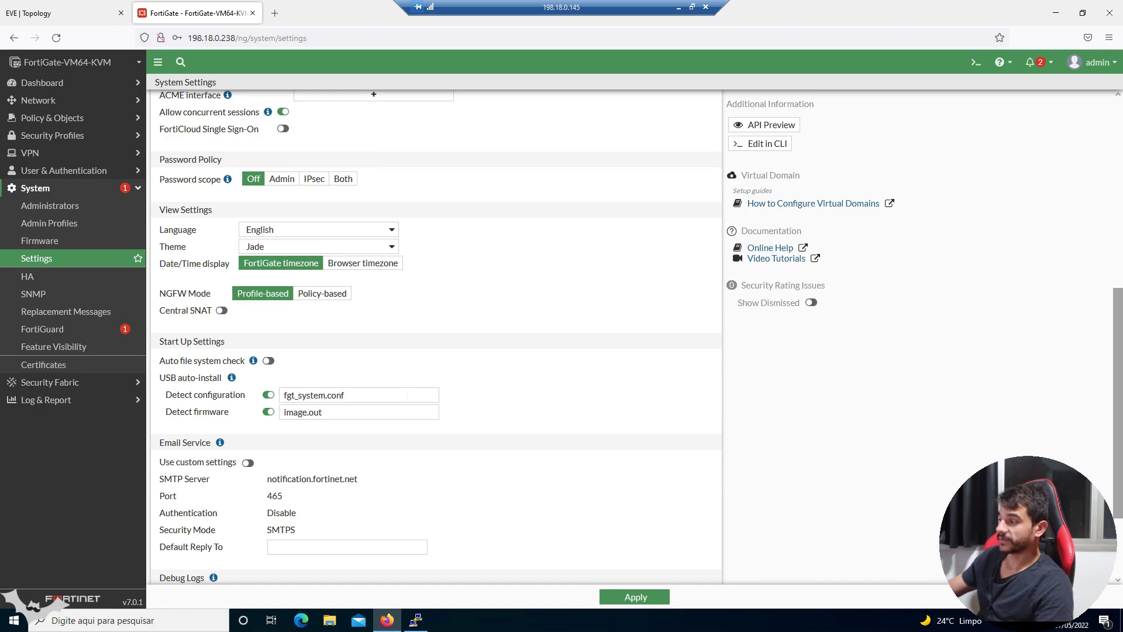
scroll(403, 396, up, 6)
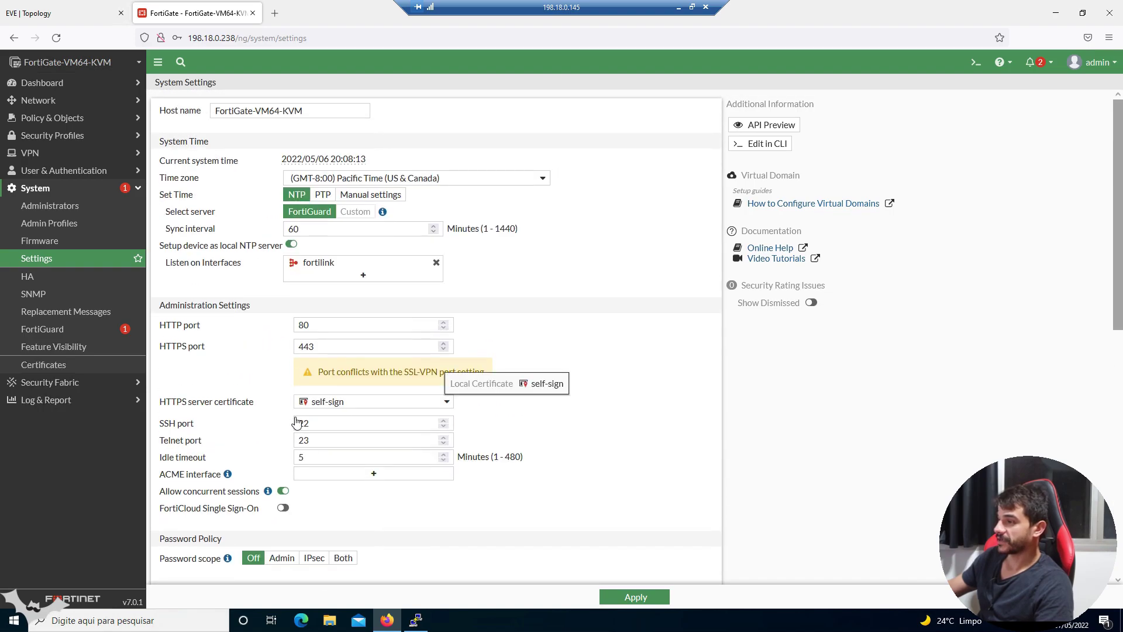
click(139, 192)
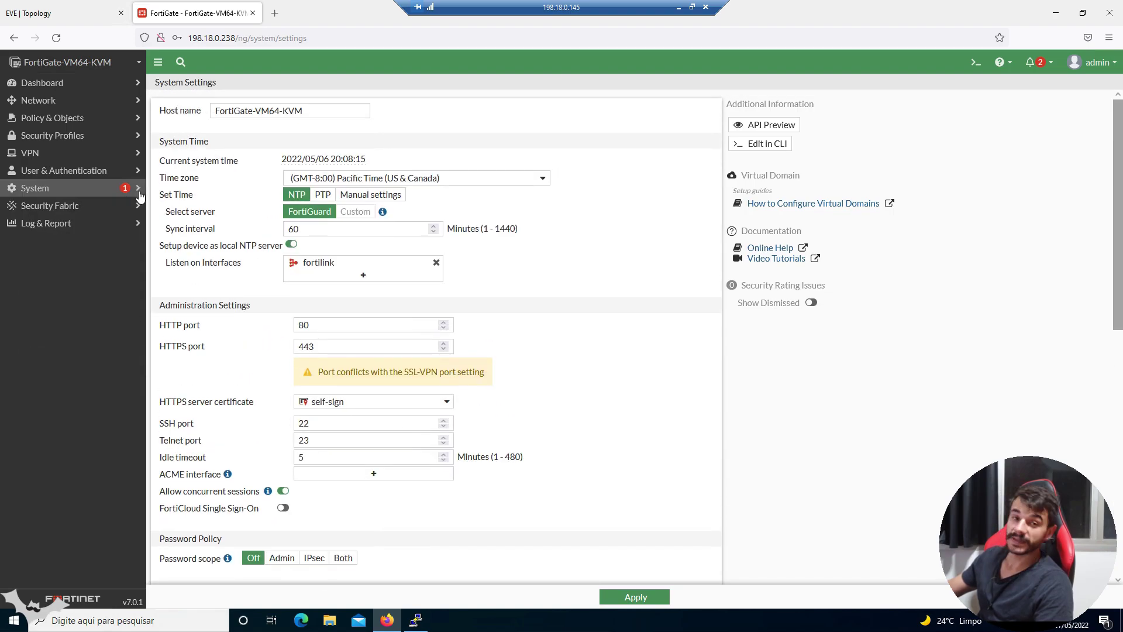
click(417, 619)
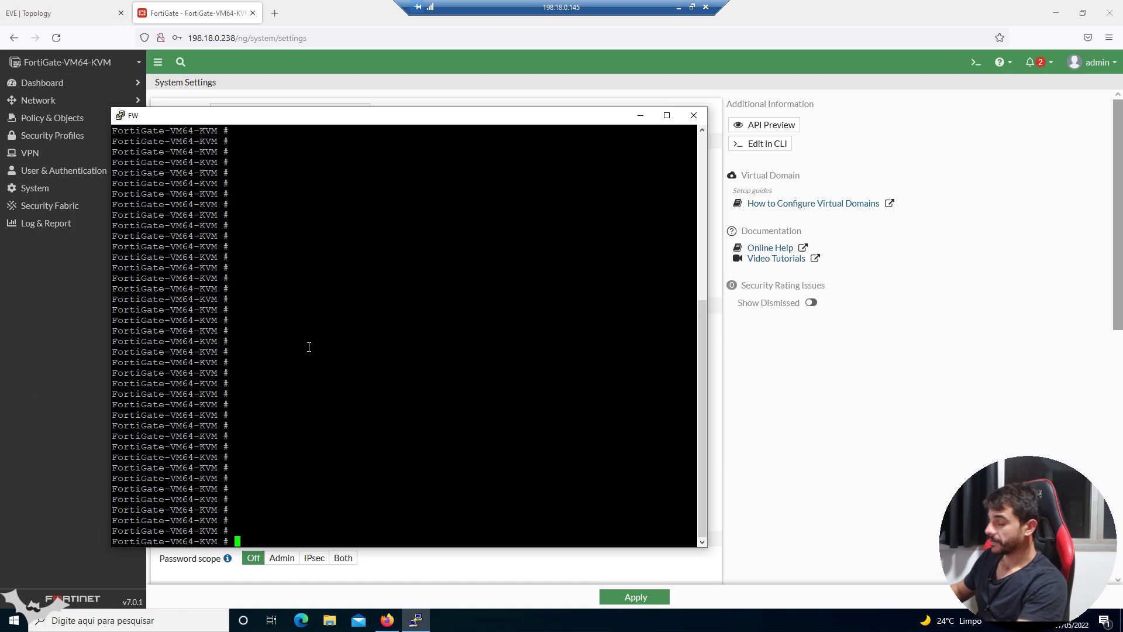
- Under config system global, list the vdom-mode options and set vdom-mode to split-vdom
text(config )
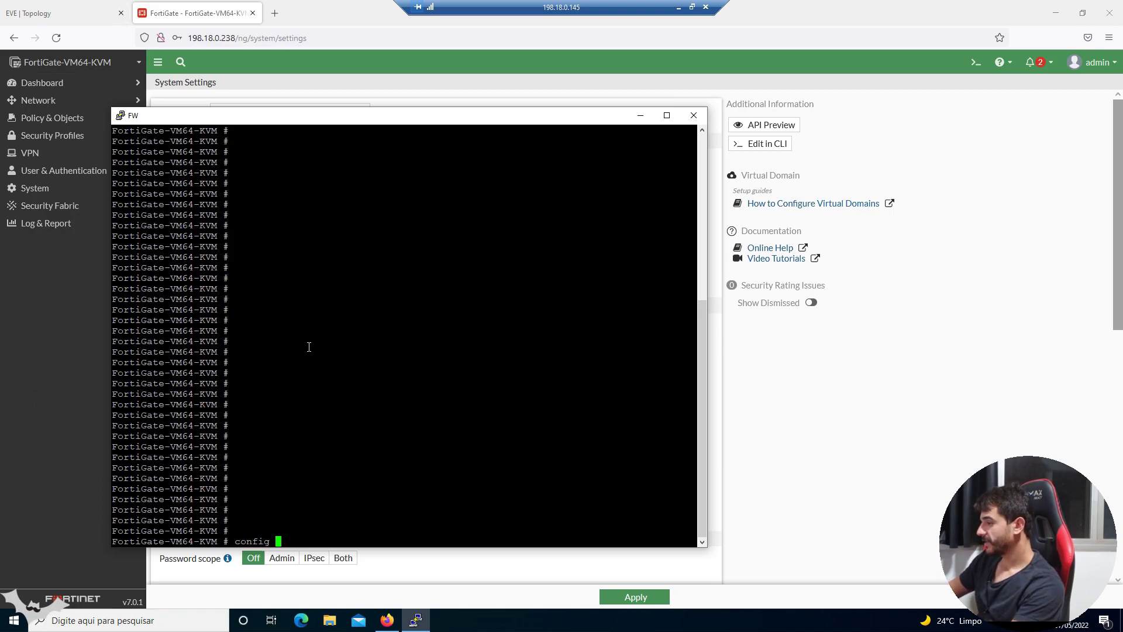
text(system global)
key(Return)
text(se)
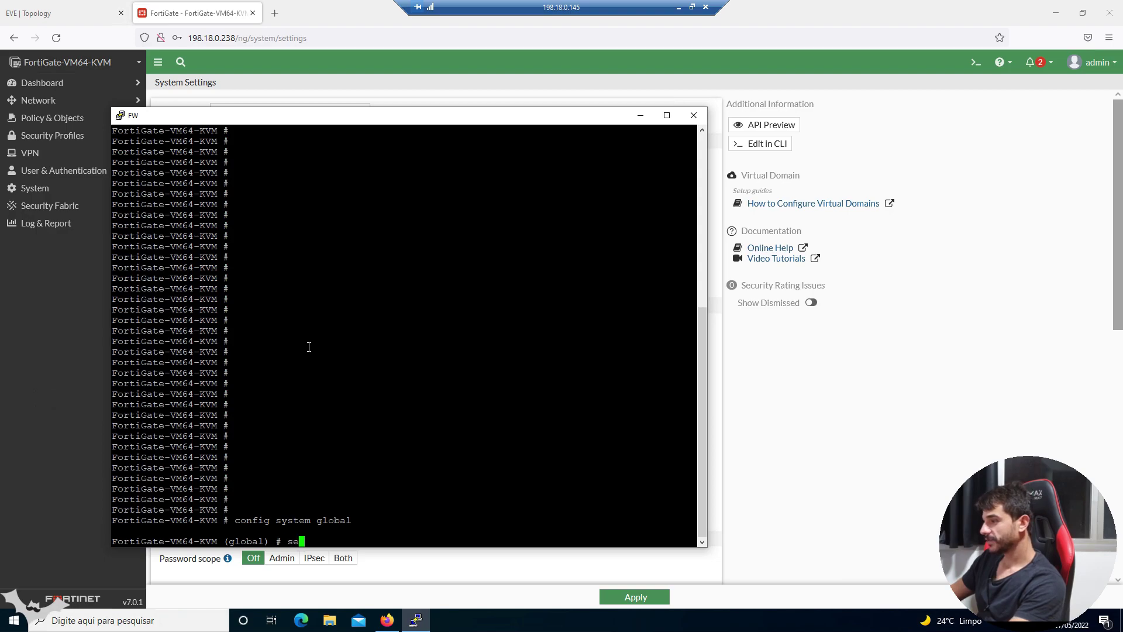
text(t vdom-mode)
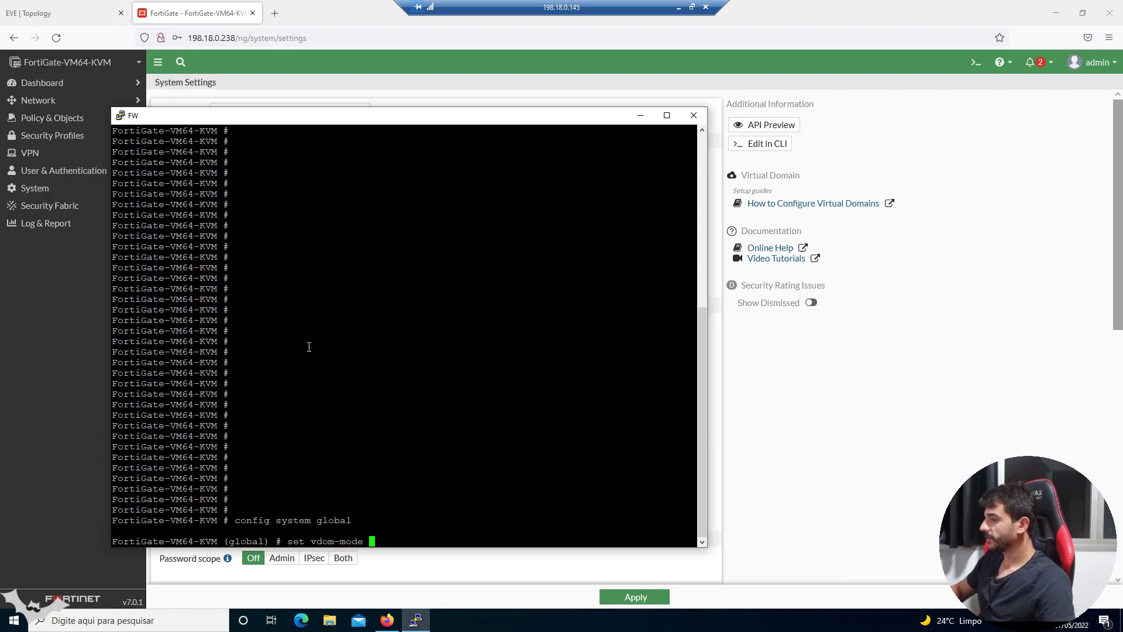
key(question)
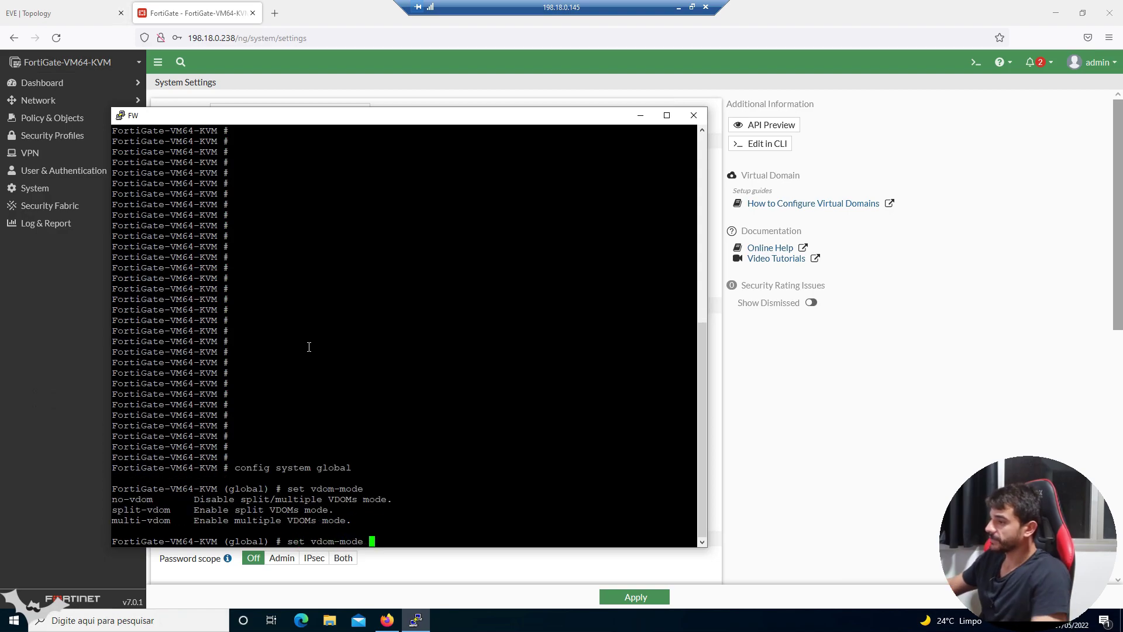
triple_click(155, 494)
double_click(156, 497)
double_click(144, 496)
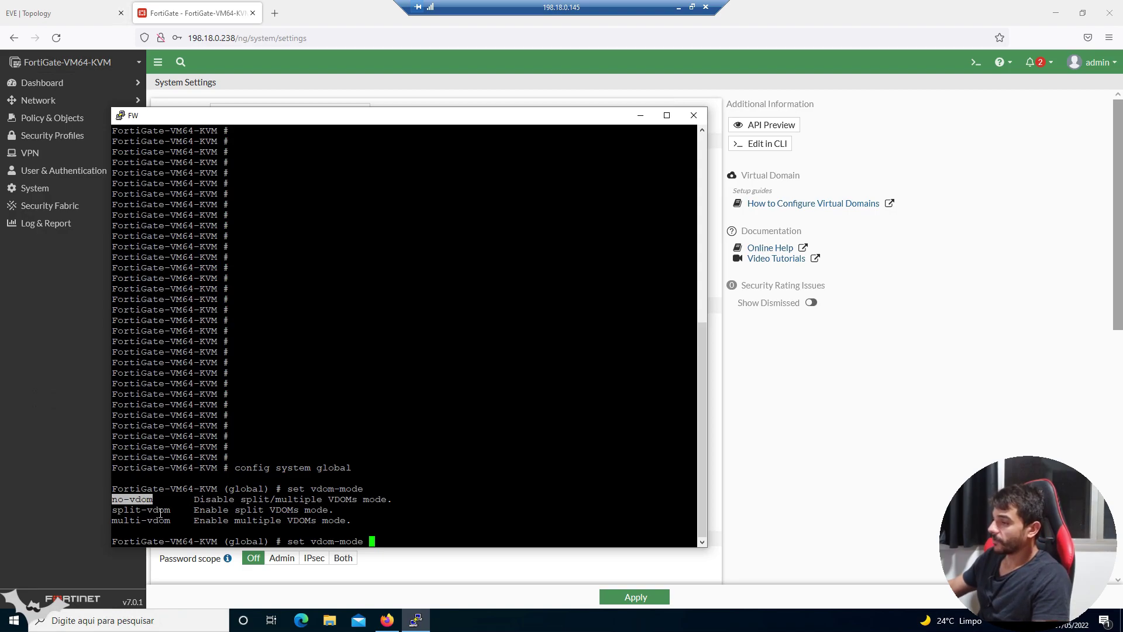
double_click(160, 511)
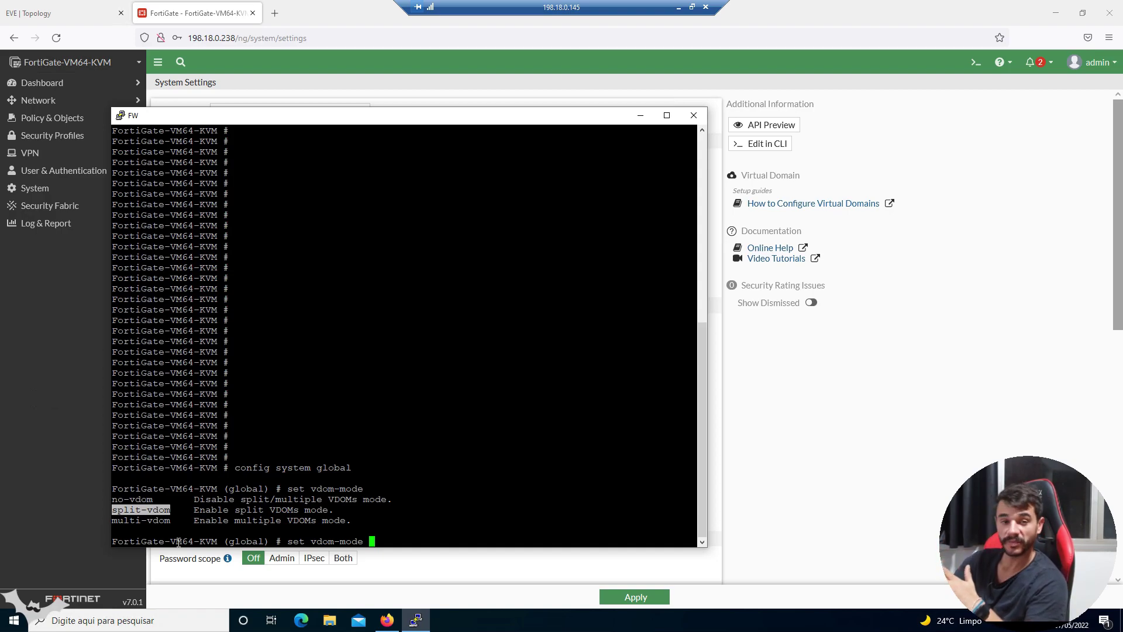
double_click(142, 521)
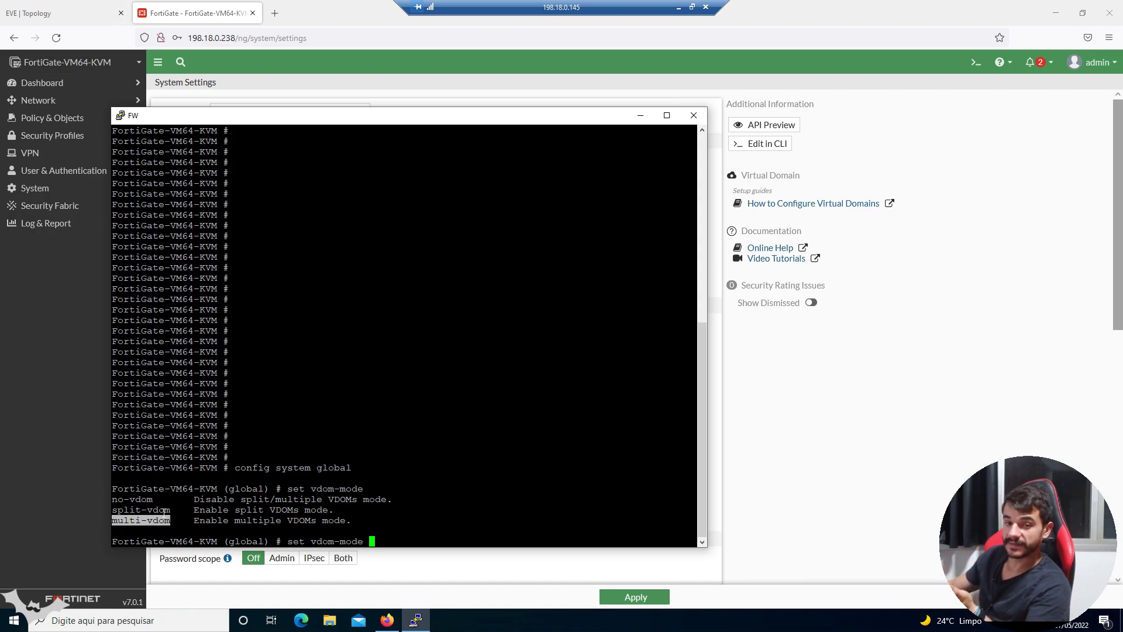
double_click(164, 510)
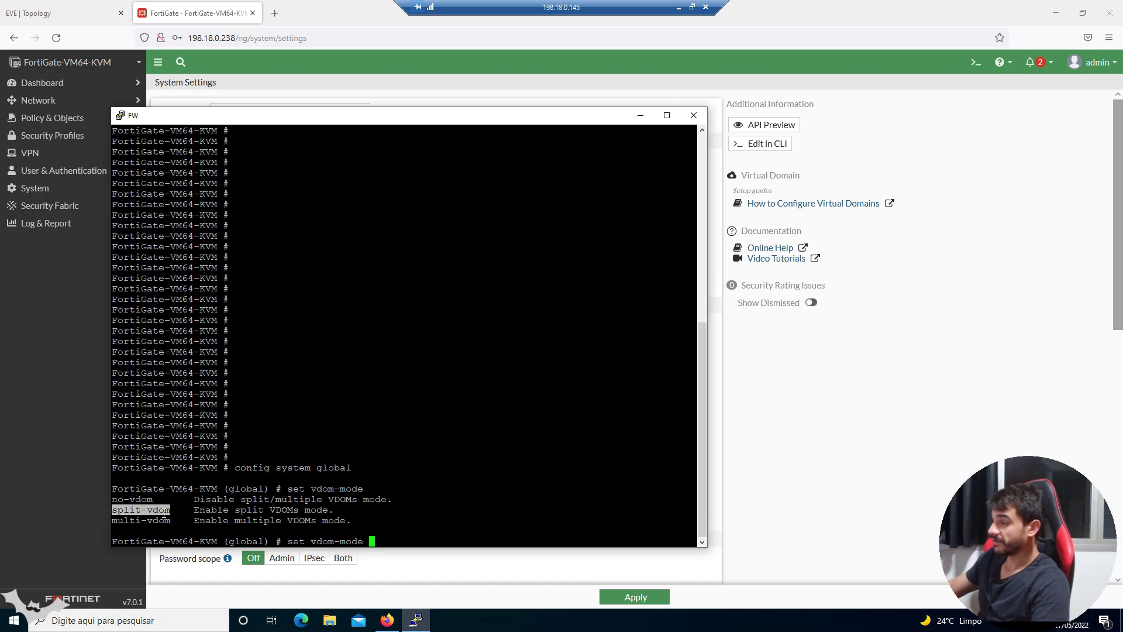
right_click(239, 435)
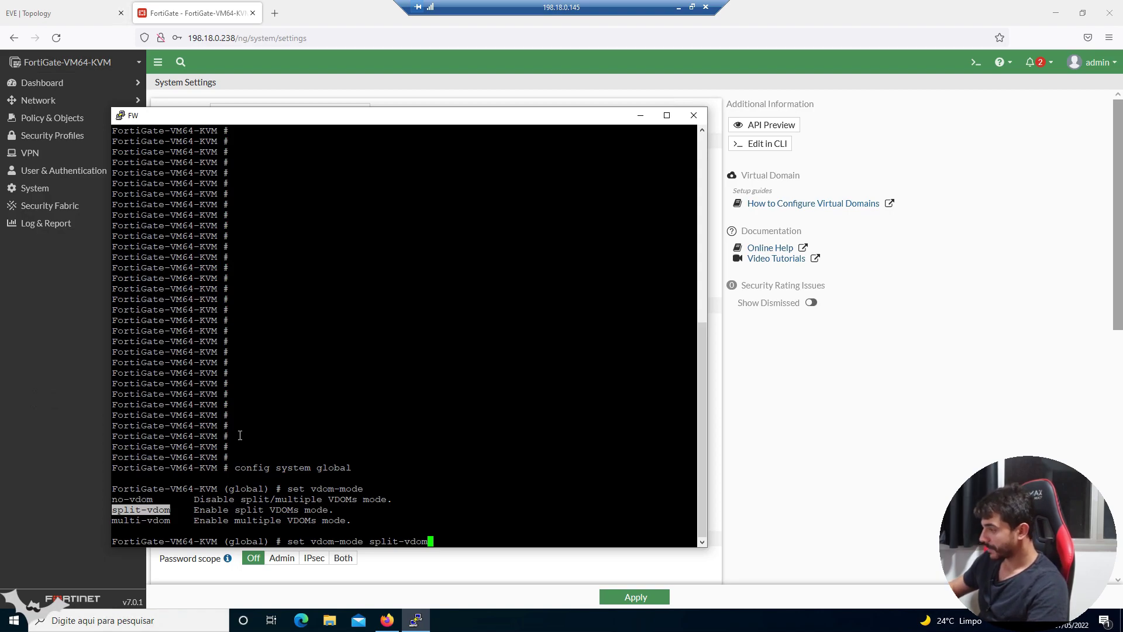
key(Return)
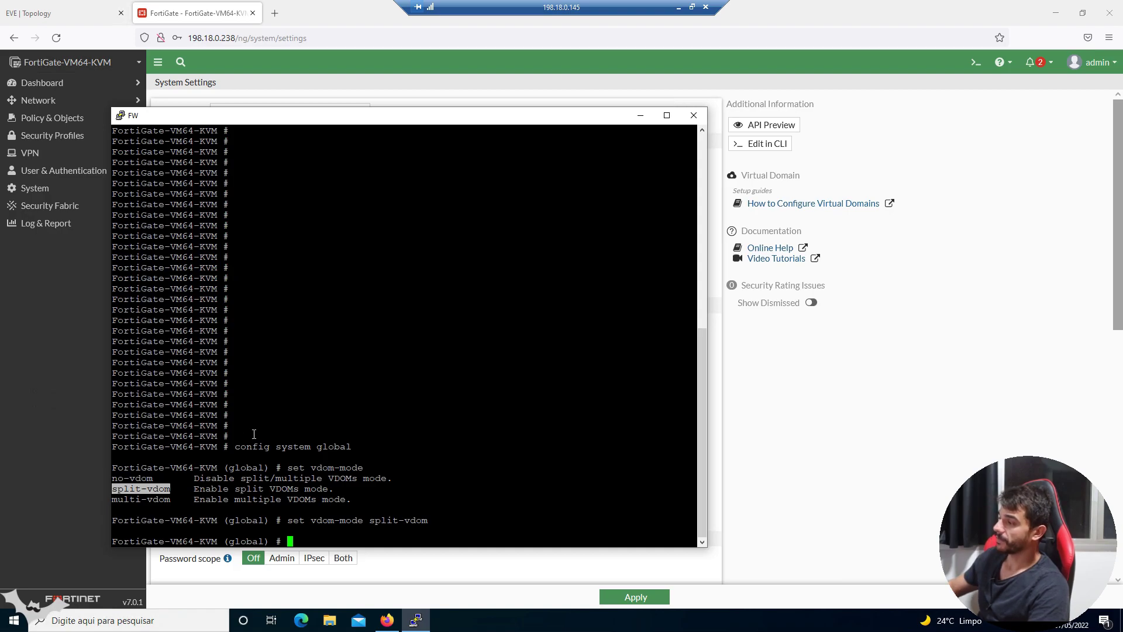
- Apply with end and answer y to the root-settings deletion warning
triple_click(309, 521)
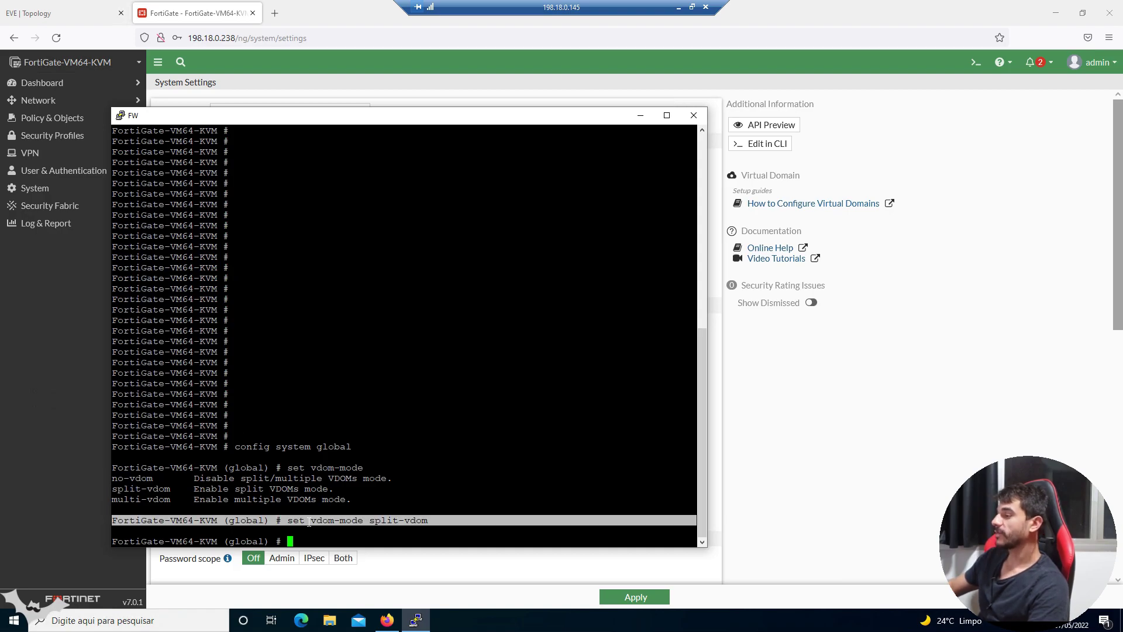
click(309, 521)
text(end)
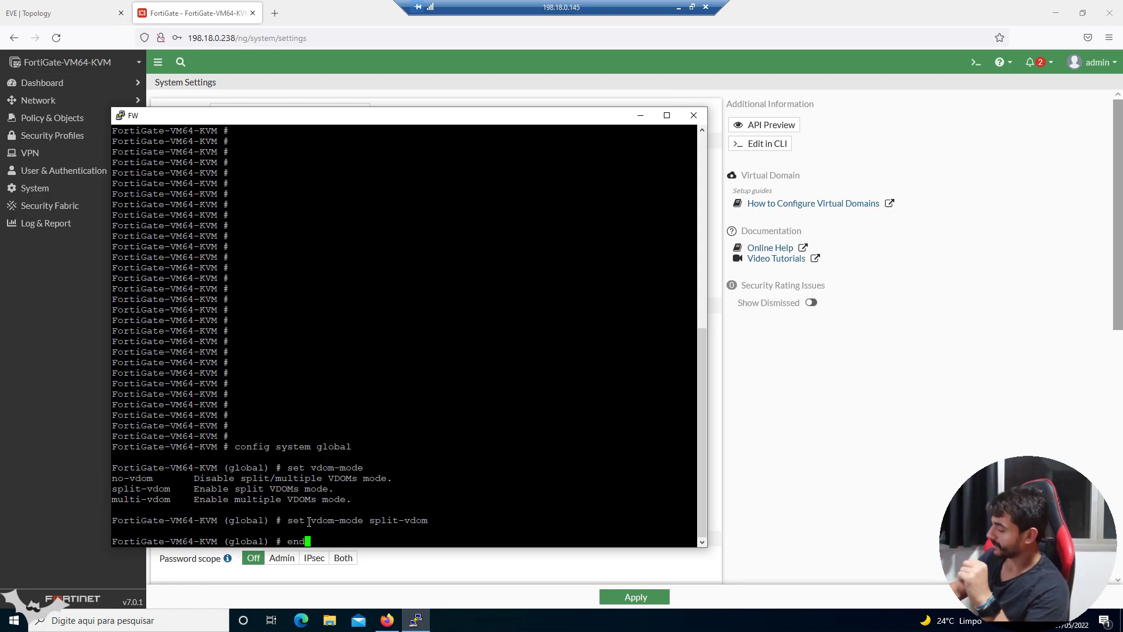
key(Return)
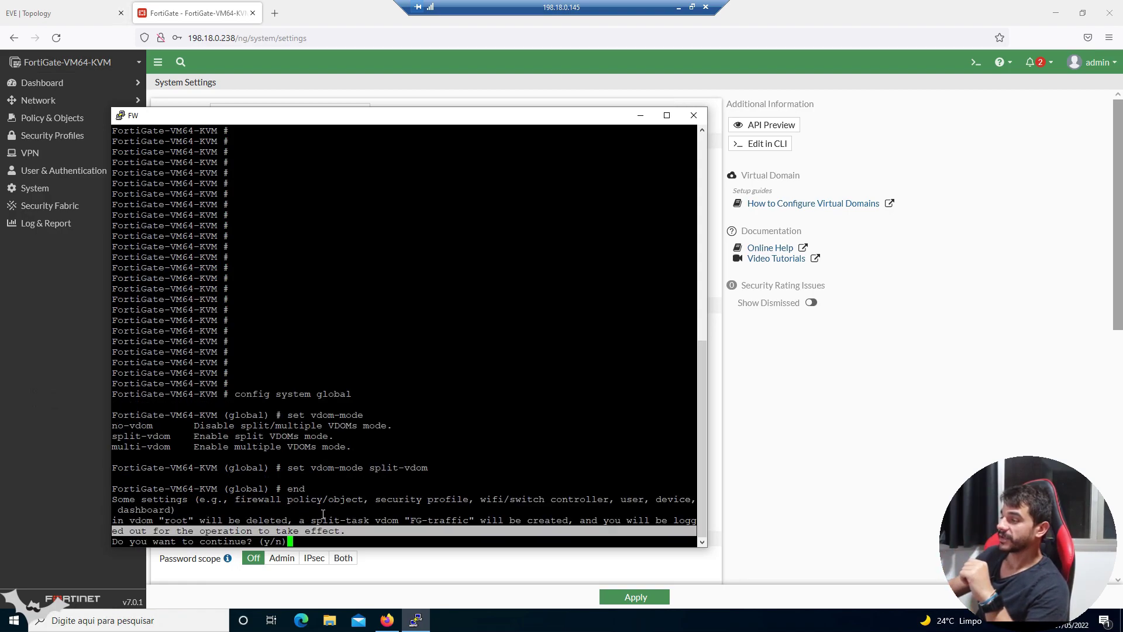
double_click(249, 520)
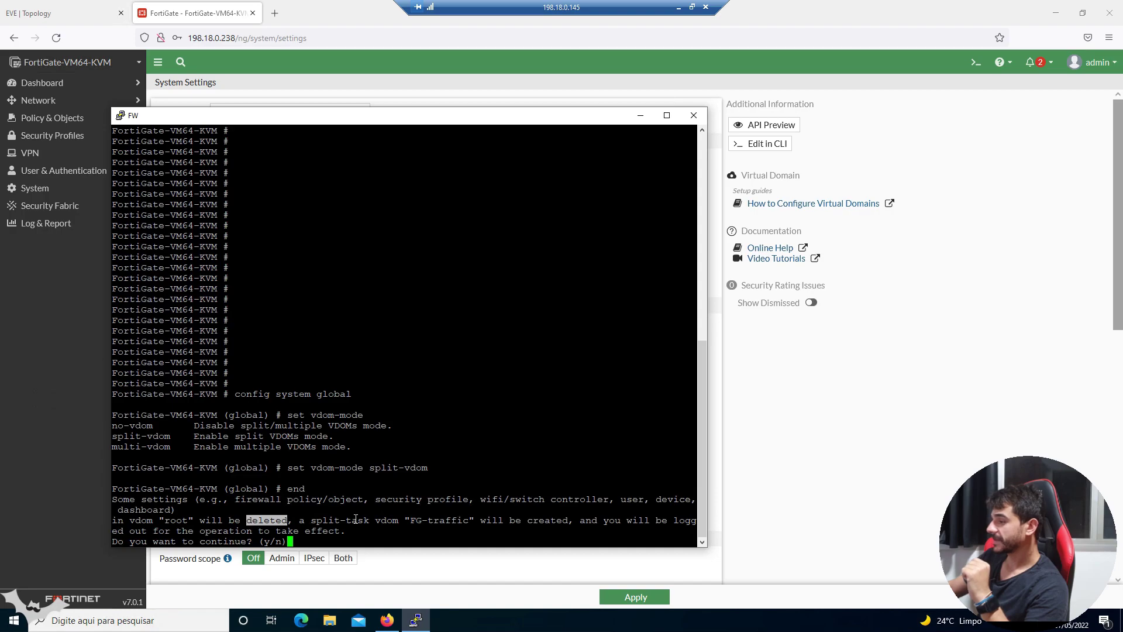
click(370, 529)
text(y)
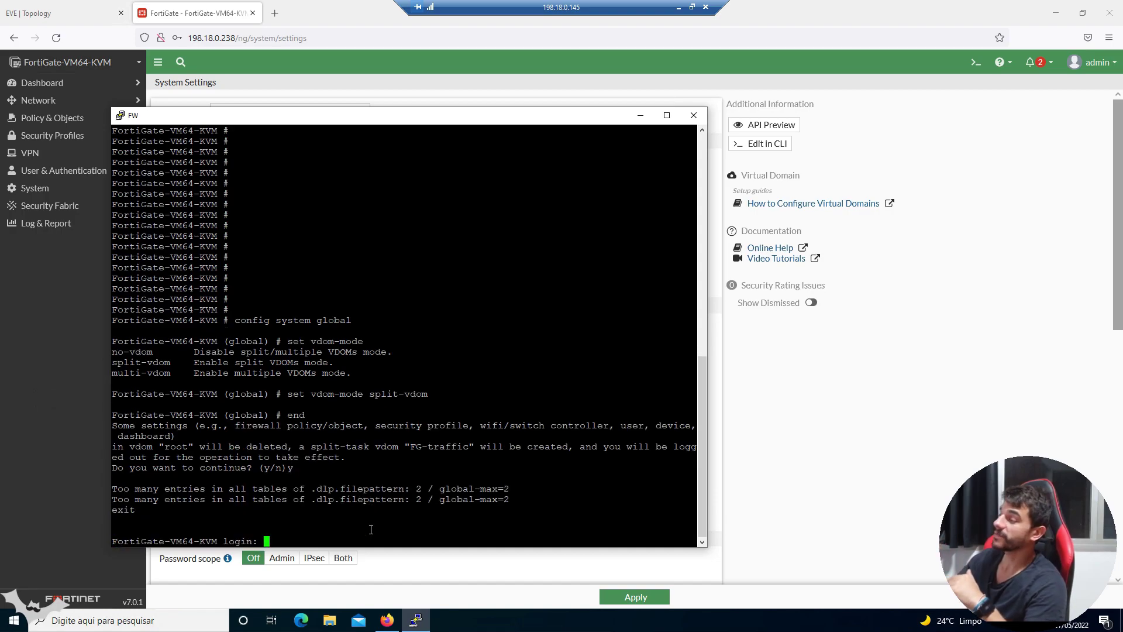
click(794, 427)
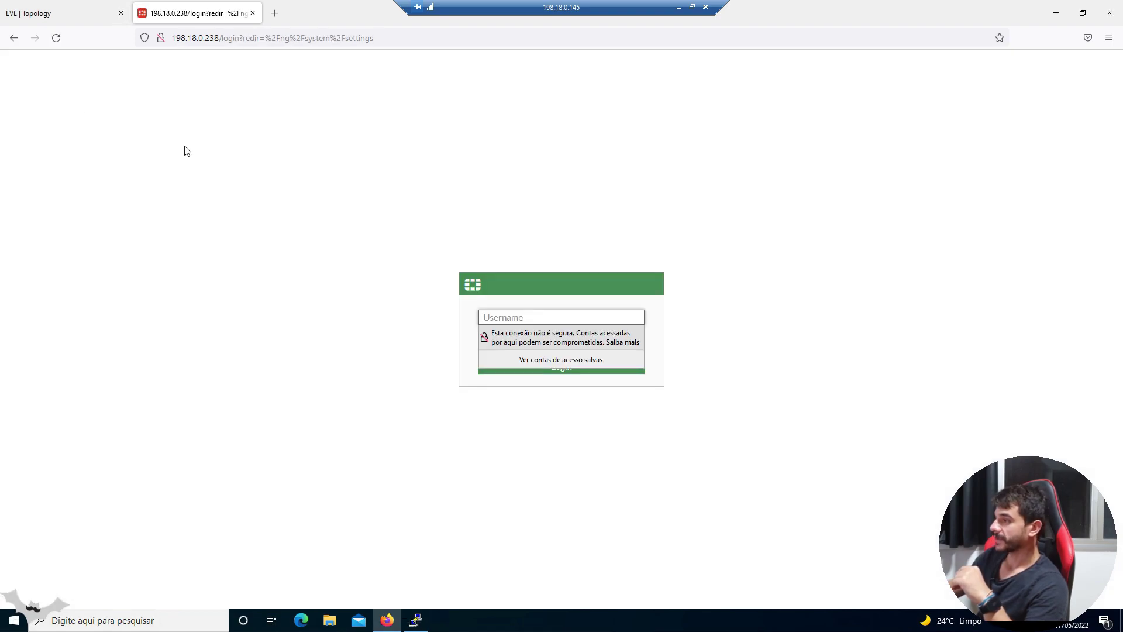
- Sign back in to the web GUI with the administrator username and password
click(608, 316)
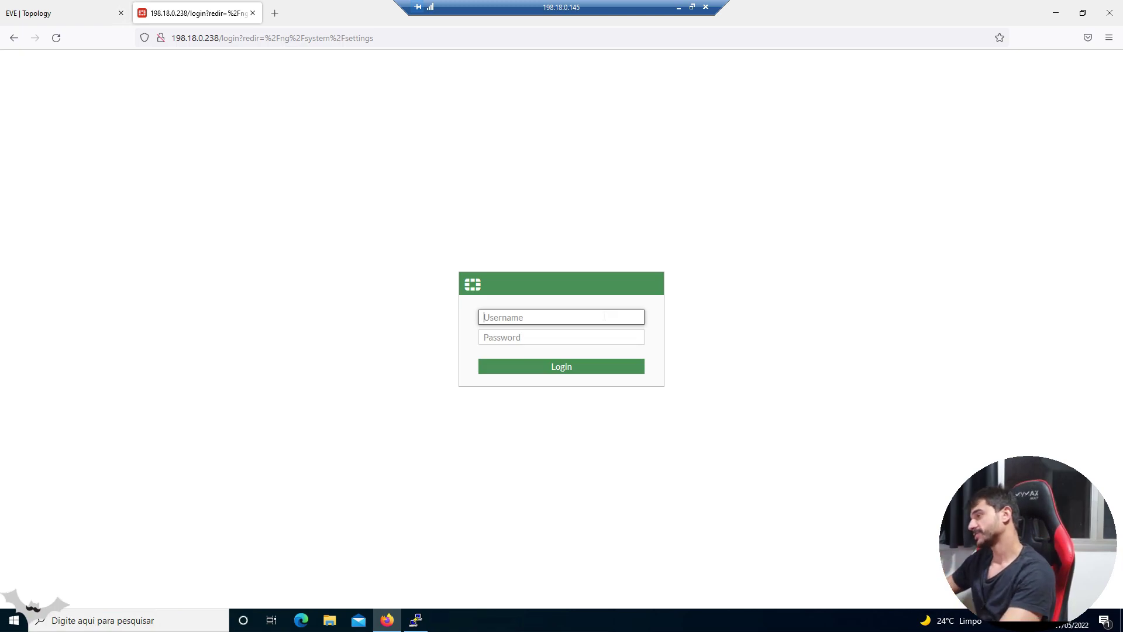
text(admin)
key(Tab)
text(admin)
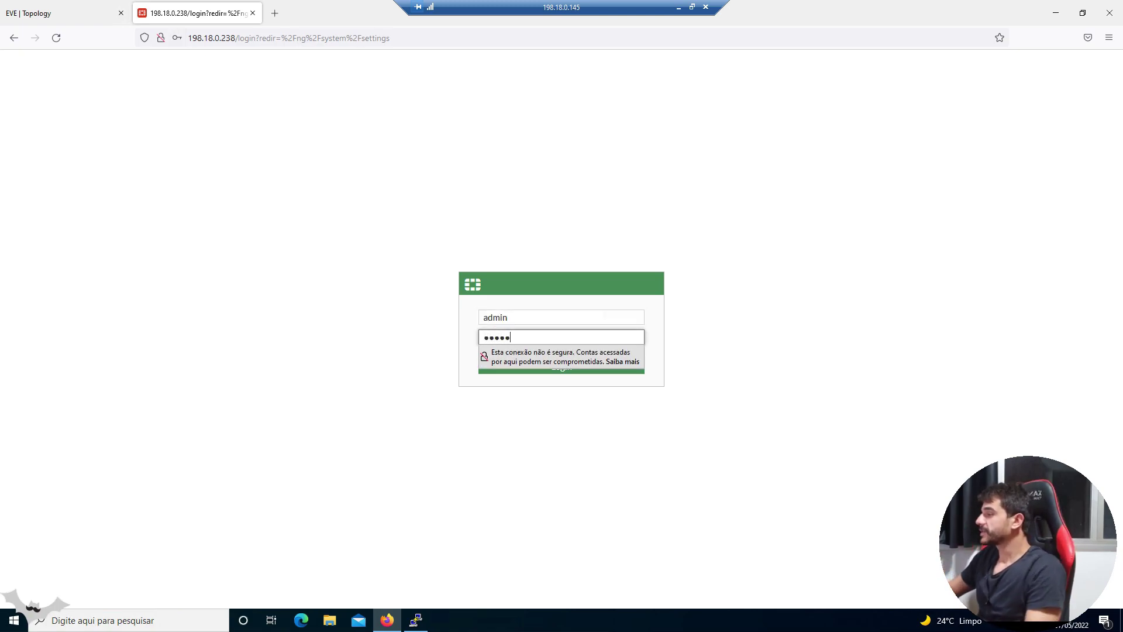
key(Return)
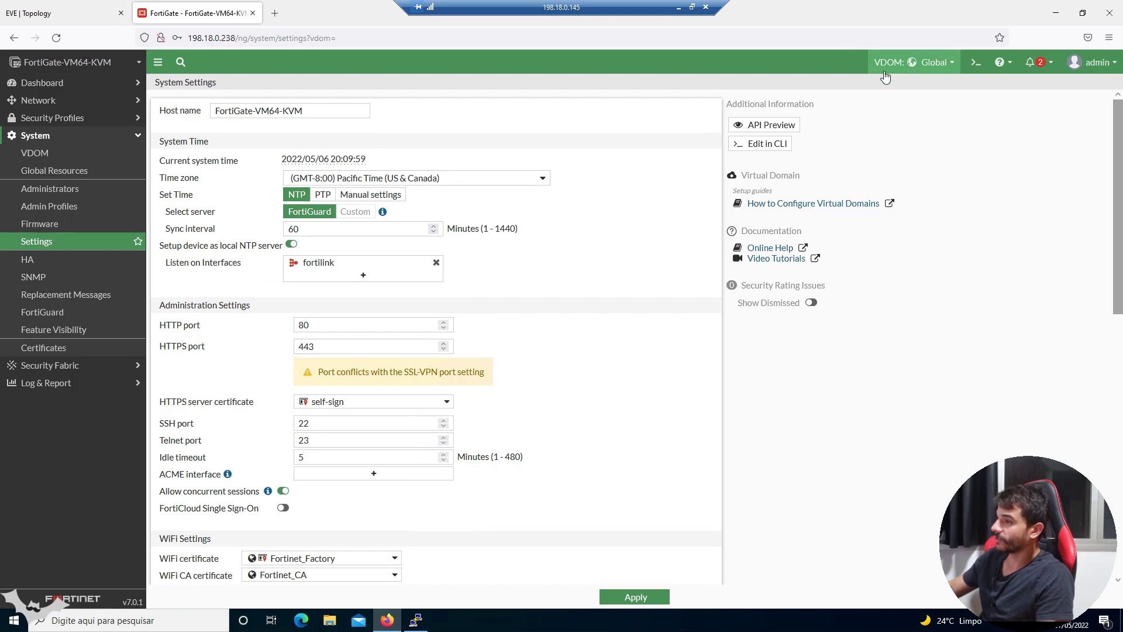
- Open System > VDOM and inspect the FG-traffic and root virtual domains
click(47, 135)
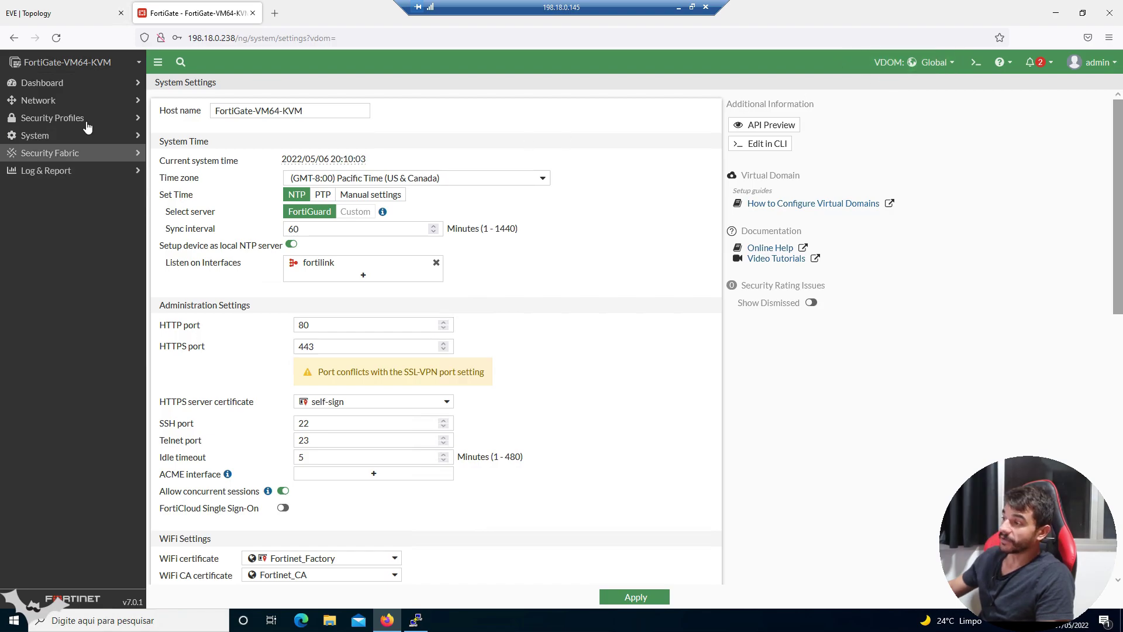
click(58, 136)
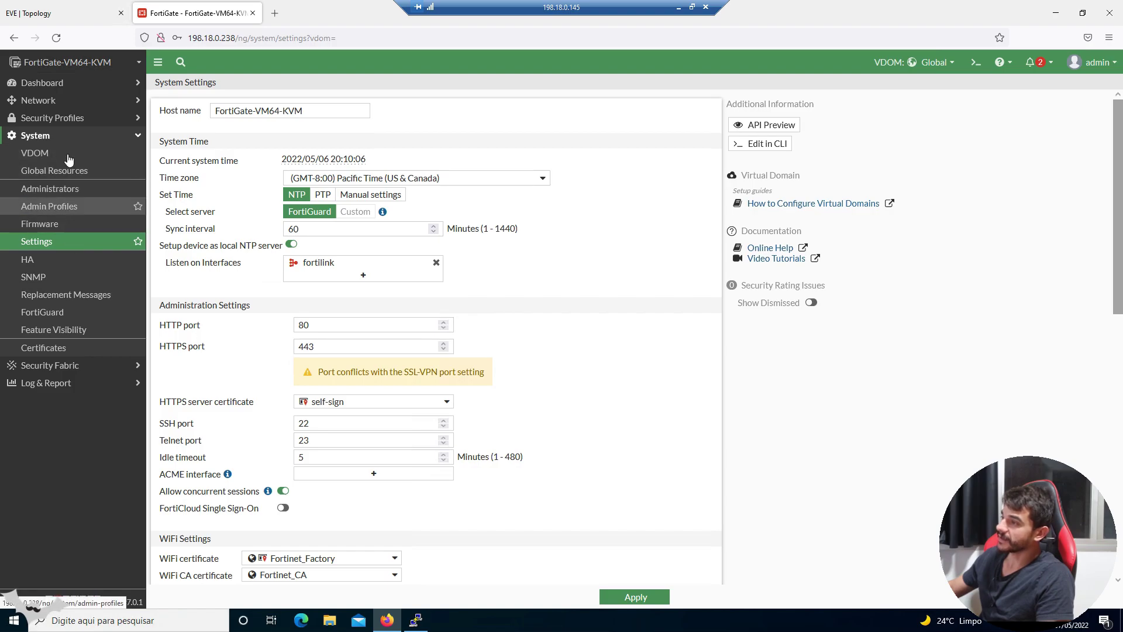
click(70, 154)
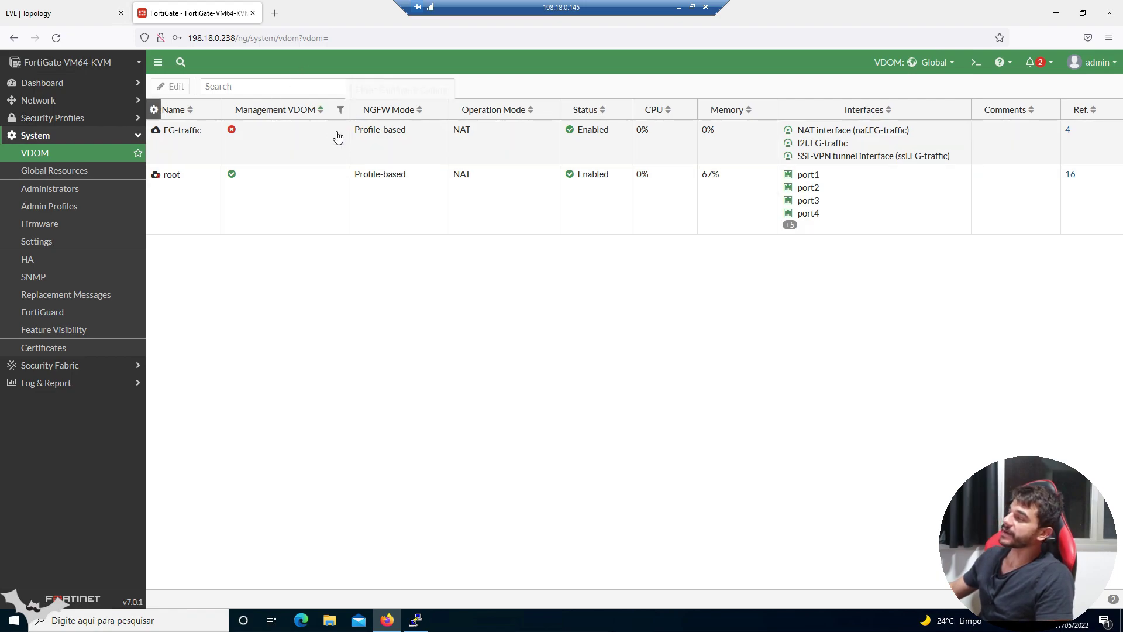
click(341, 150)
click(310, 190)
click(297, 145)
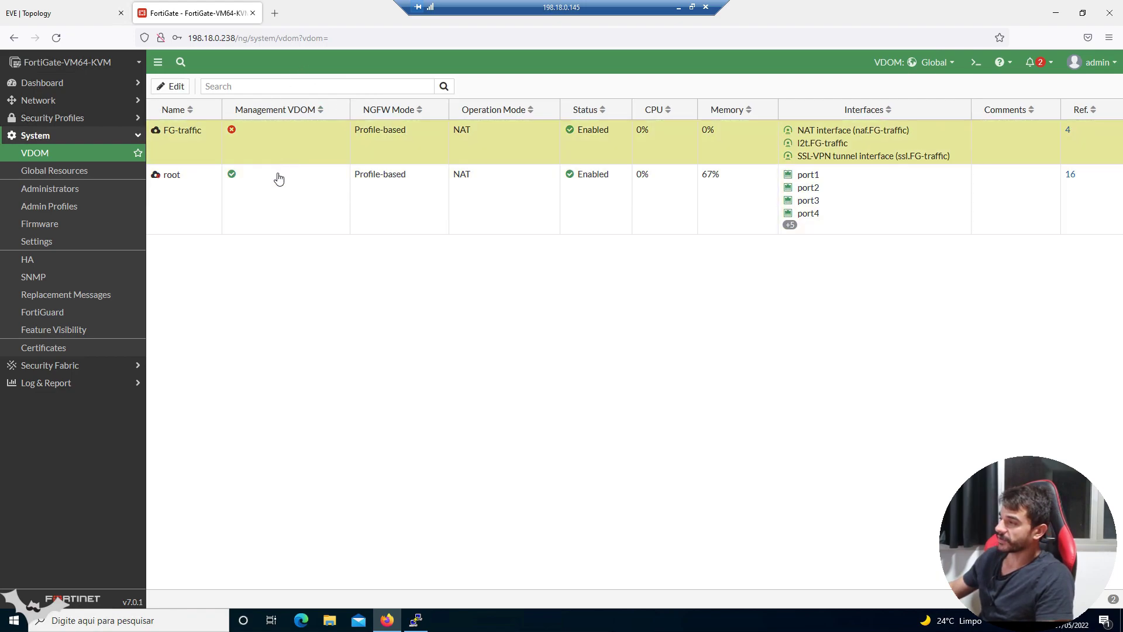
click(275, 194)
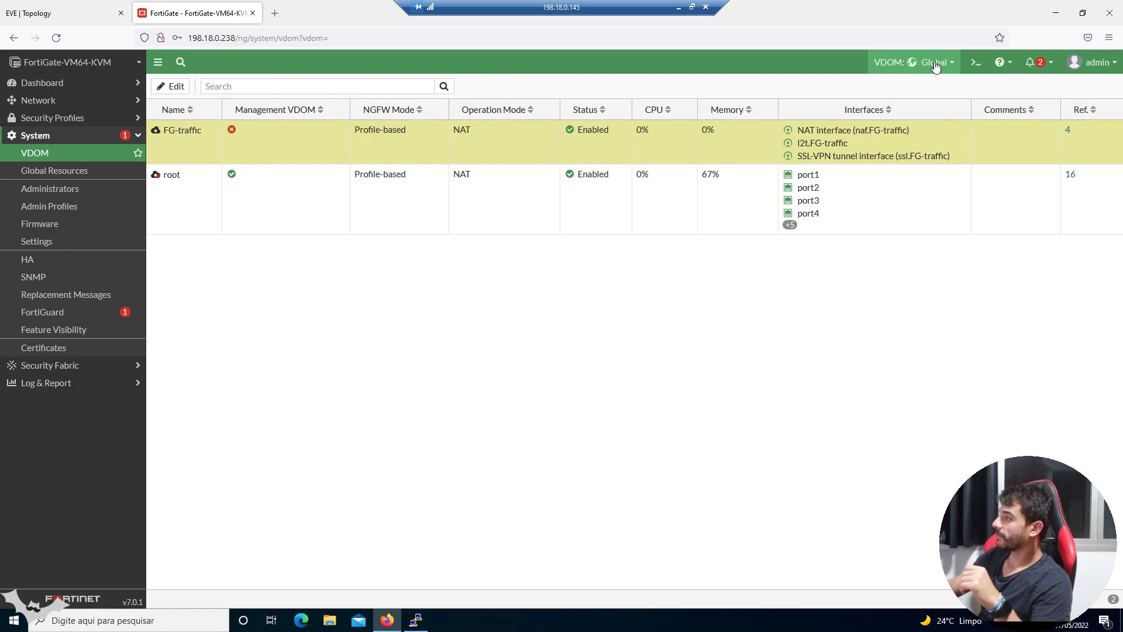
- Switch to the root VDOM, check its network dashboard and port4 interface, then open Static Routes
click(935, 64)
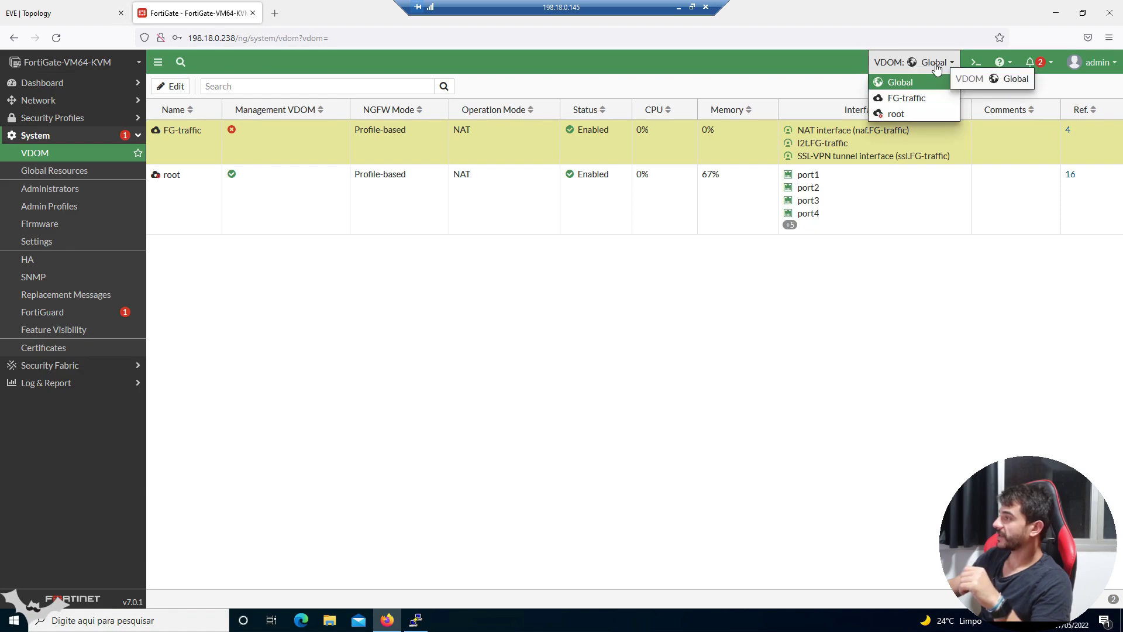
click(919, 117)
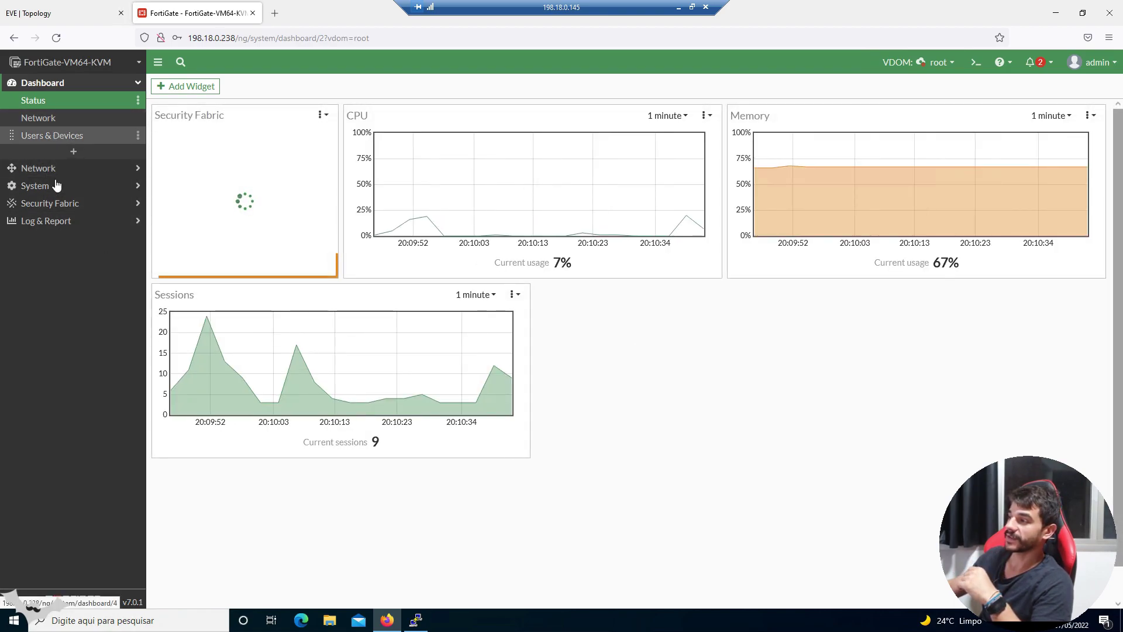
click(54, 120)
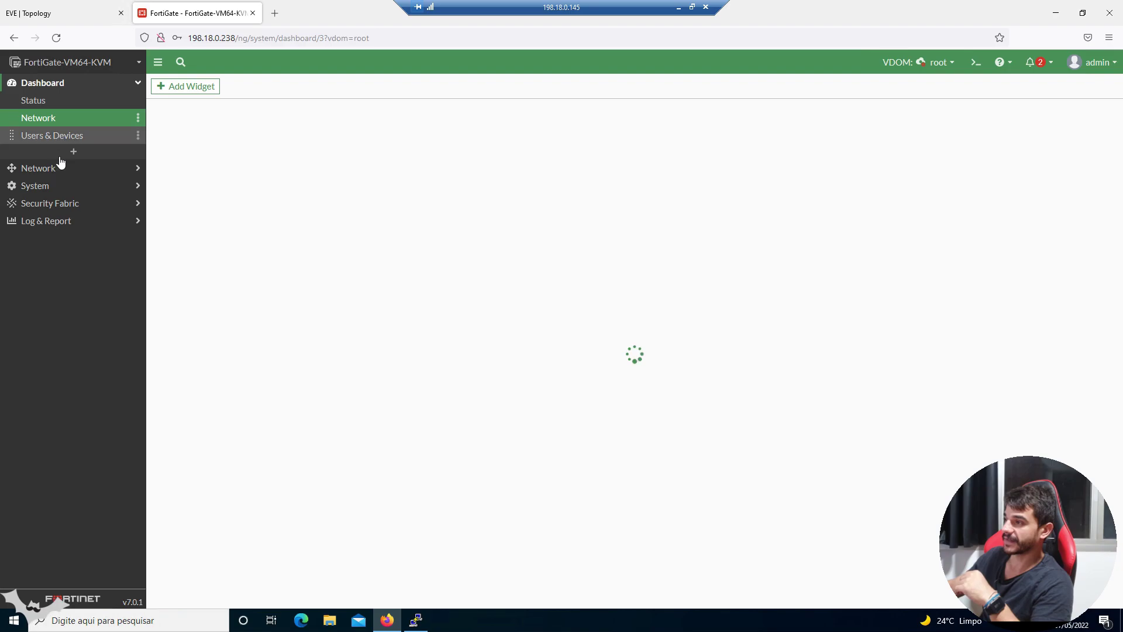
click(57, 169)
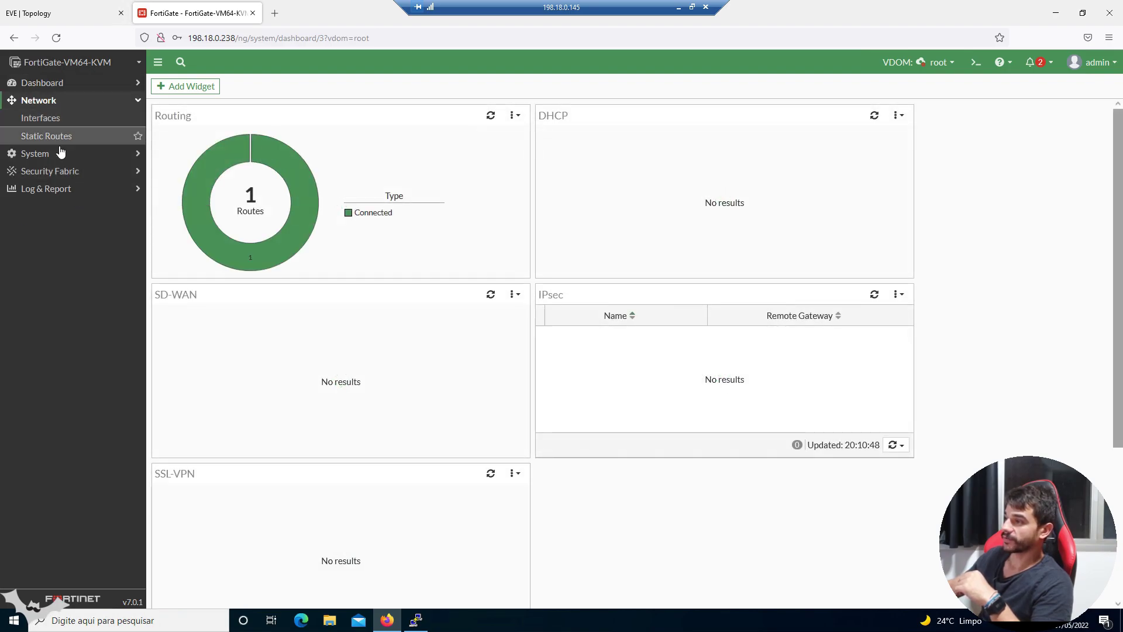
click(49, 117)
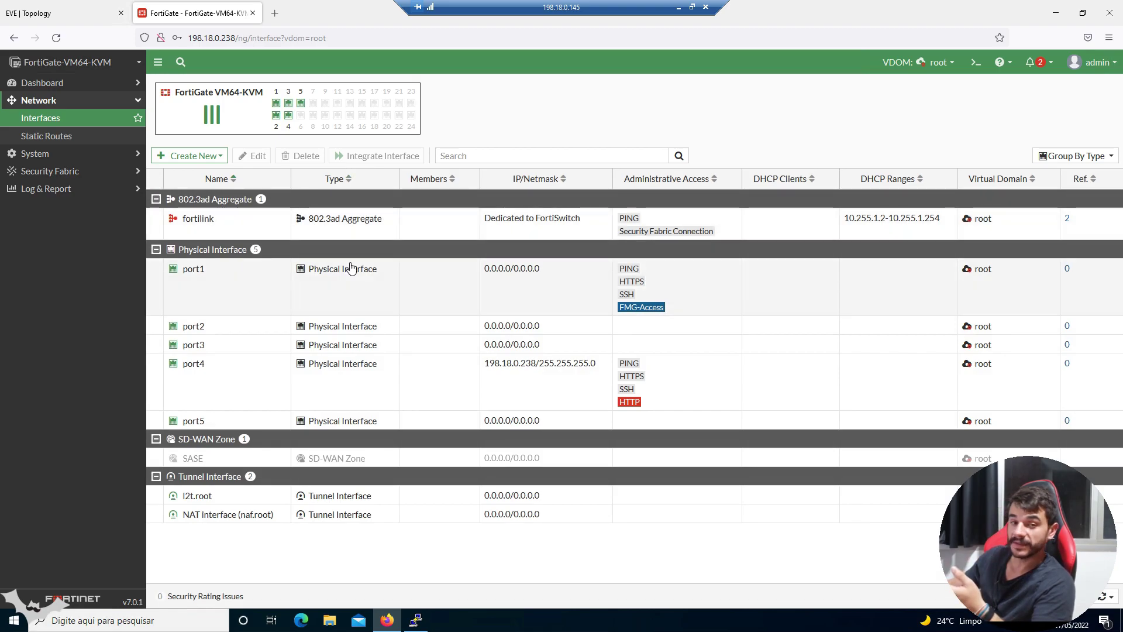
click(332, 373)
click(104, 137)
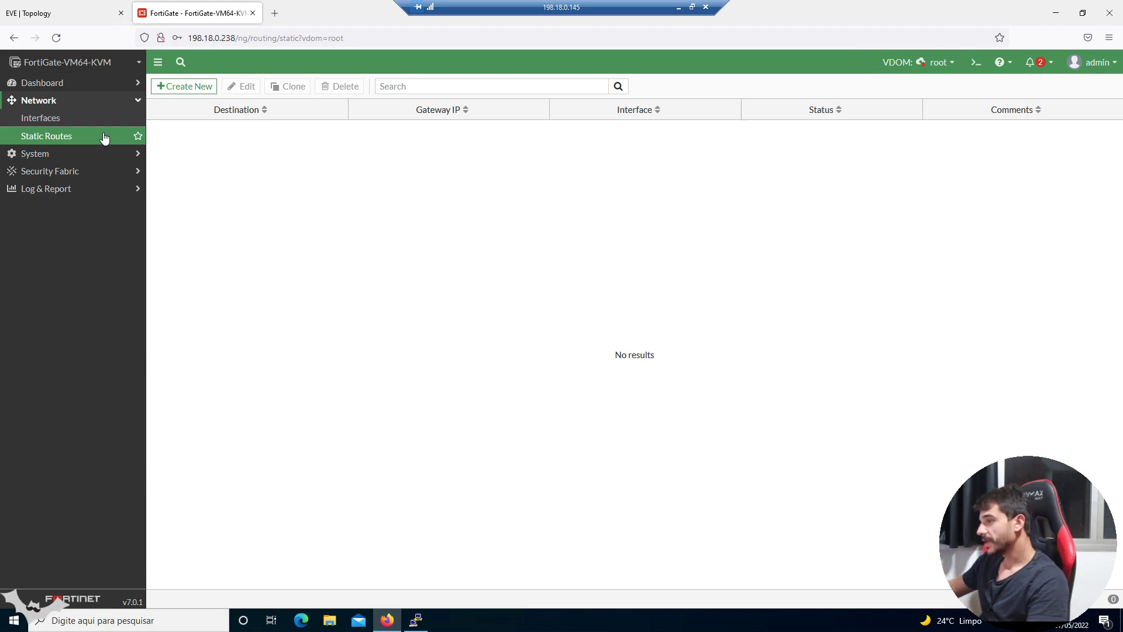
- Create a default static route in root via gateway 198.18.0.249 on port4
click(199, 88)
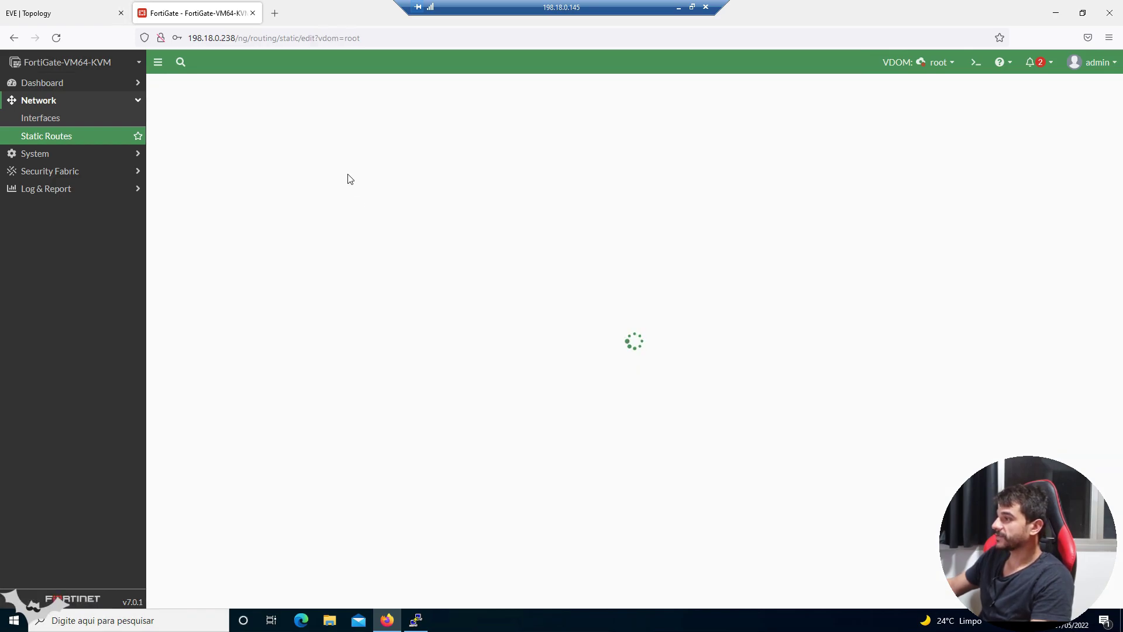
click(375, 162)
key(ctrl+a)
text(1)
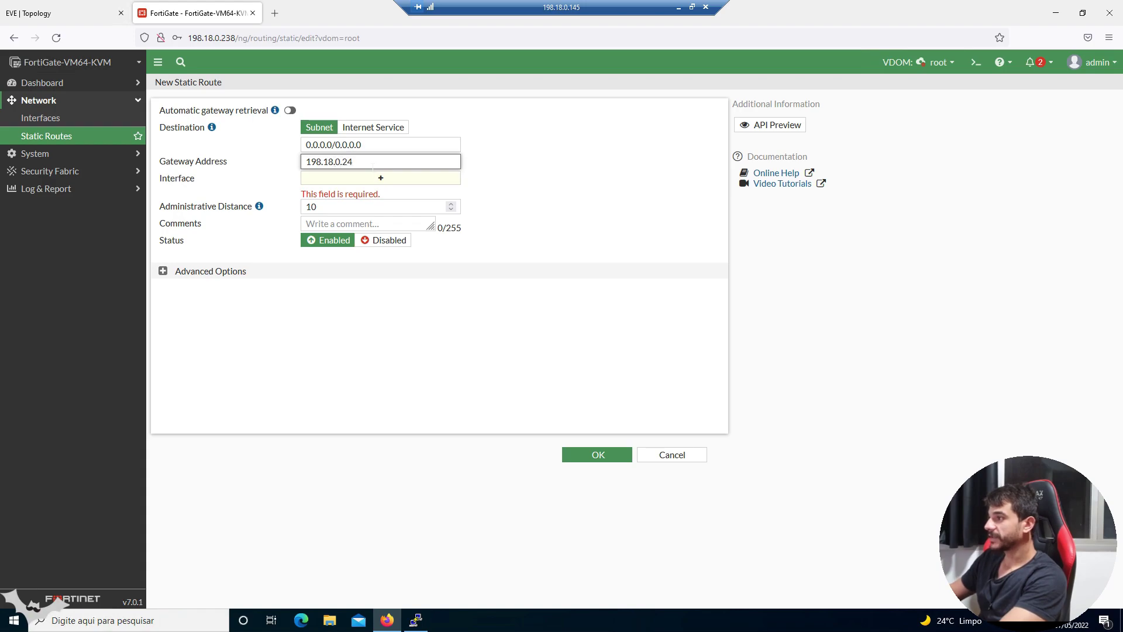
text(98.18.0.249)
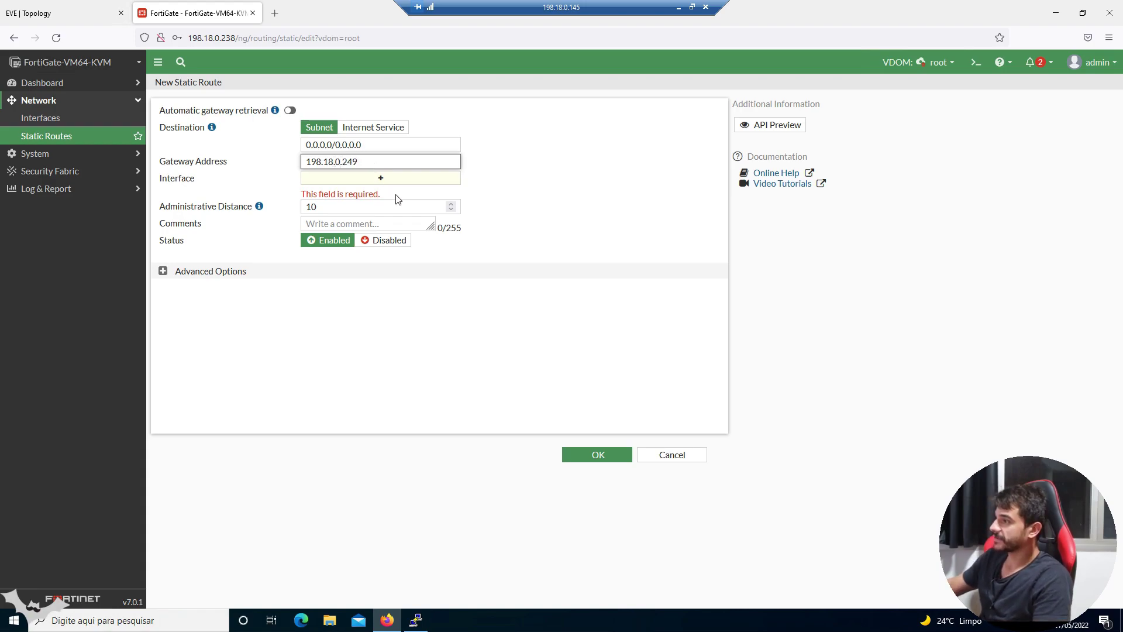
click(398, 182)
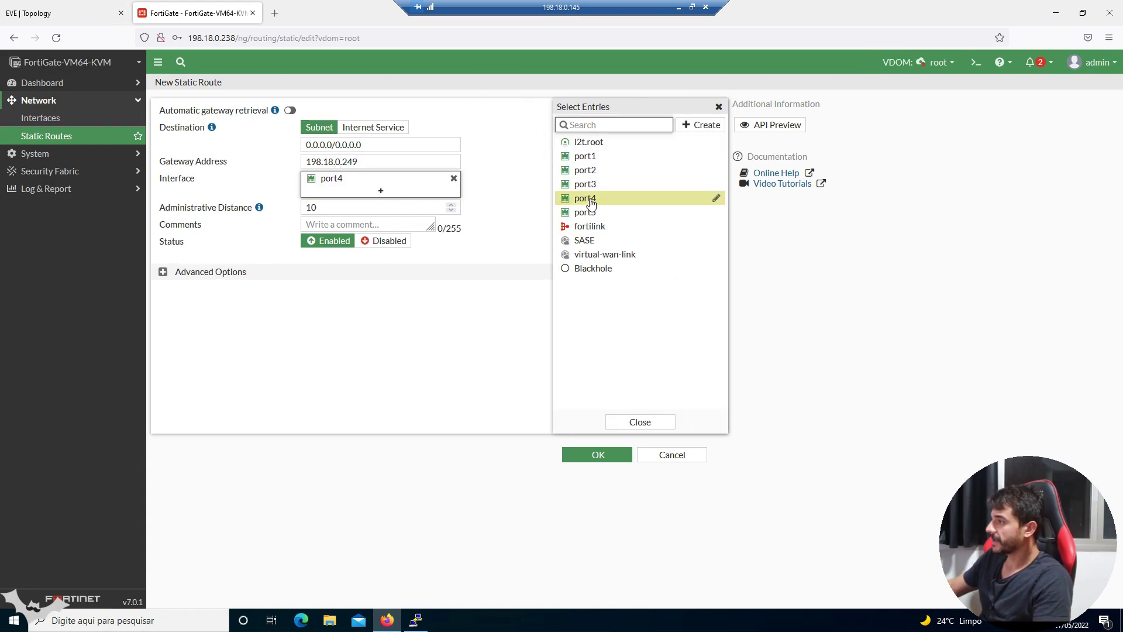
click(584, 198)
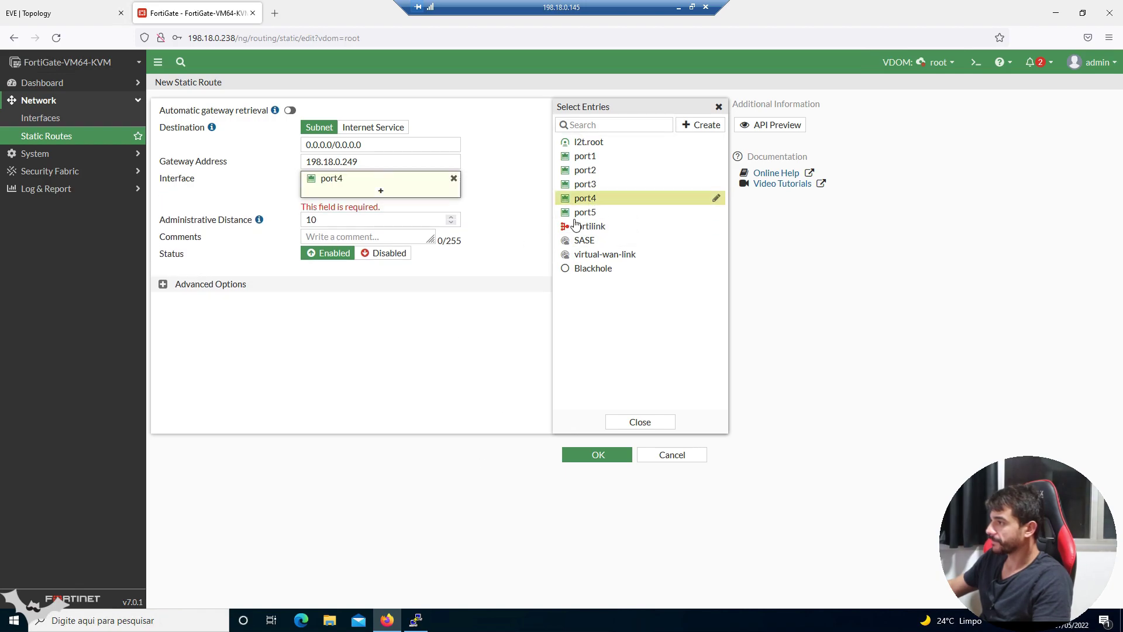
click(595, 459)
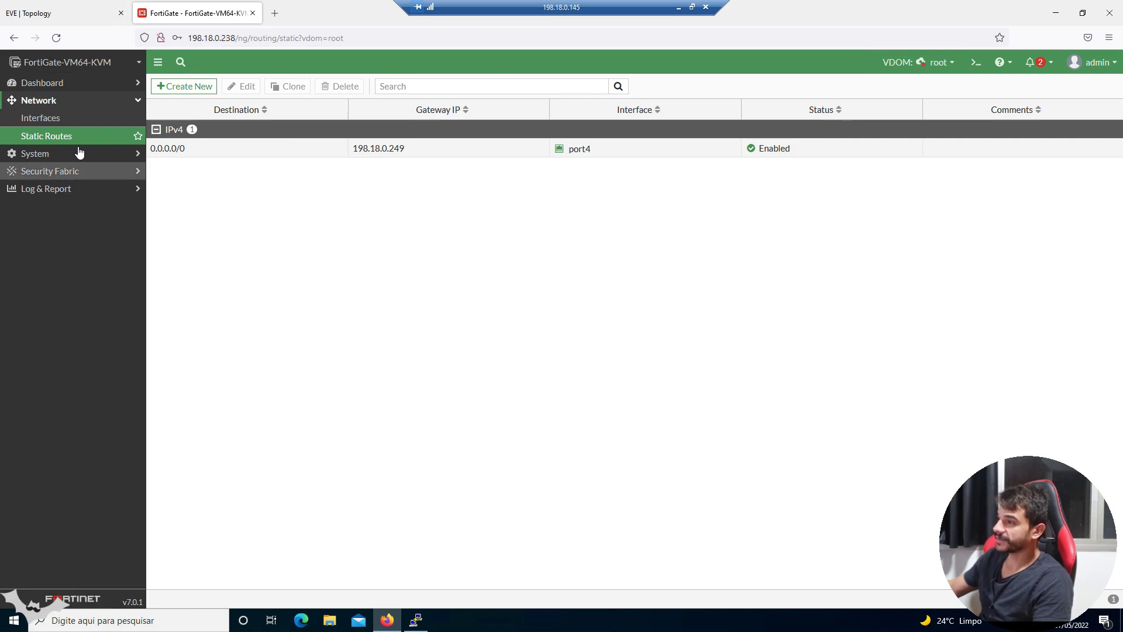
click(108, 158)
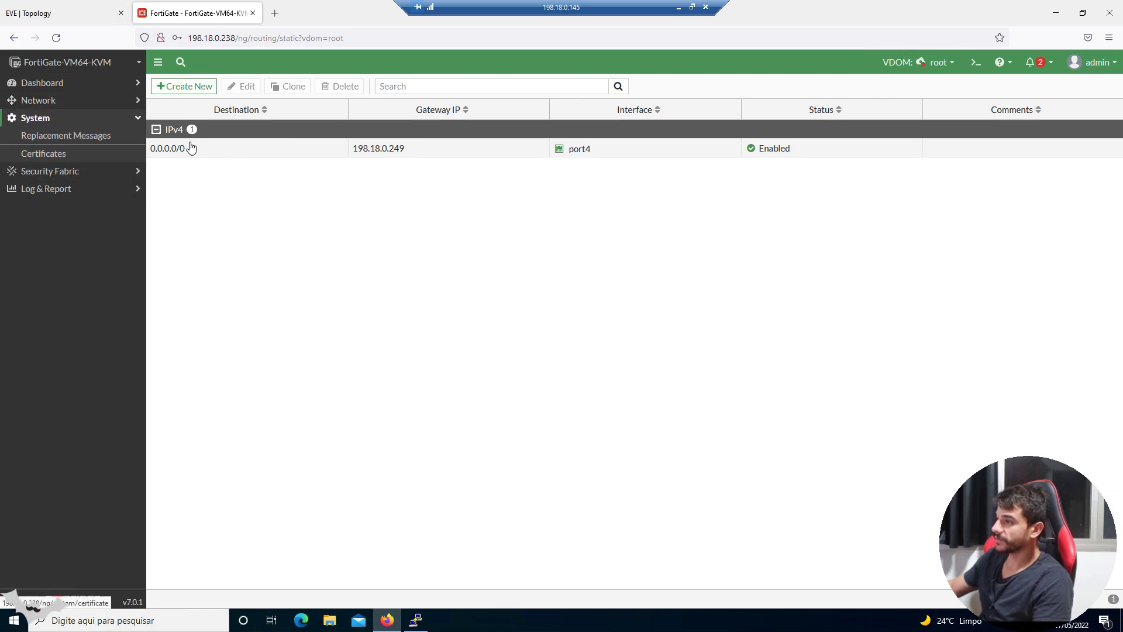
click(99, 120)
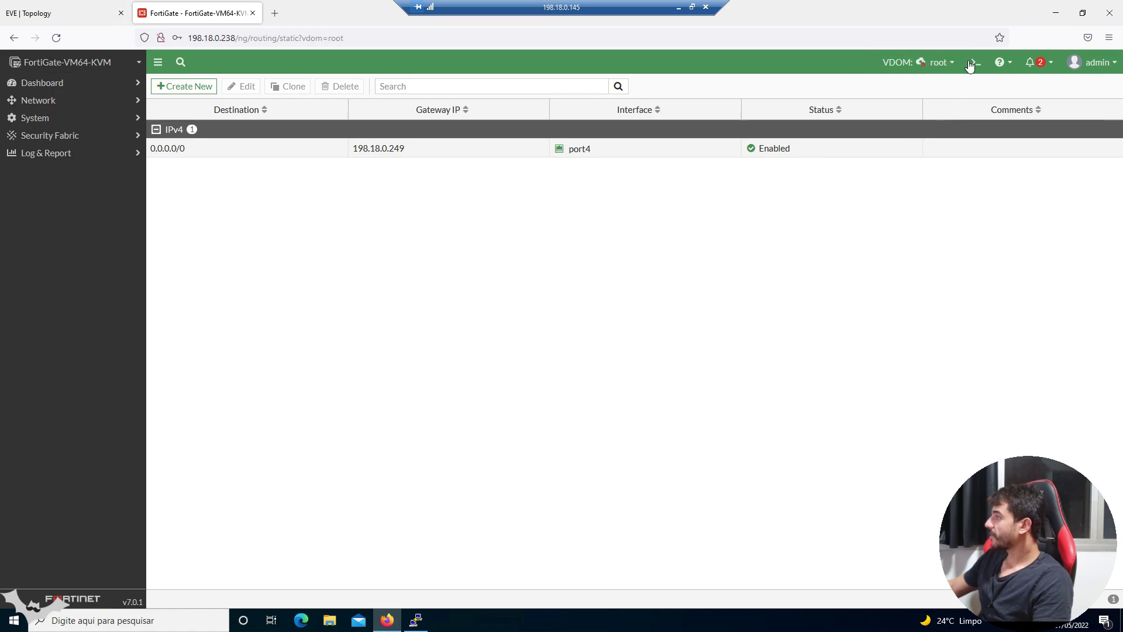
- Switch to the FG-traffic VDOM, check its SD-WAN, Policy Routes, OSPF, BGP and Routing Objects pages, then view the EVE topology
click(931, 67)
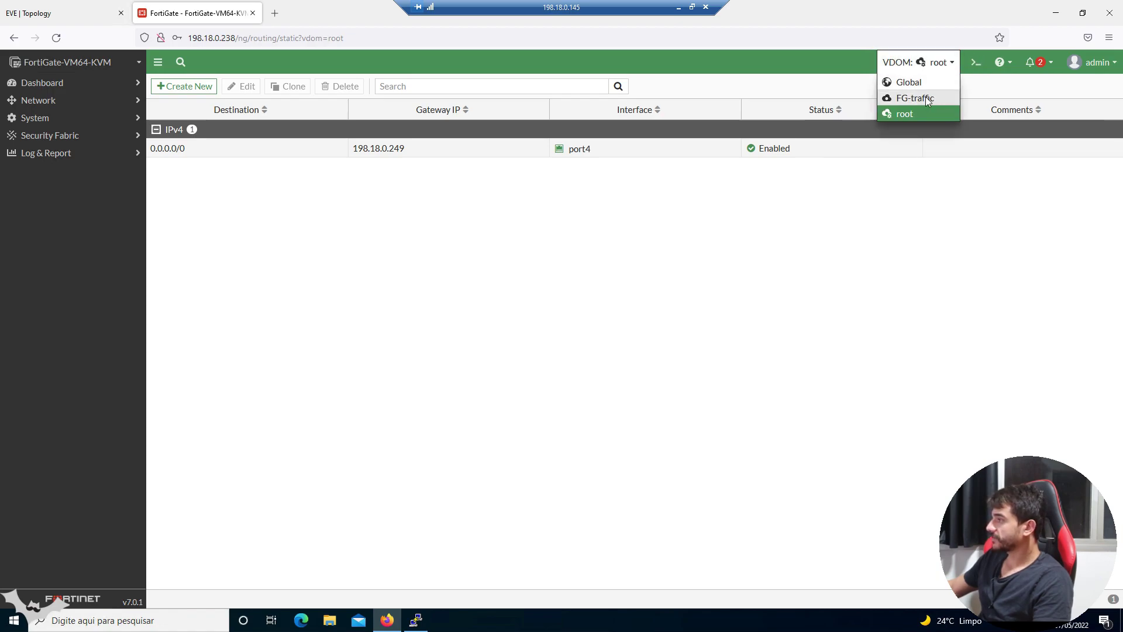
click(927, 99)
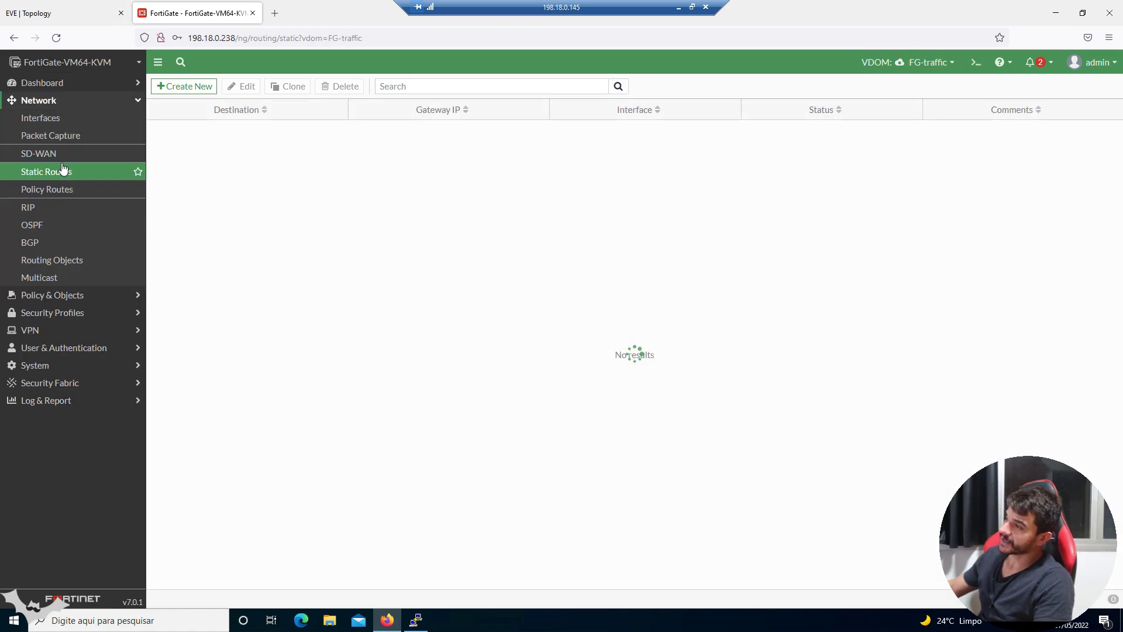
click(50, 153)
click(35, 194)
click(32, 228)
click(65, 242)
click(68, 259)
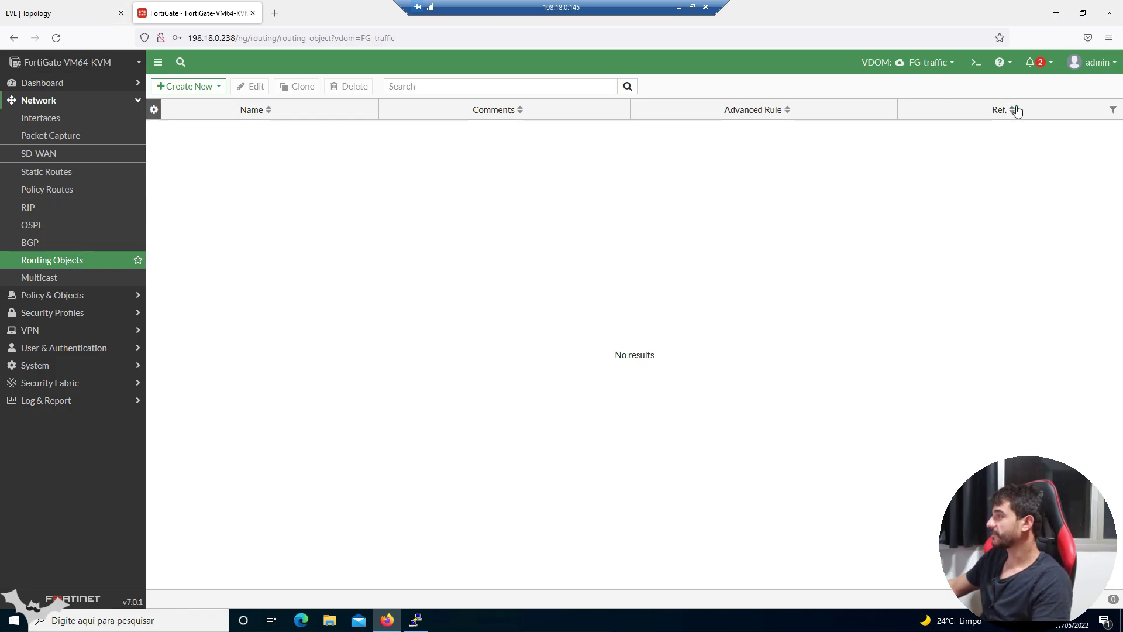
key(ctrl+Tab)
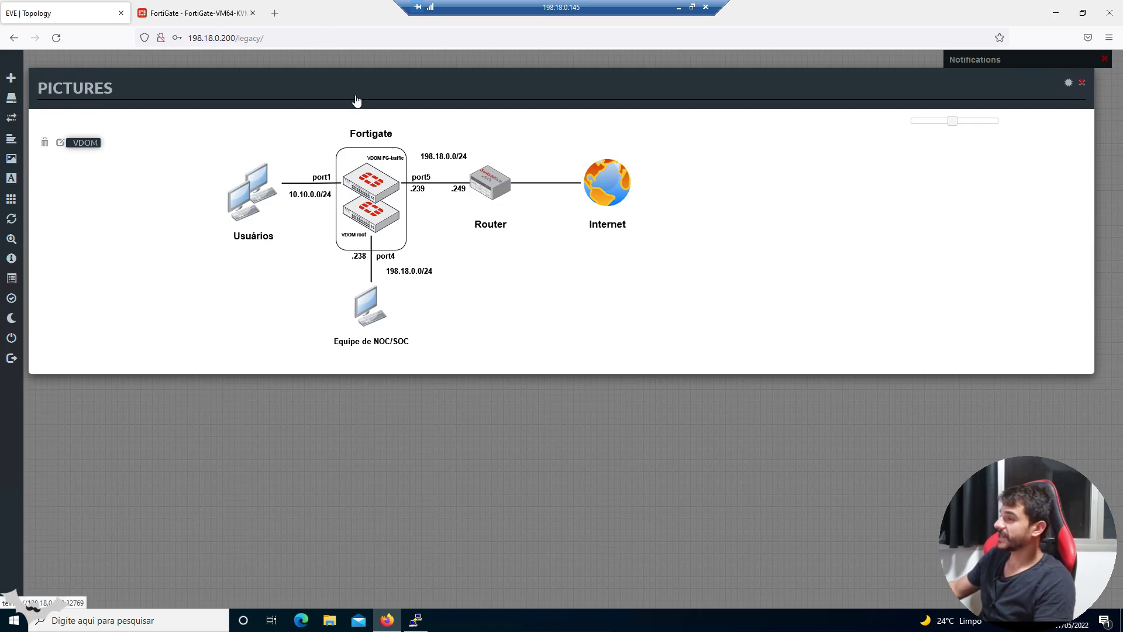
- In the Global view's interface list, open port1 for editing
click(216, 14)
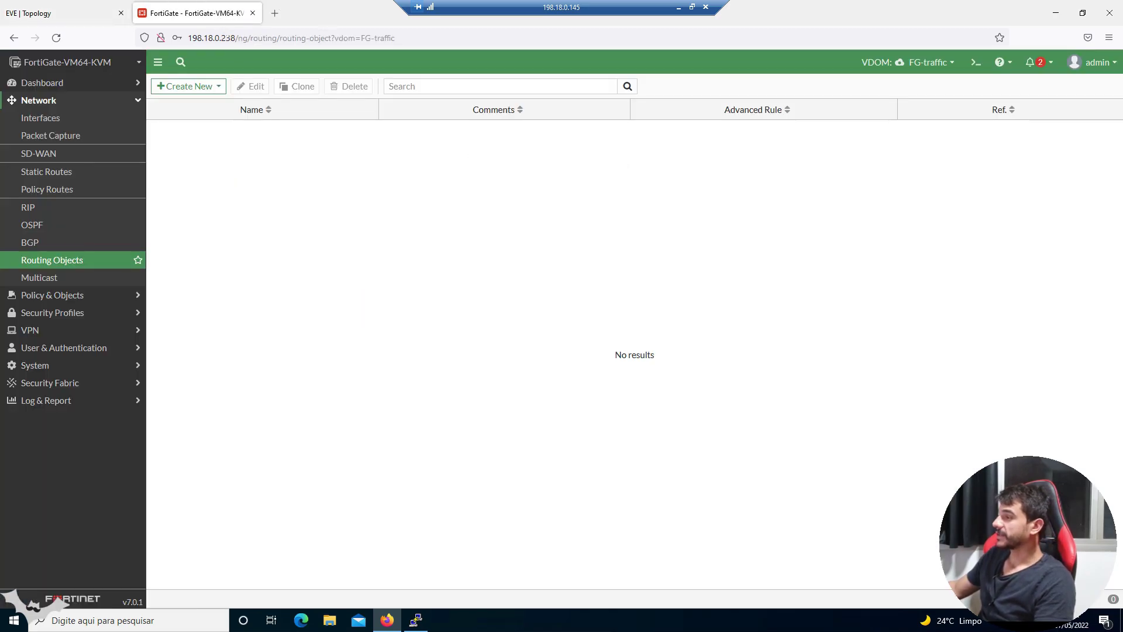
click(99, 118)
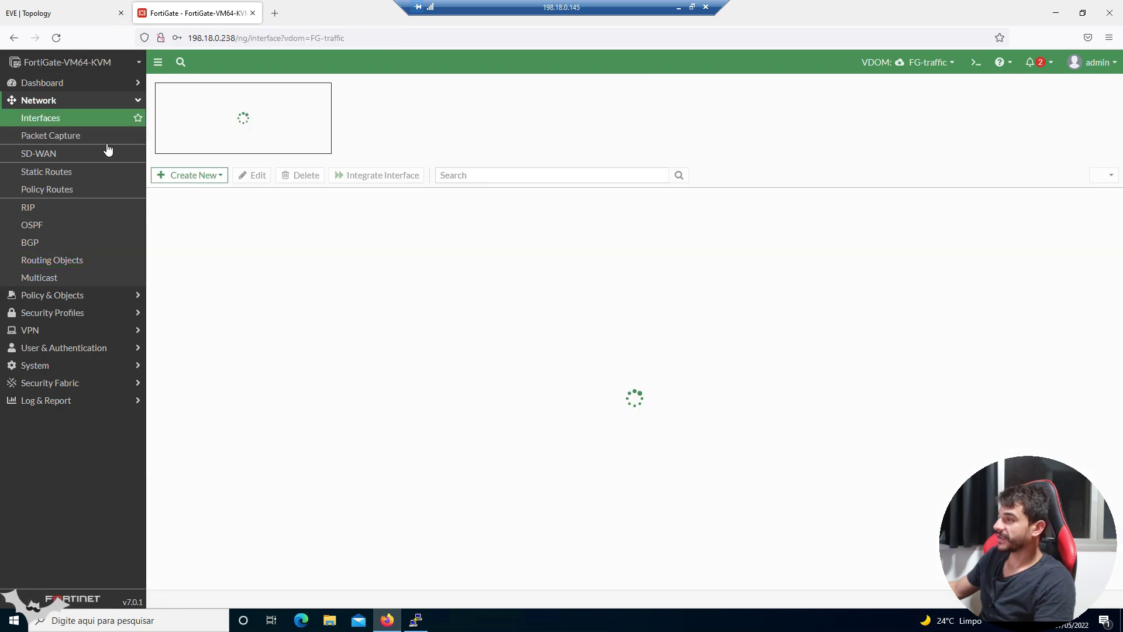
click(928, 65)
click(928, 81)
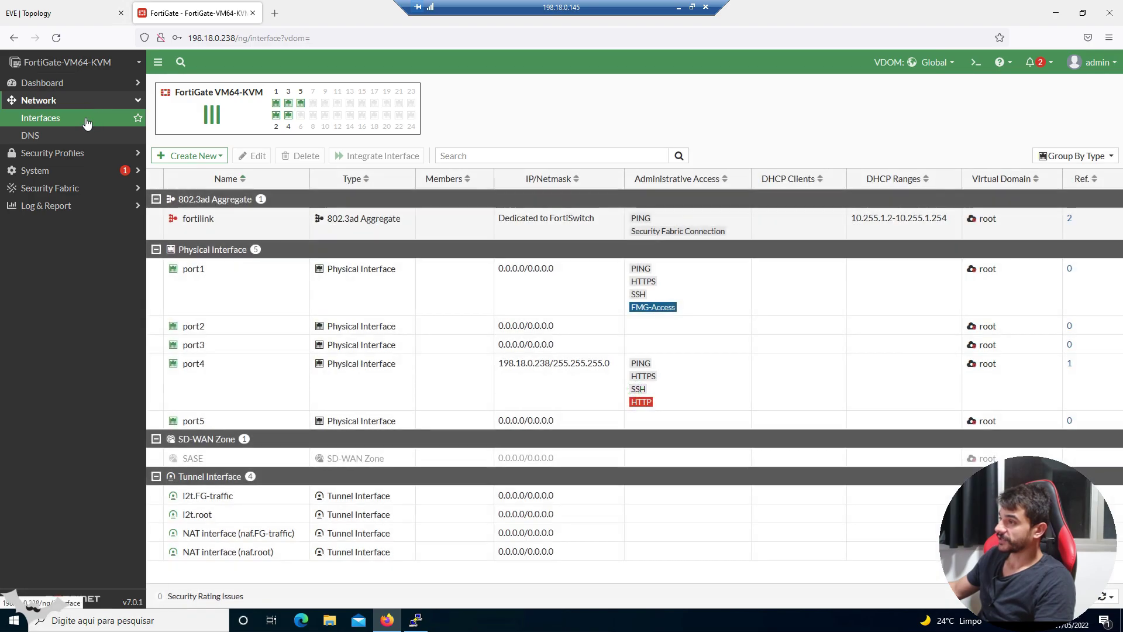
click(87, 121)
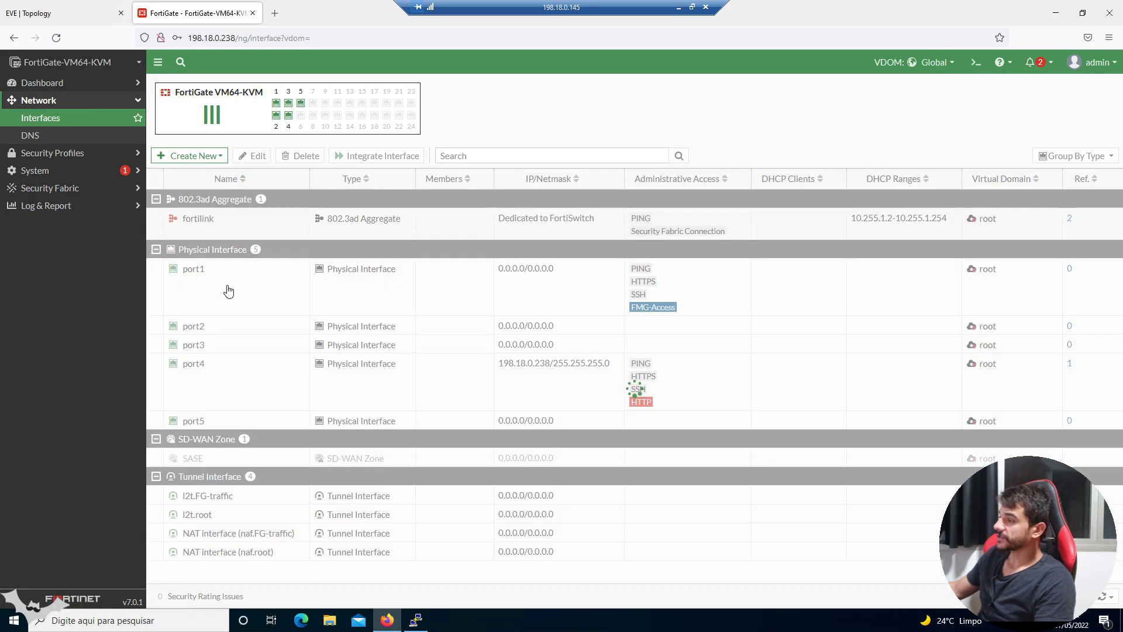
click(228, 292)
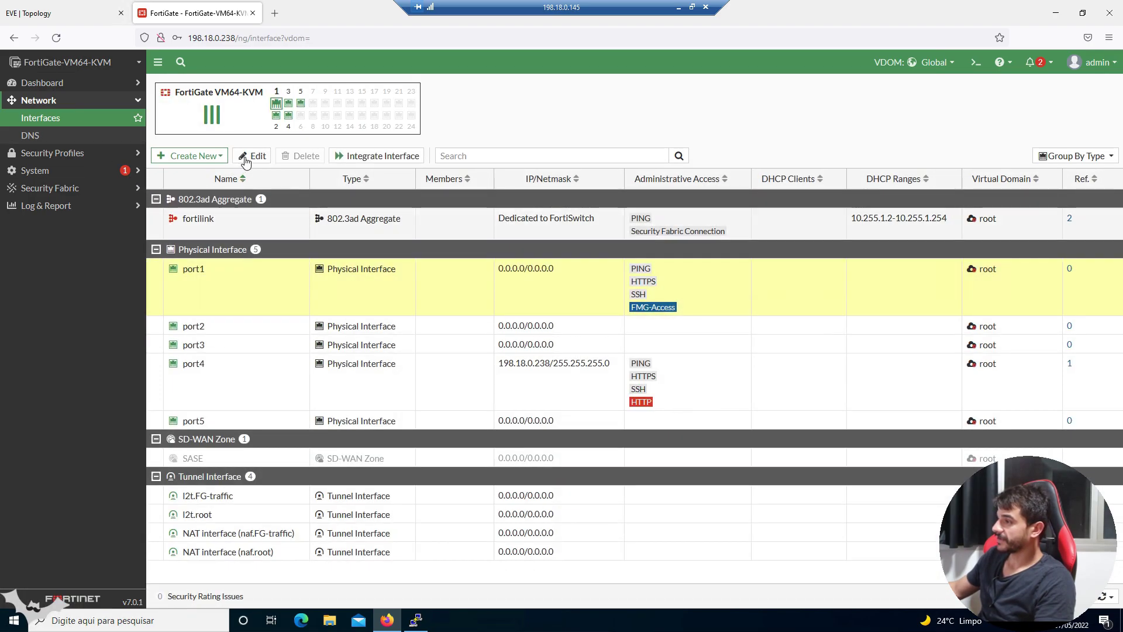
click(247, 158)
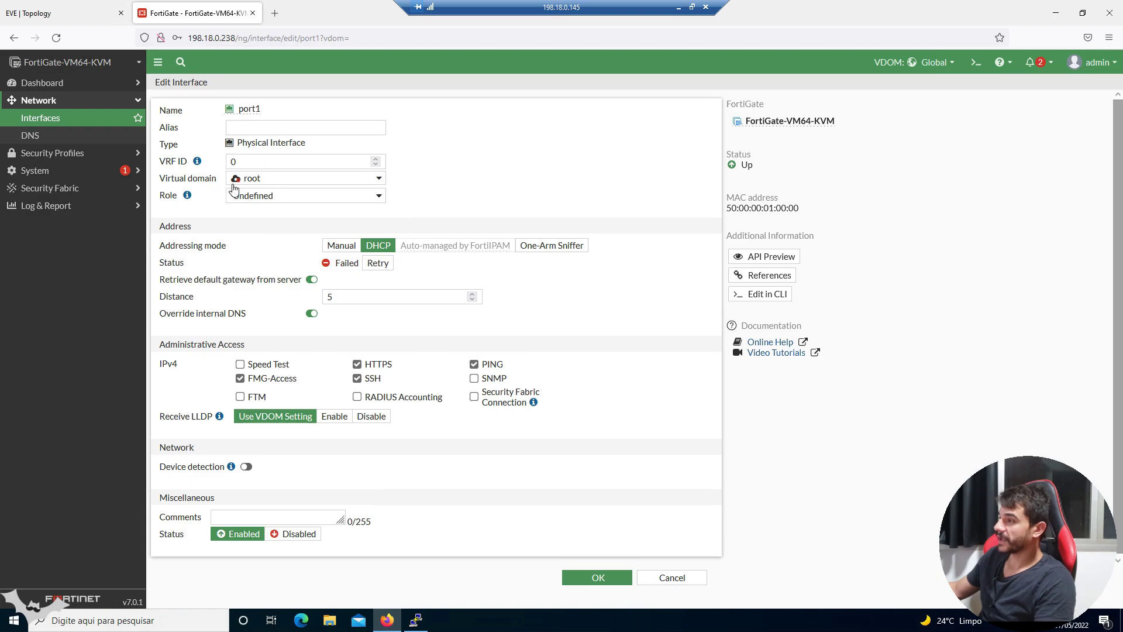
- Move port1 to the FG-traffic VDOM with manual address 10.10.0.1/24
mouse_move(252, 184)
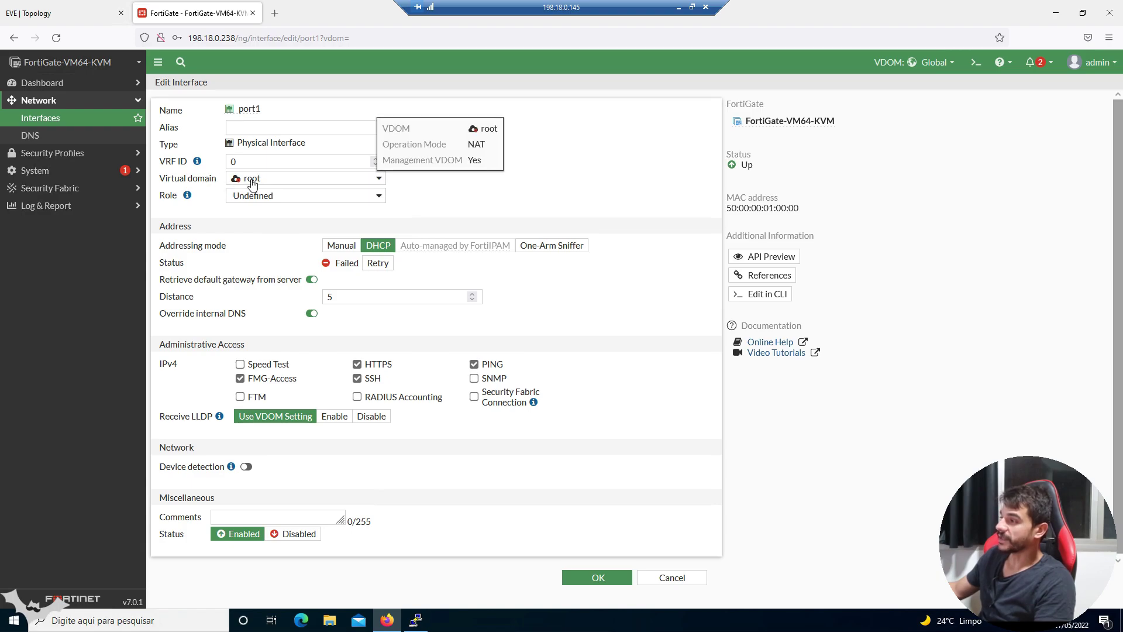
click(252, 183)
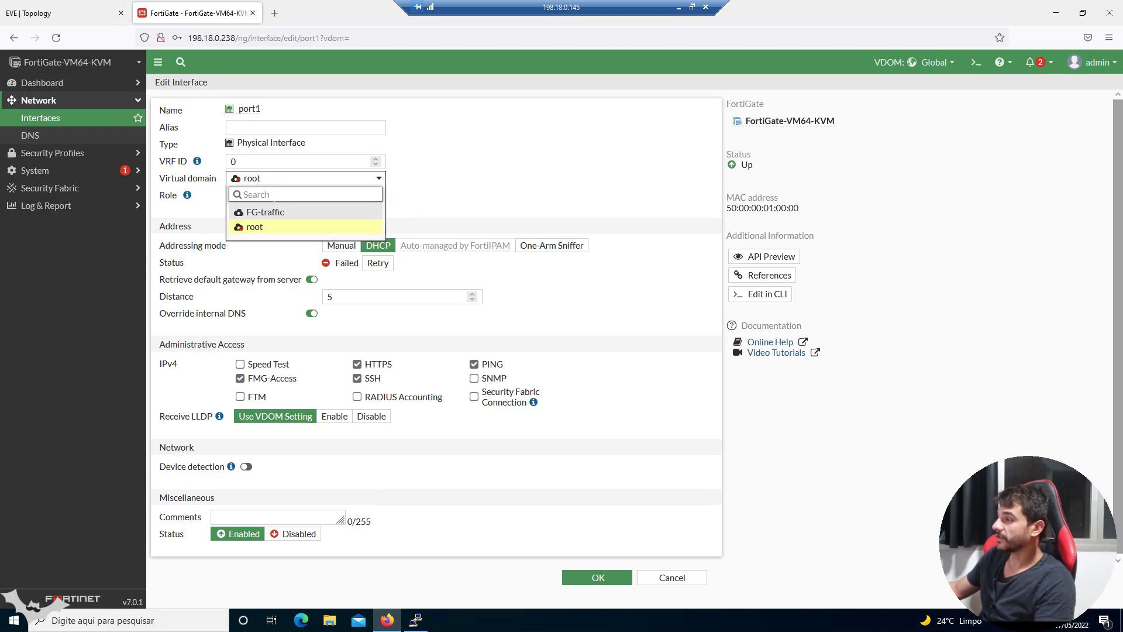
click(275, 213)
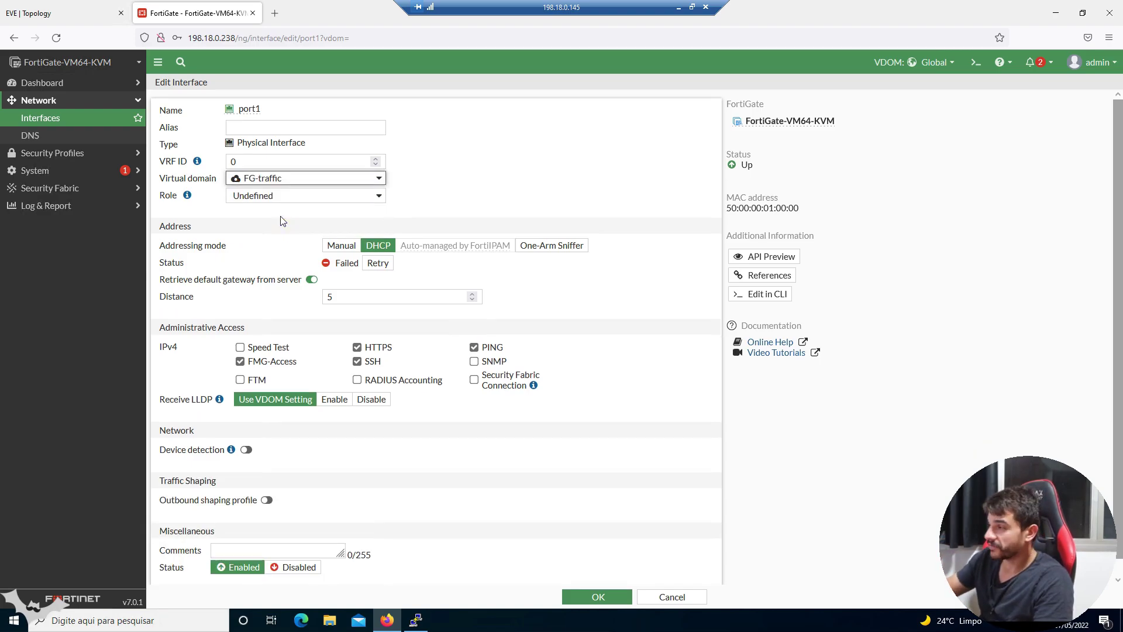
click(339, 247)
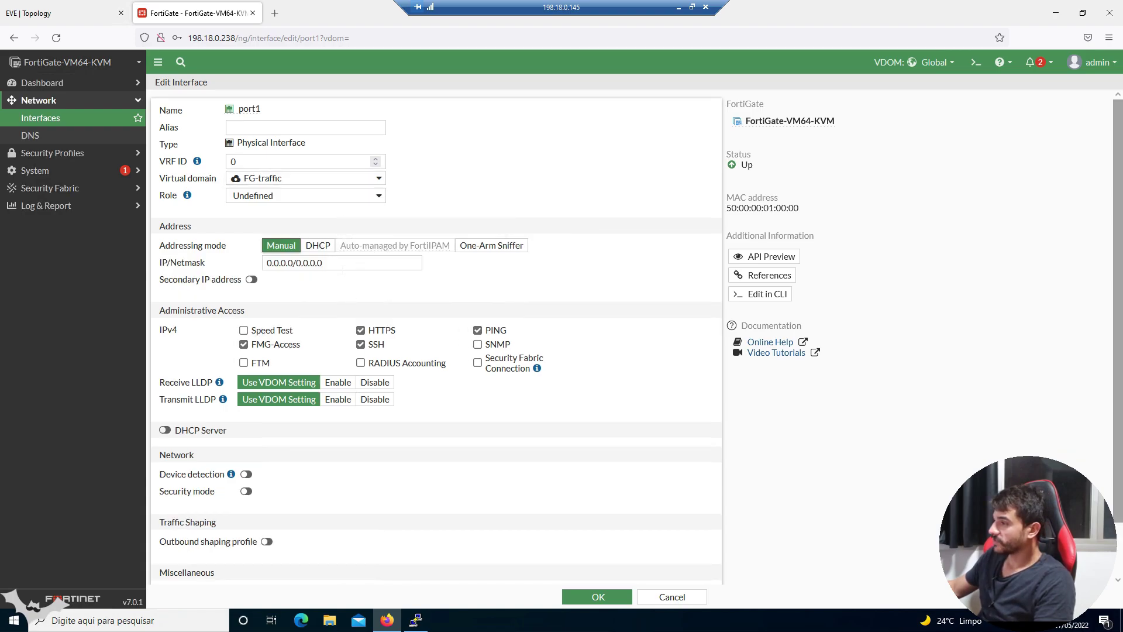
triple_click(342, 264)
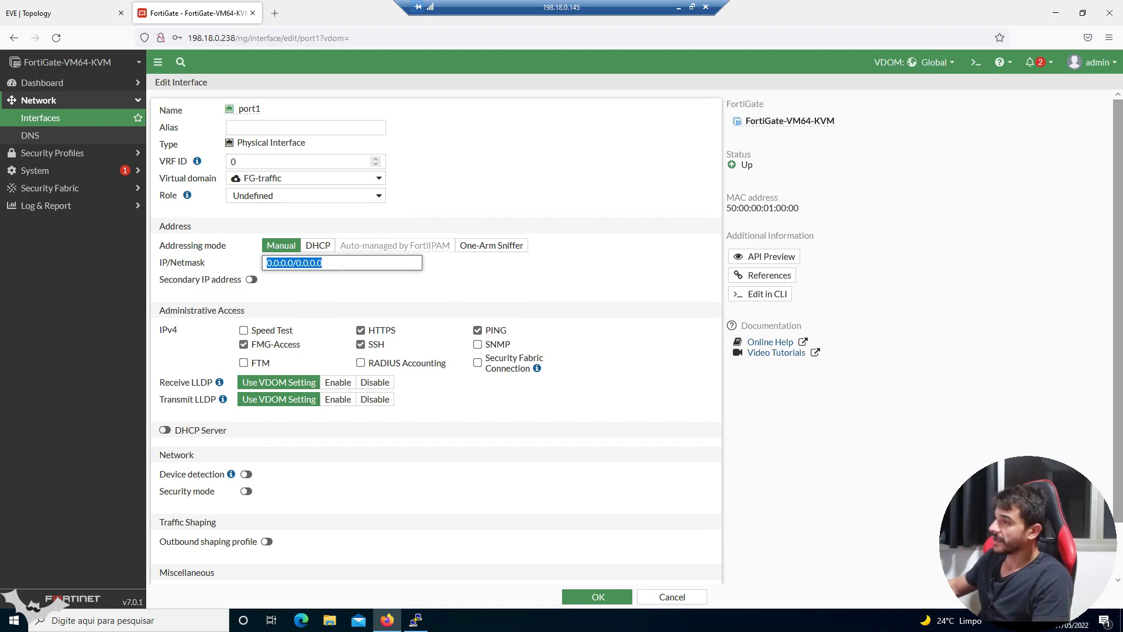
click(112, 13)
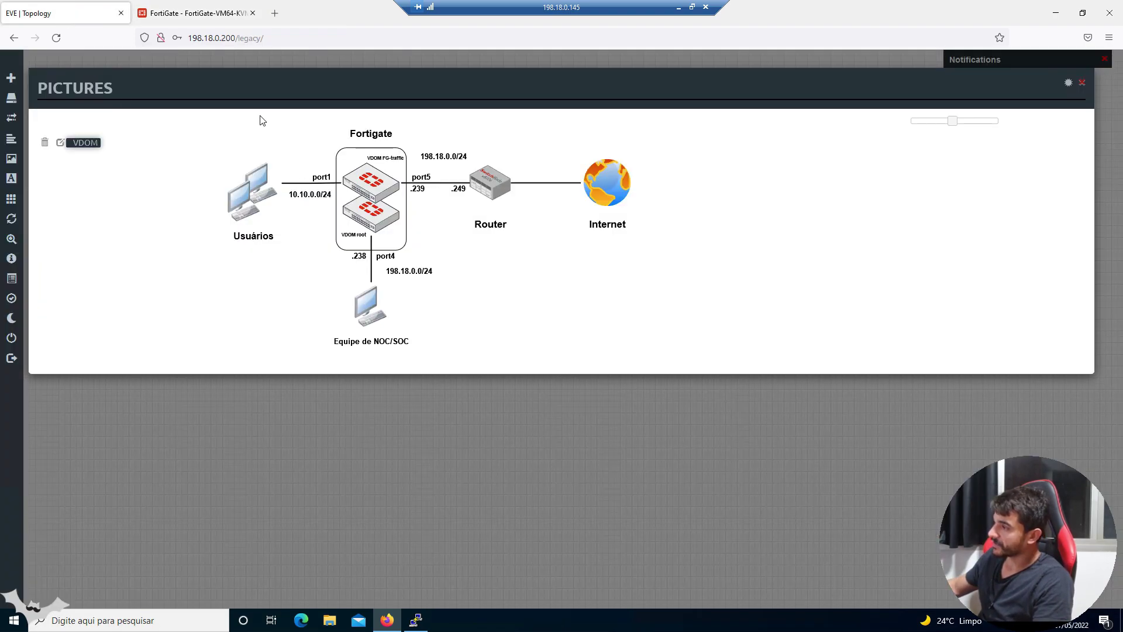
click(199, 13)
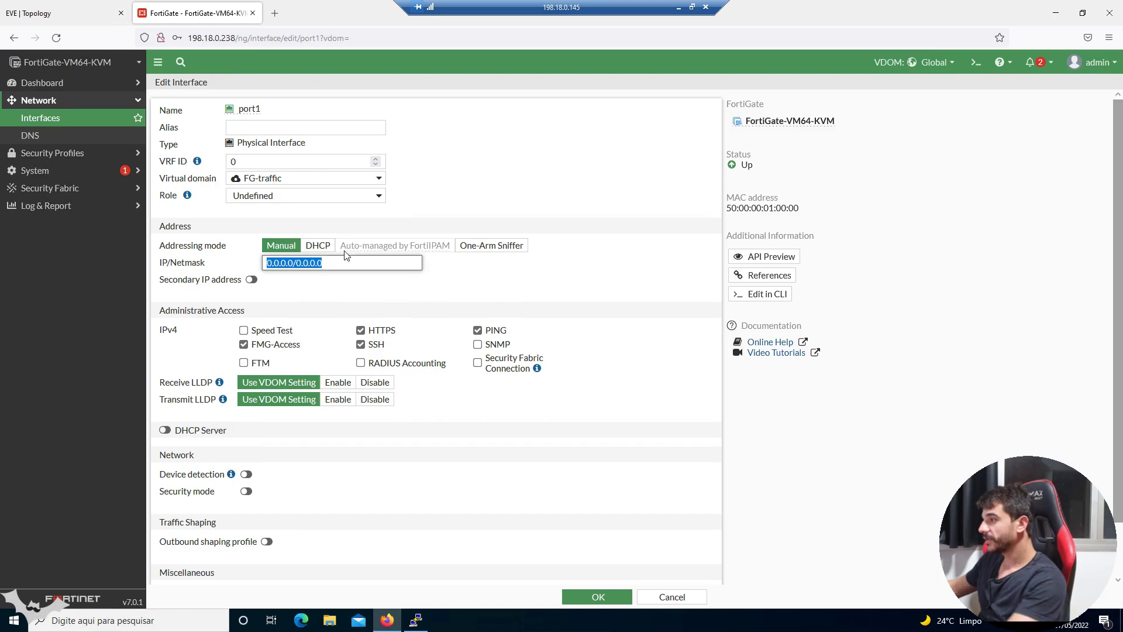
text(10)
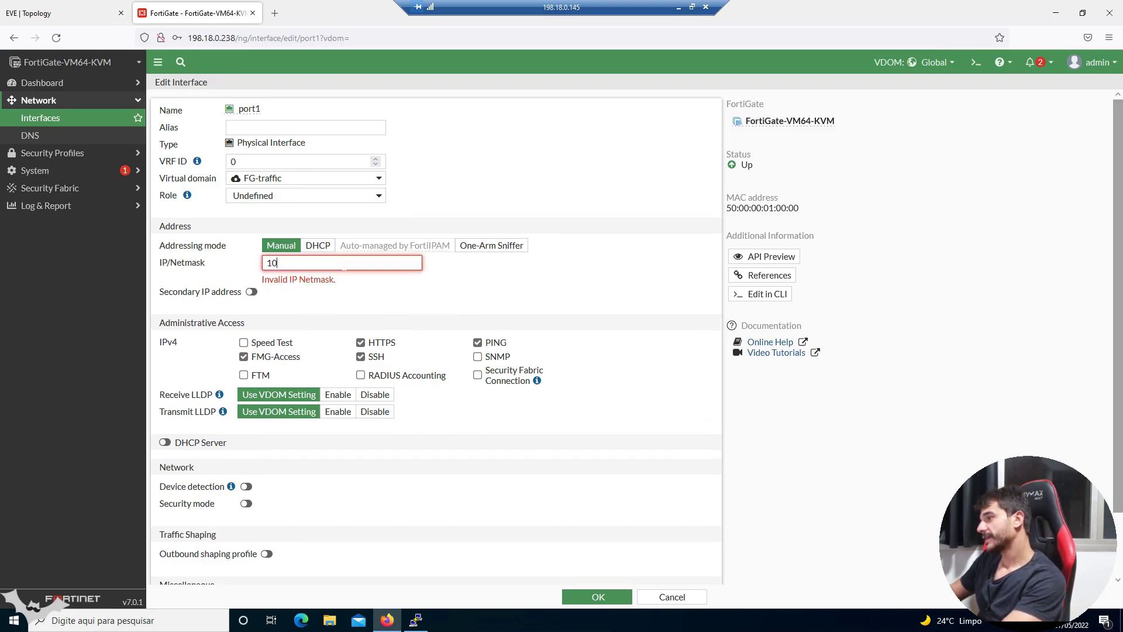
text(.10.0.1/24)
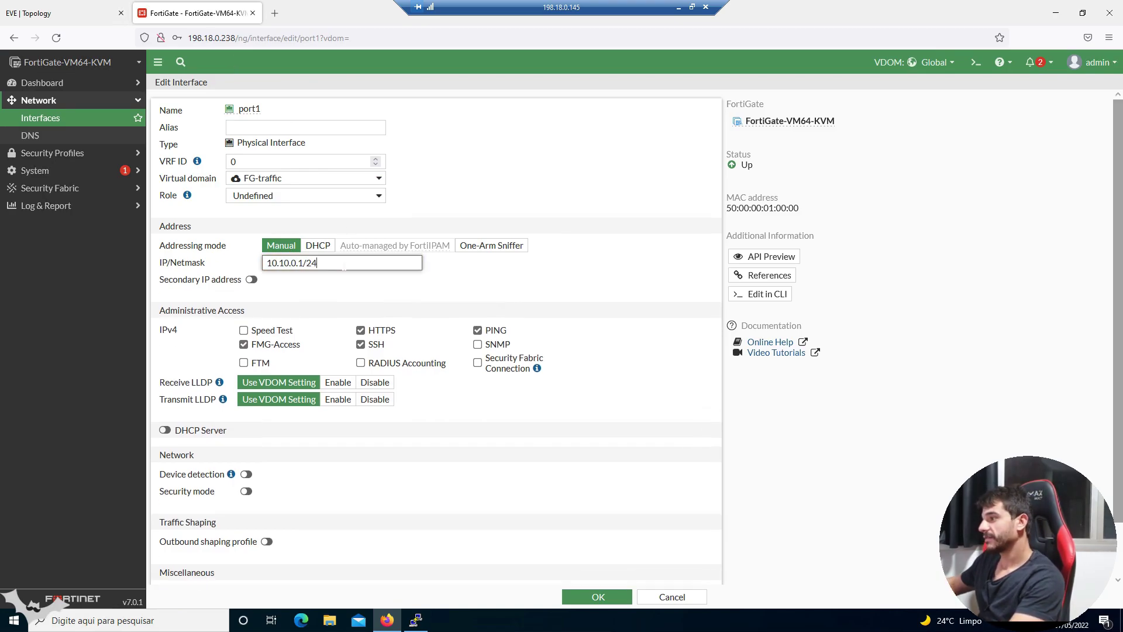
- Turn off HTTPS, SSH and FMG-Access on port1, leaving only PING enabled
click(386, 331)
click(376, 345)
click(299, 346)
click(491, 332)
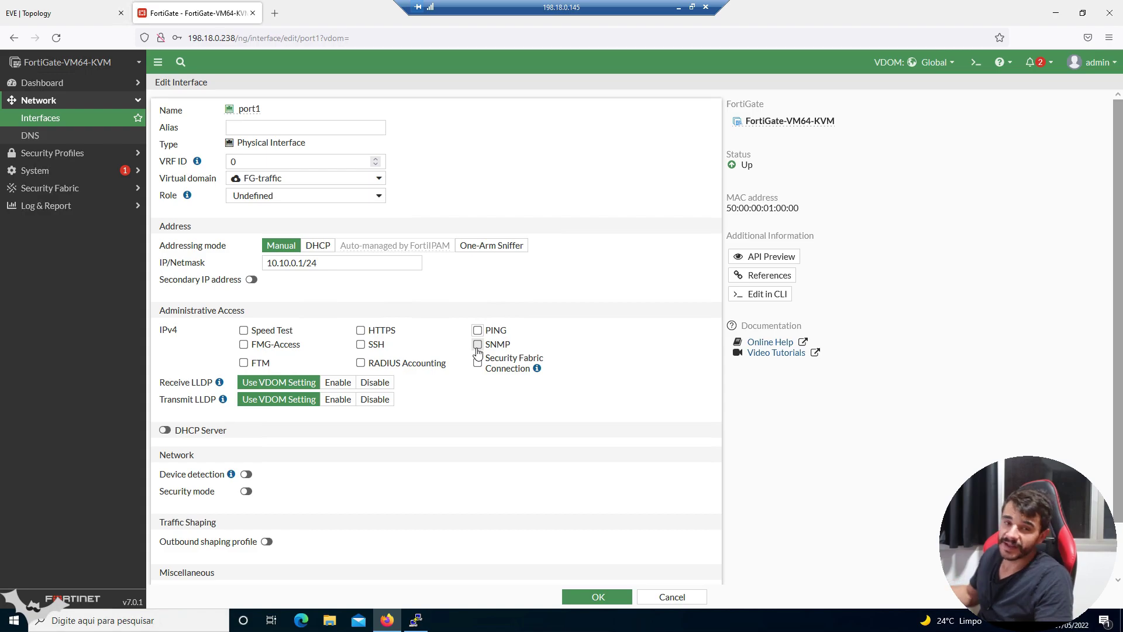
click(477, 331)
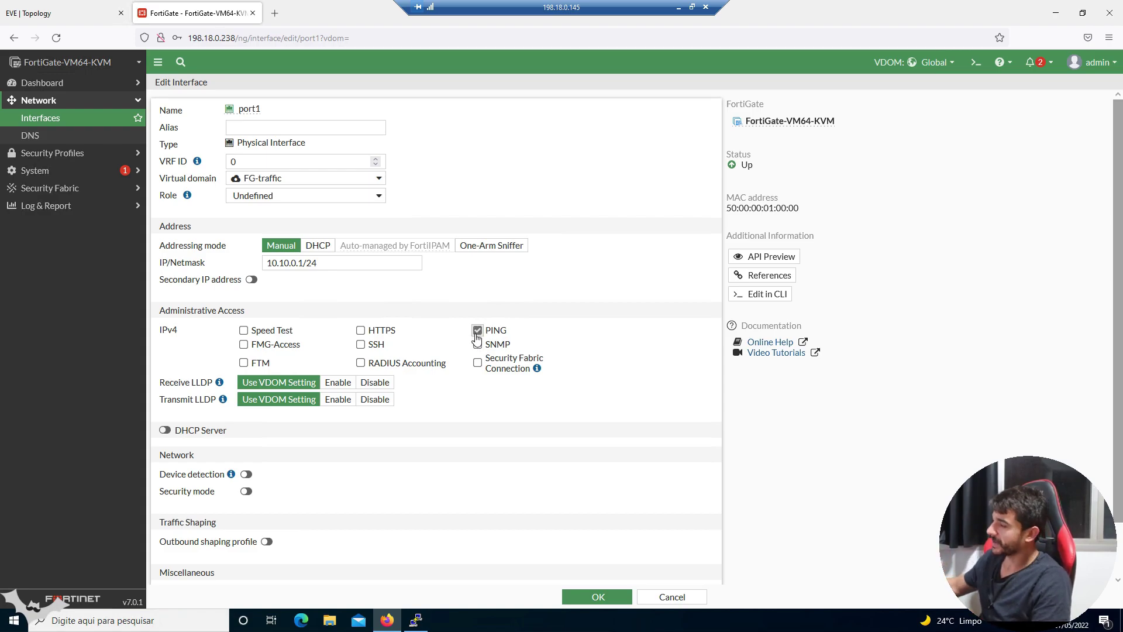
scroll(567, 410, down, 2)
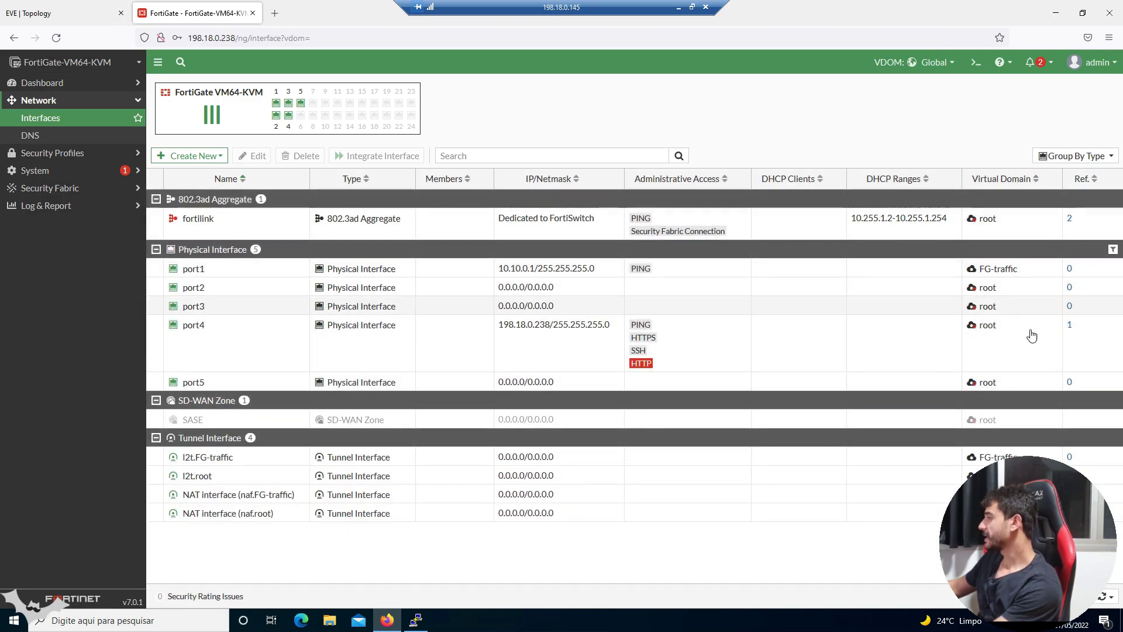
- Review each interface's VDOM and confirm port1's new VDOM and address
click(1022, 269)
click(1001, 223)
click(1011, 288)
click(1016, 309)
click(1016, 342)
click(1016, 381)
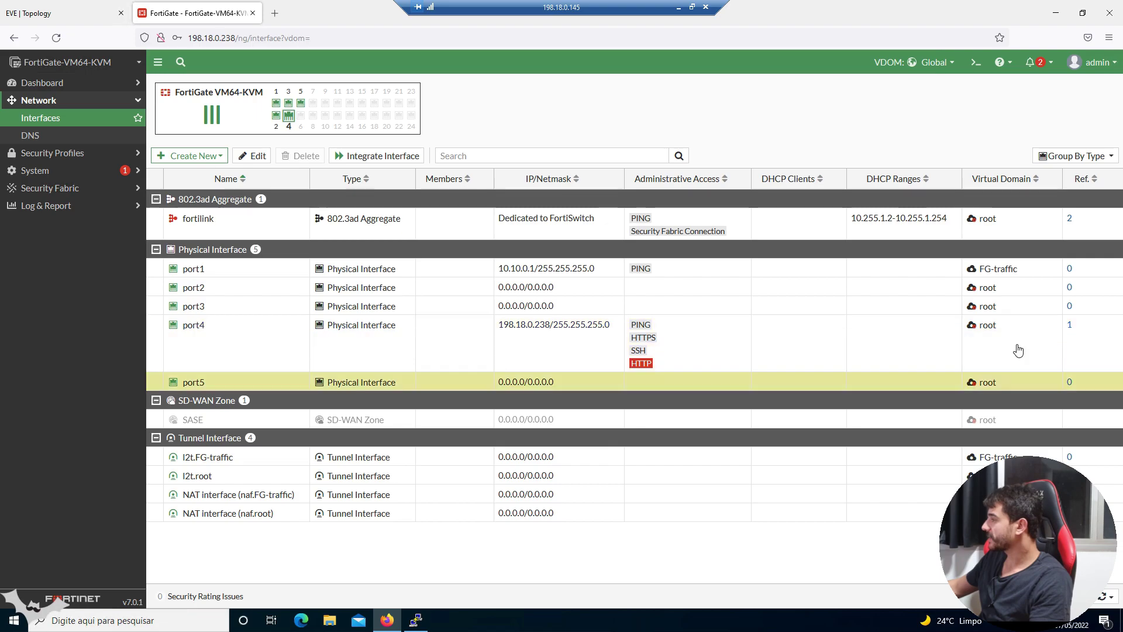
click(1030, 274)
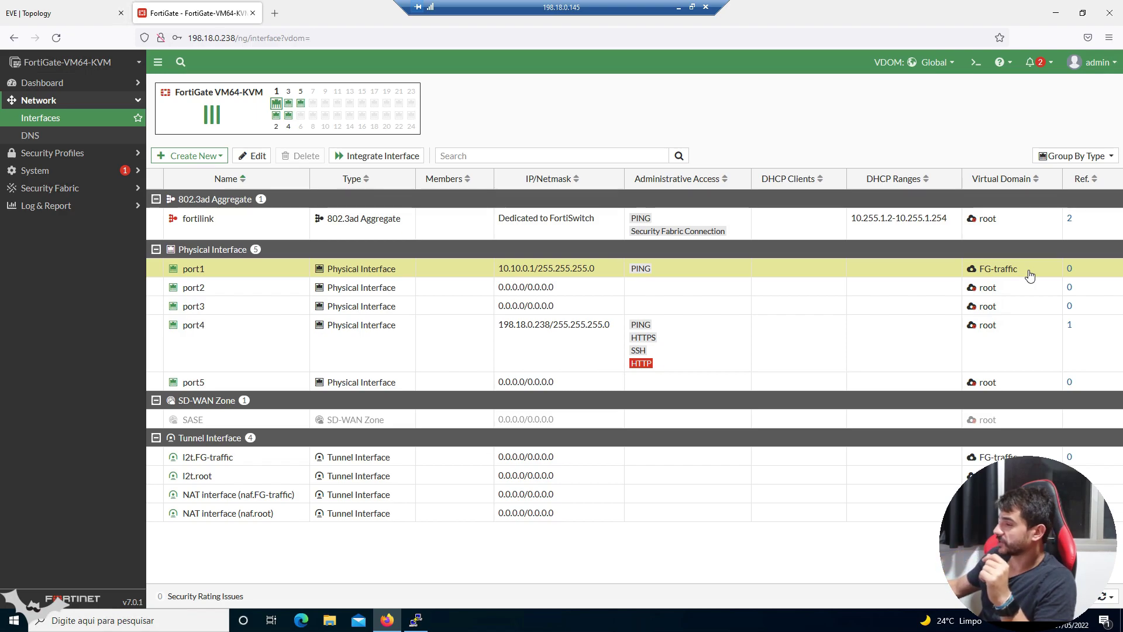
- Assign port2 and port3 to the FG-traffic VDOM and save each
click(205, 288)
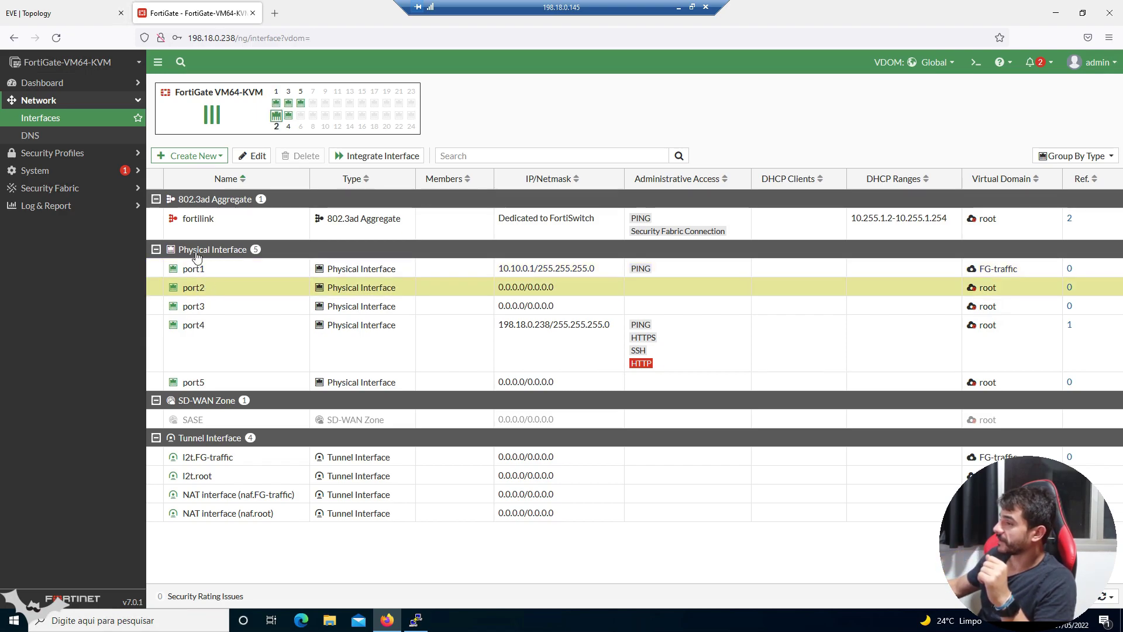
click(252, 156)
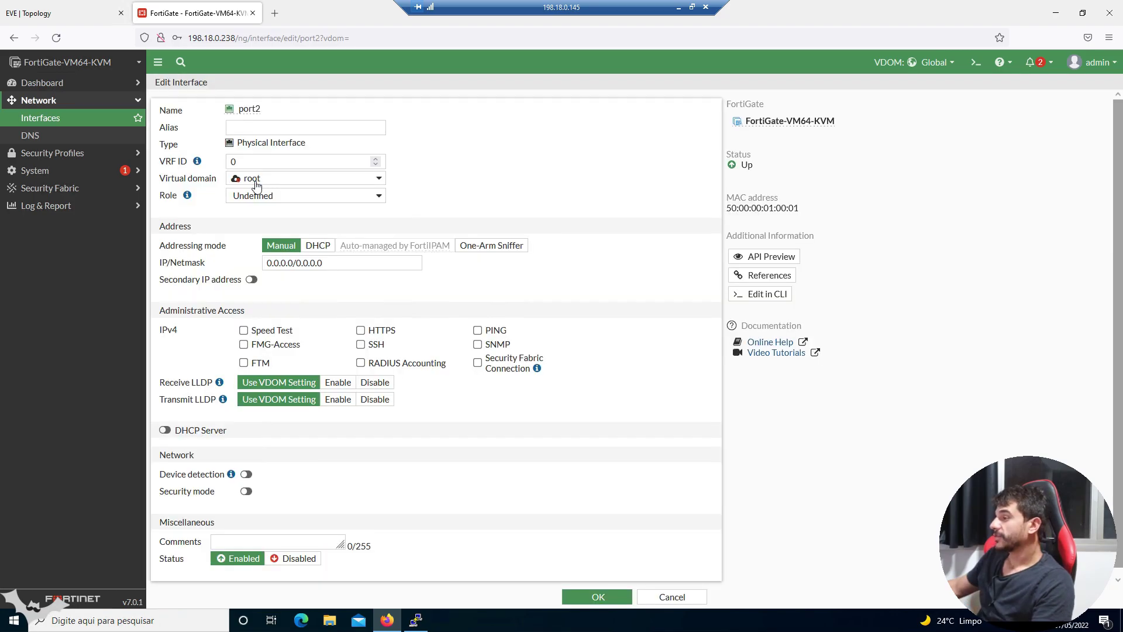
click(256, 182)
click(265, 213)
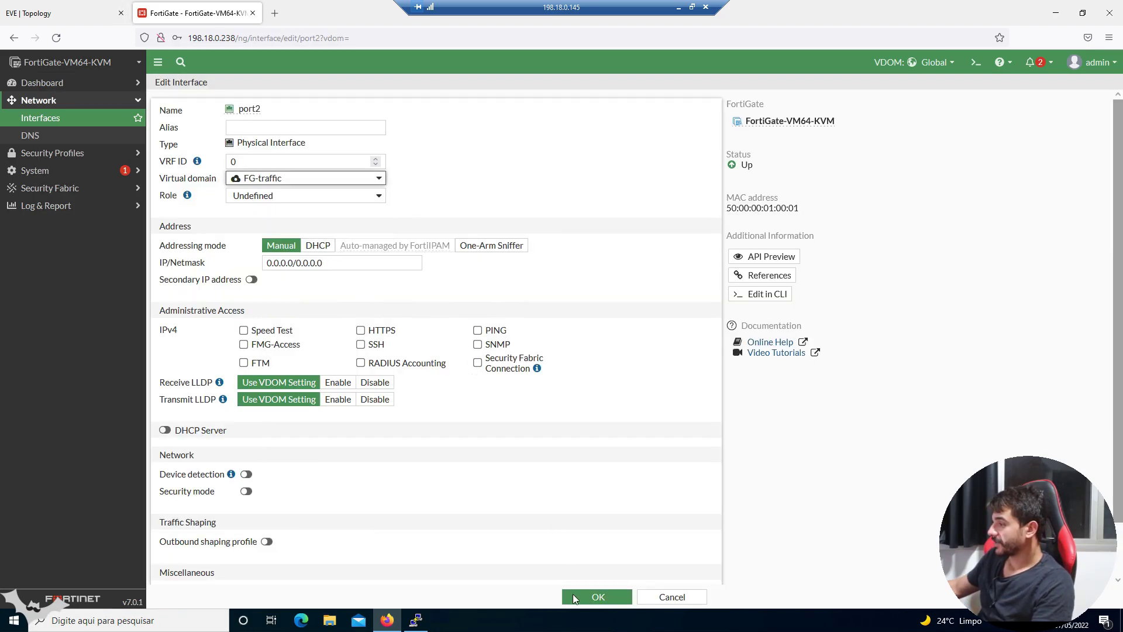
click(597, 597)
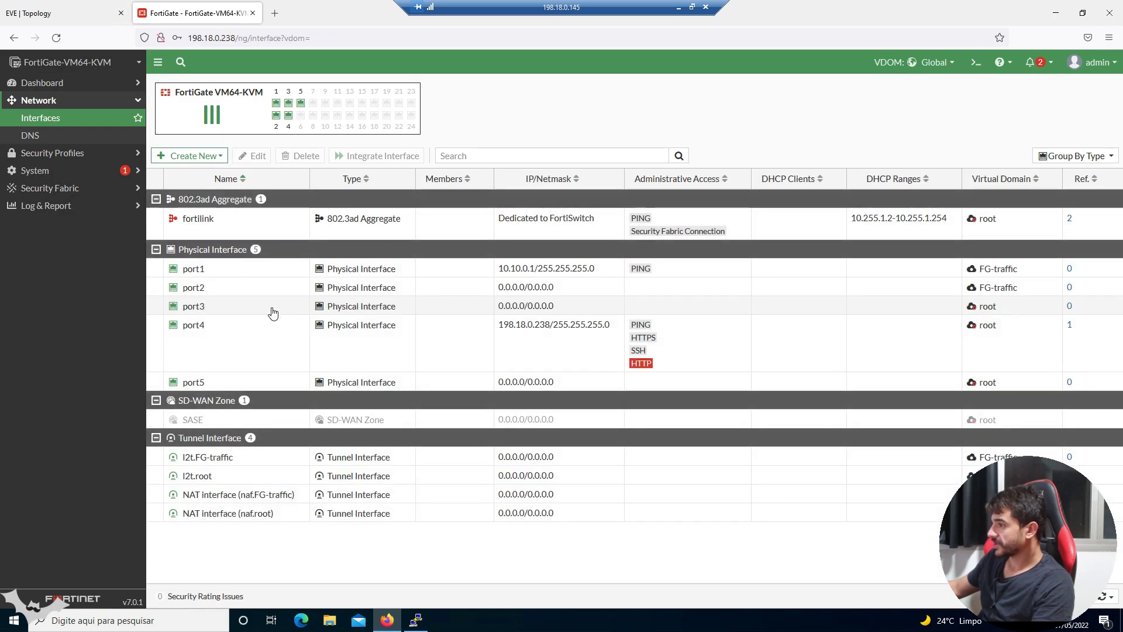
click(248, 303)
click(253, 157)
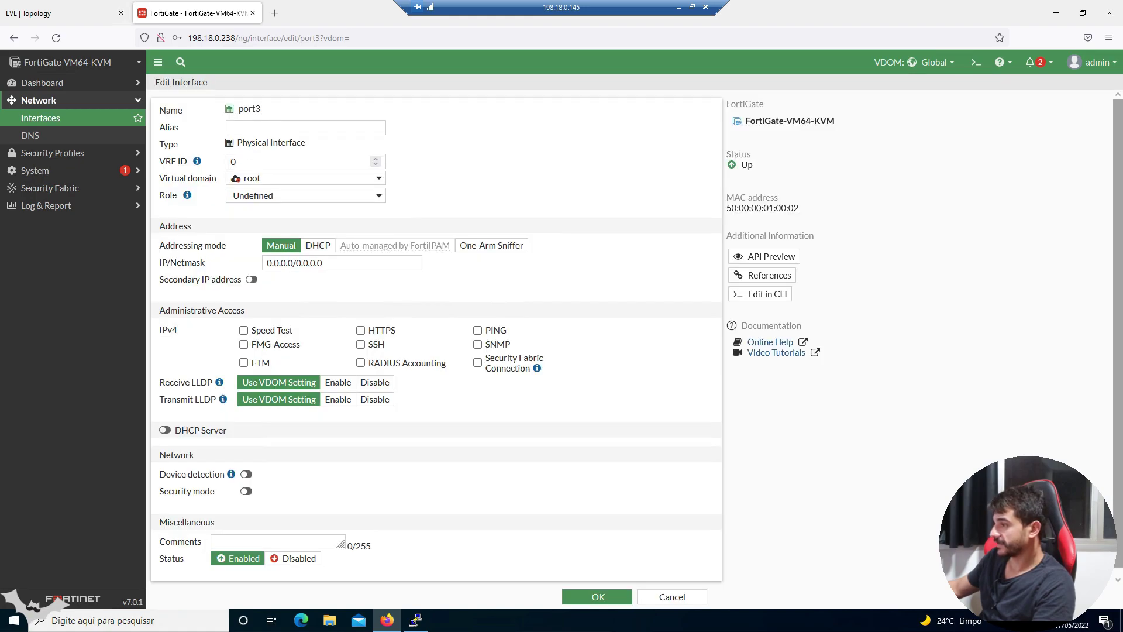
click(280, 178)
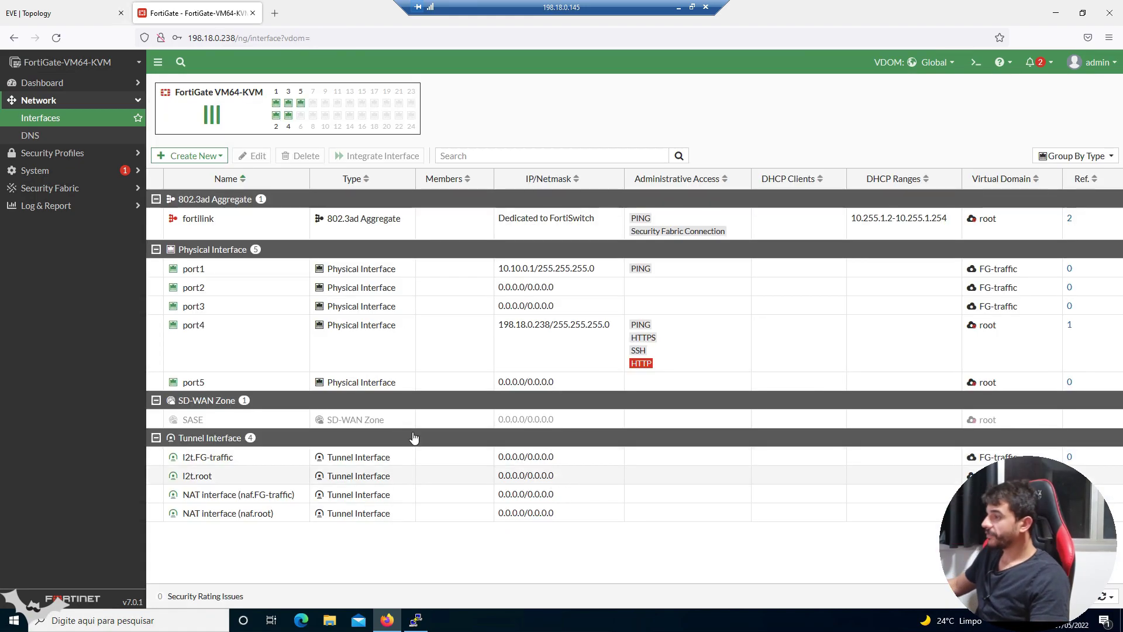
- Assign port5 to the FG-traffic VDOM after checking the lab diagram
click(289, 382)
click(252, 156)
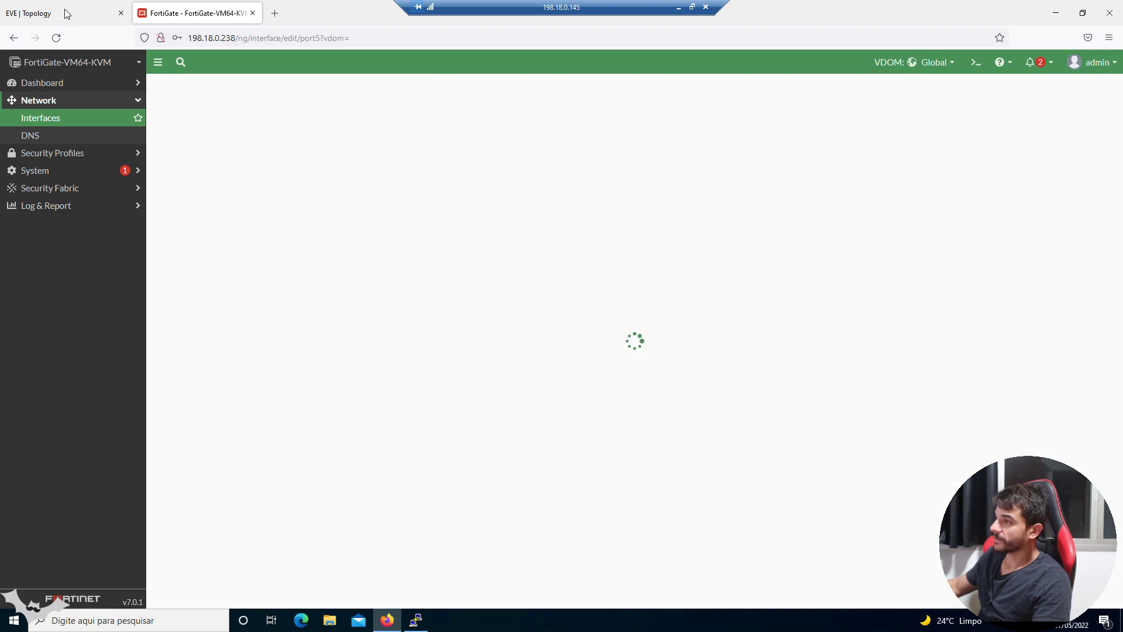
click(76, 22)
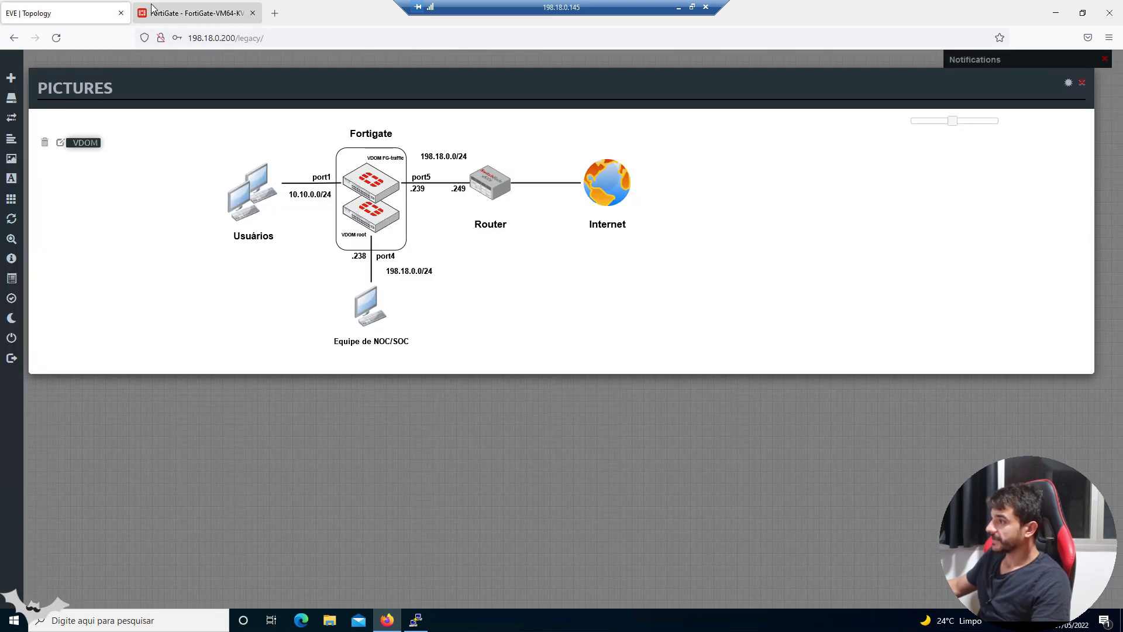
click(193, 13)
click(257, 179)
click(264, 212)
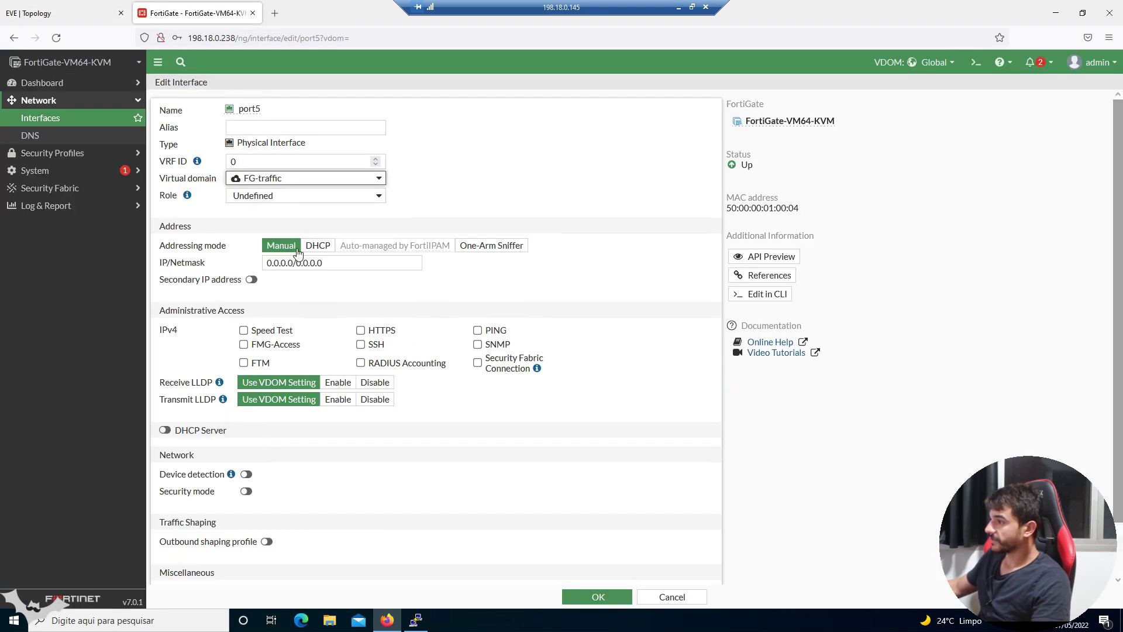
- Give port5 address 198.18.0.239/24 with PING access and save it
drag(267, 262, 321, 263)
text(198.18.0.24)
key(BackSpace)
text(39/)
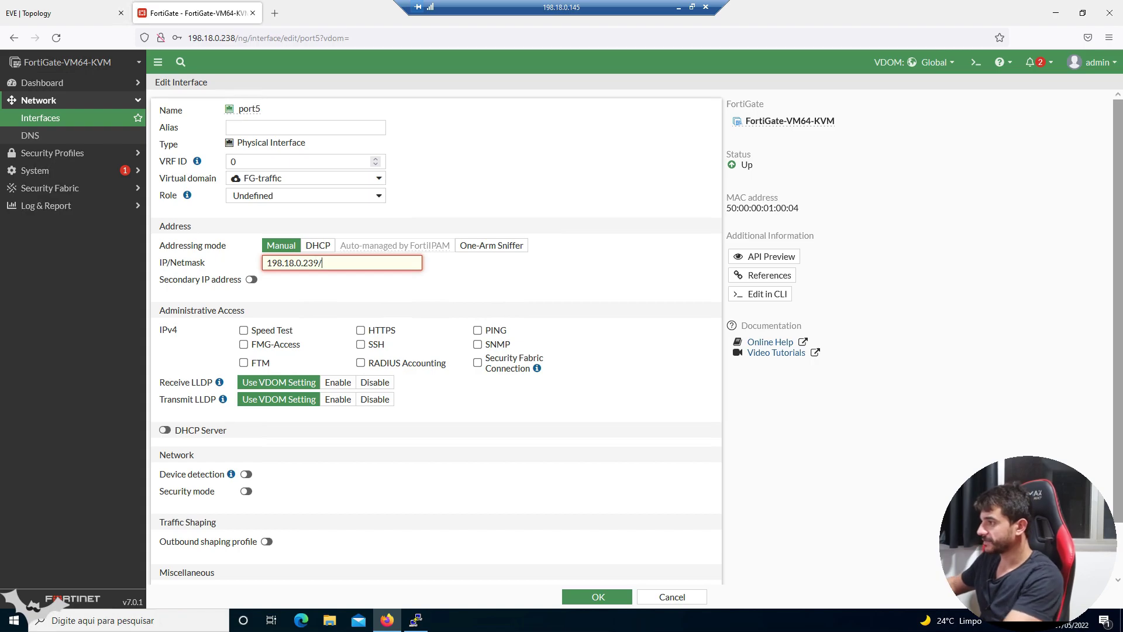
text(24)
click(82, 14)
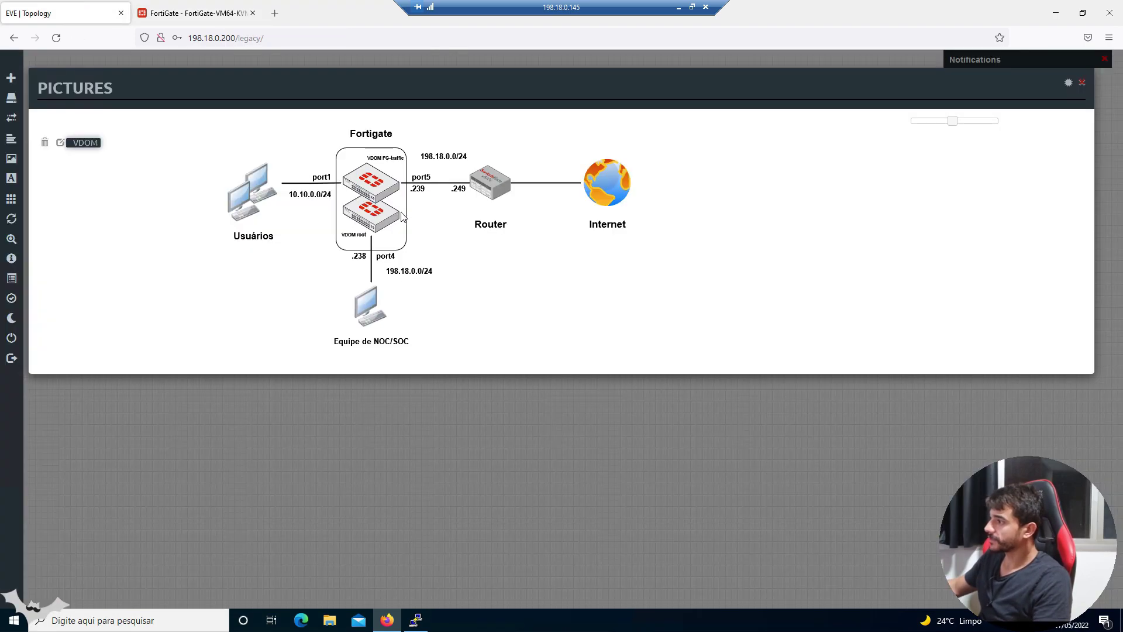
click(227, 17)
click(478, 331)
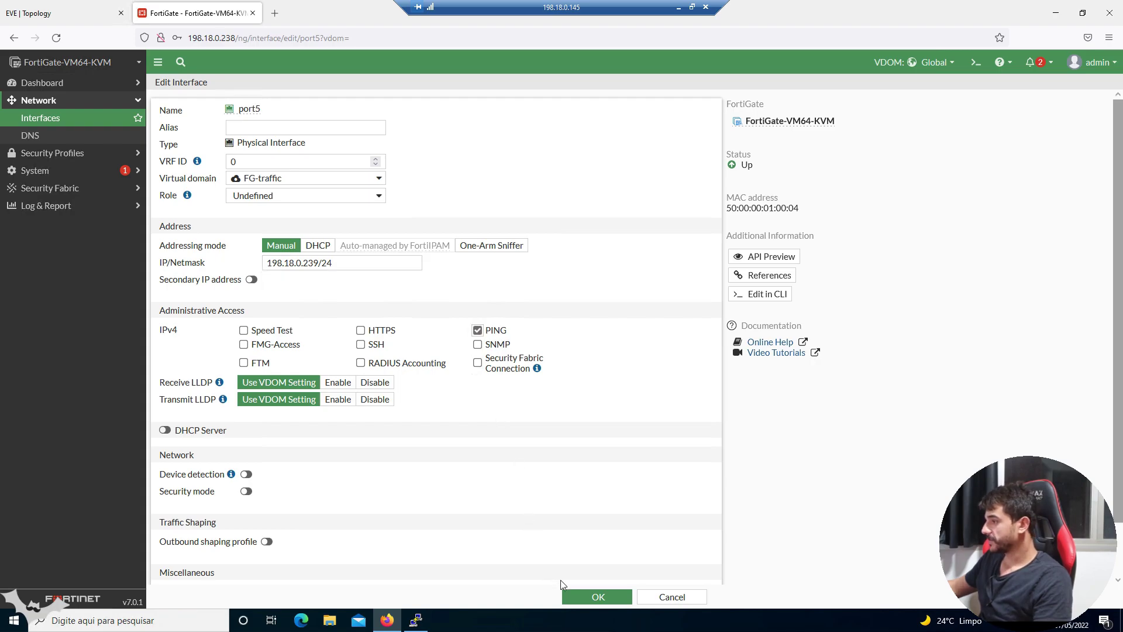
click(574, 592)
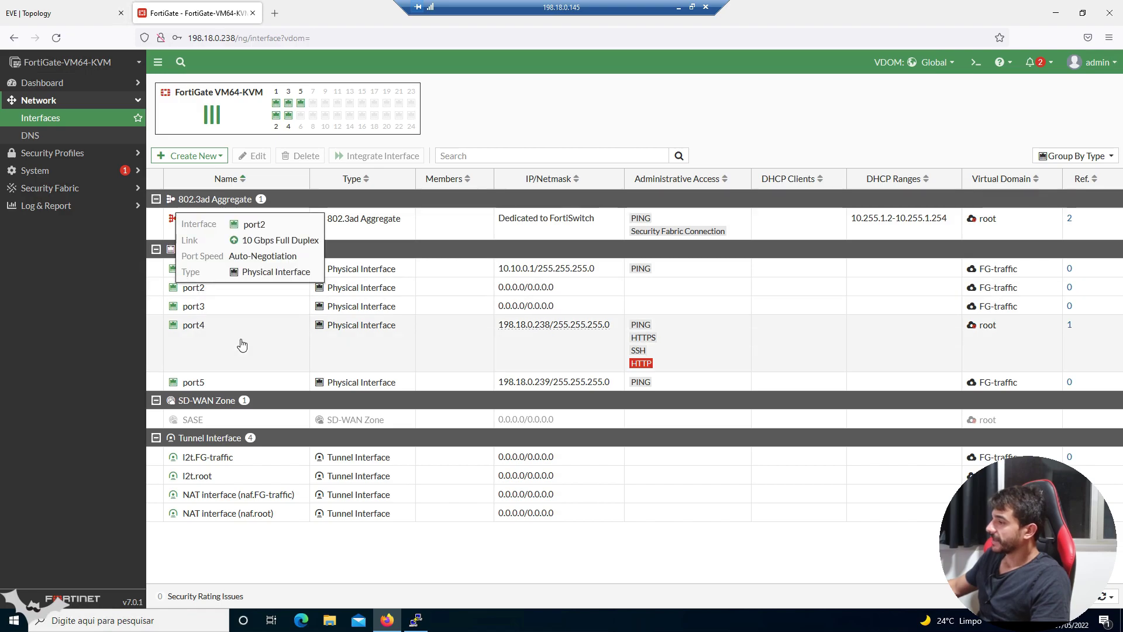
- Review port5, port1, port2 and port4 VDOM assignments, then open the VDOM list
click(256, 359)
click(255, 383)
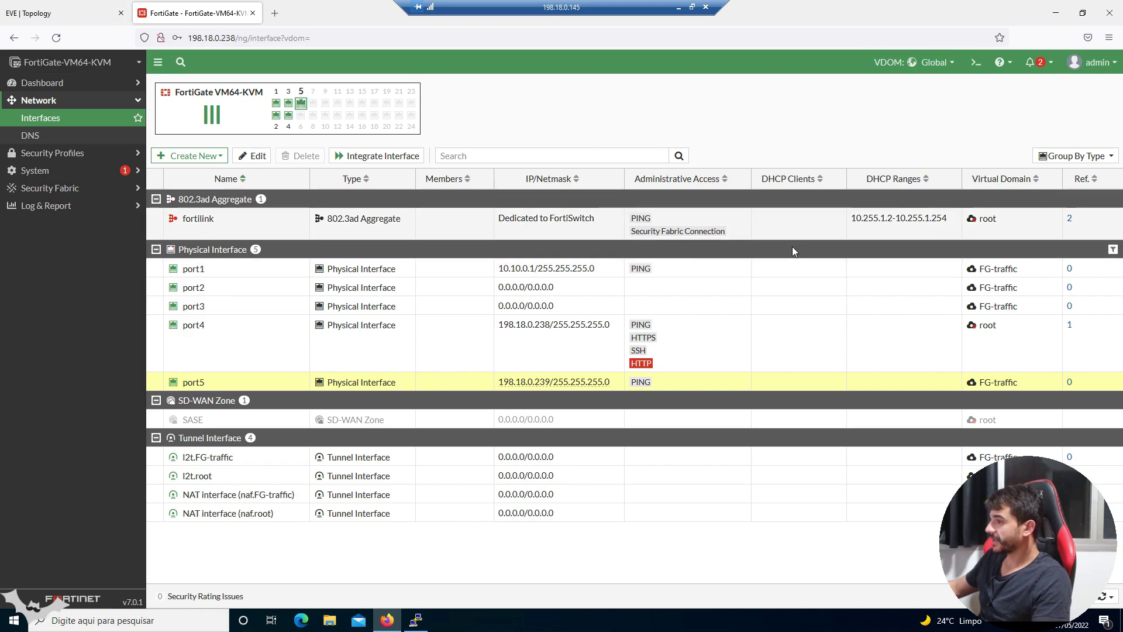
click(258, 274)
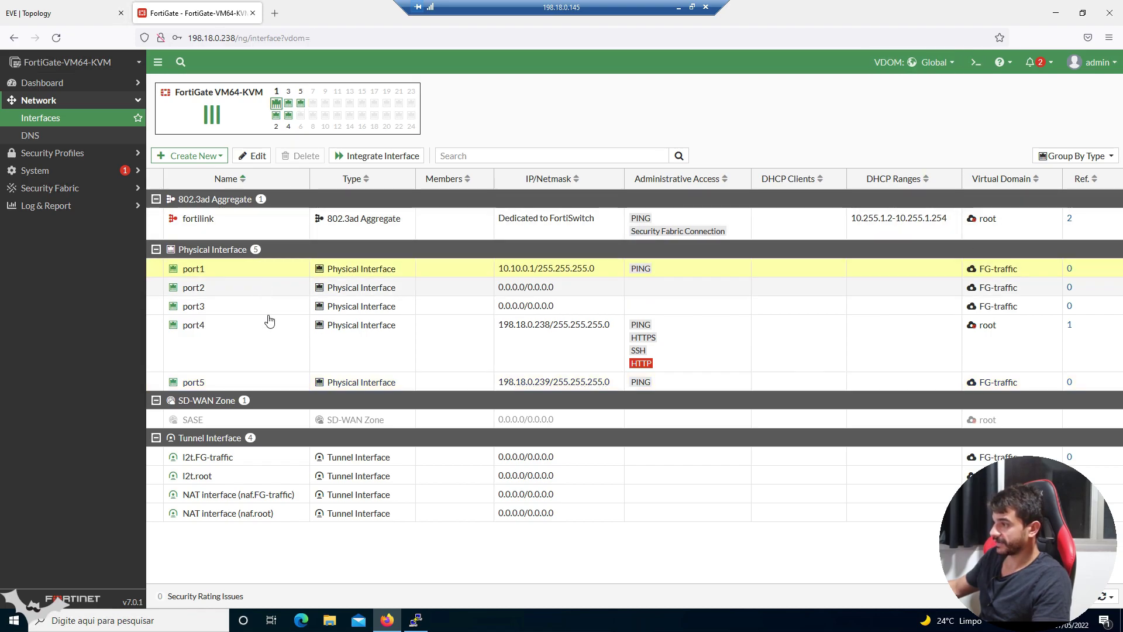
click(989, 287)
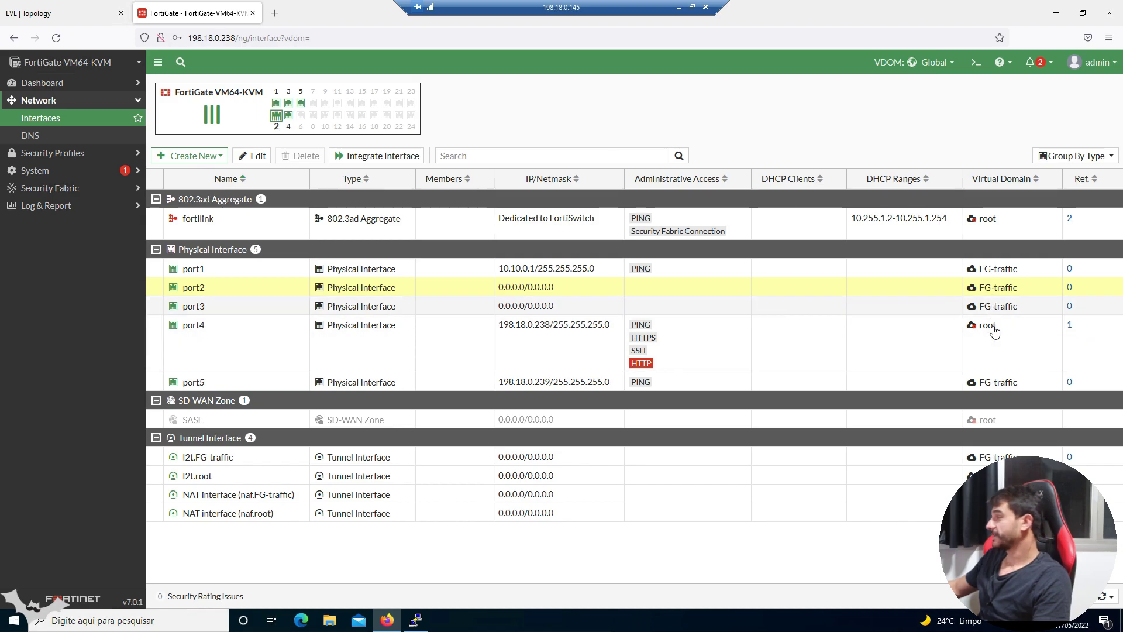
click(215, 365)
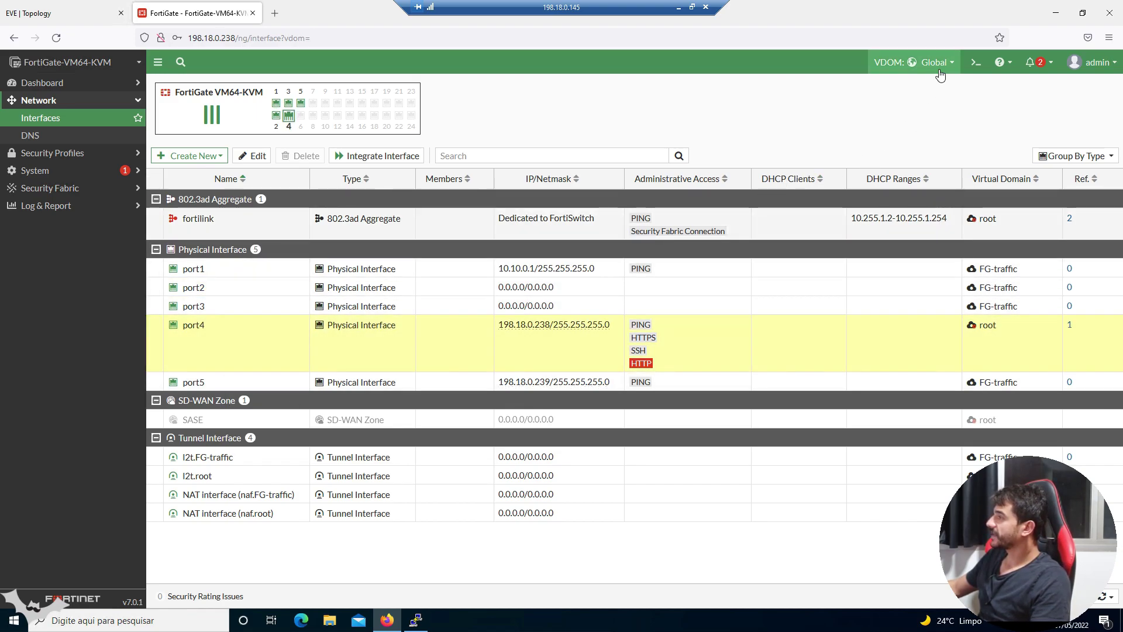
click(939, 65)
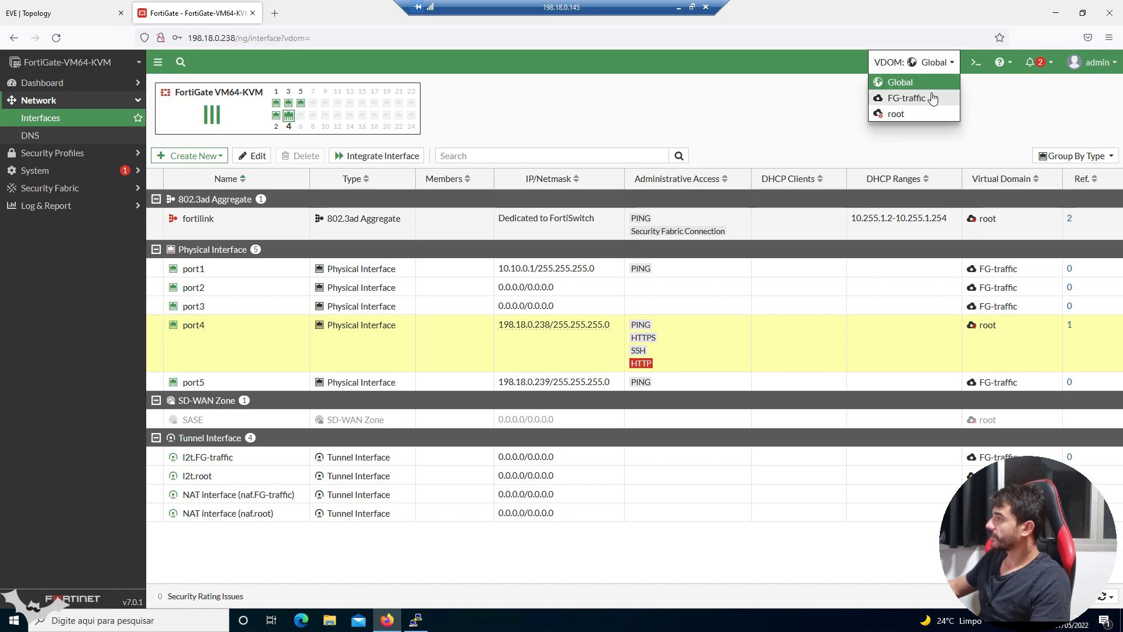
click(929, 100)
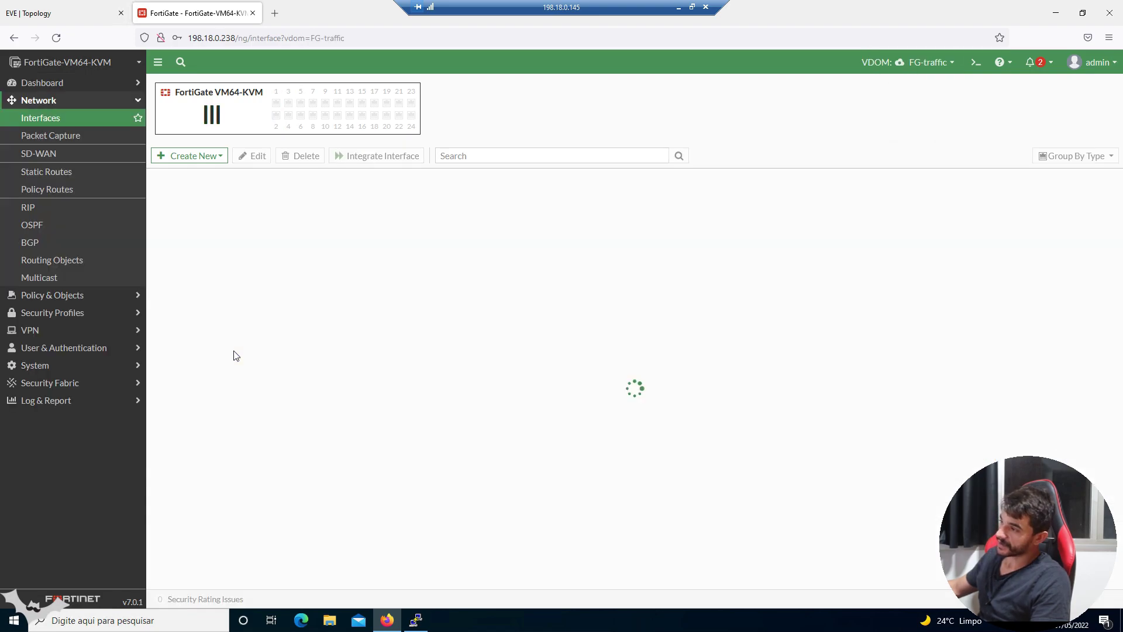
click(193, 219)
click(217, 239)
click(214, 258)
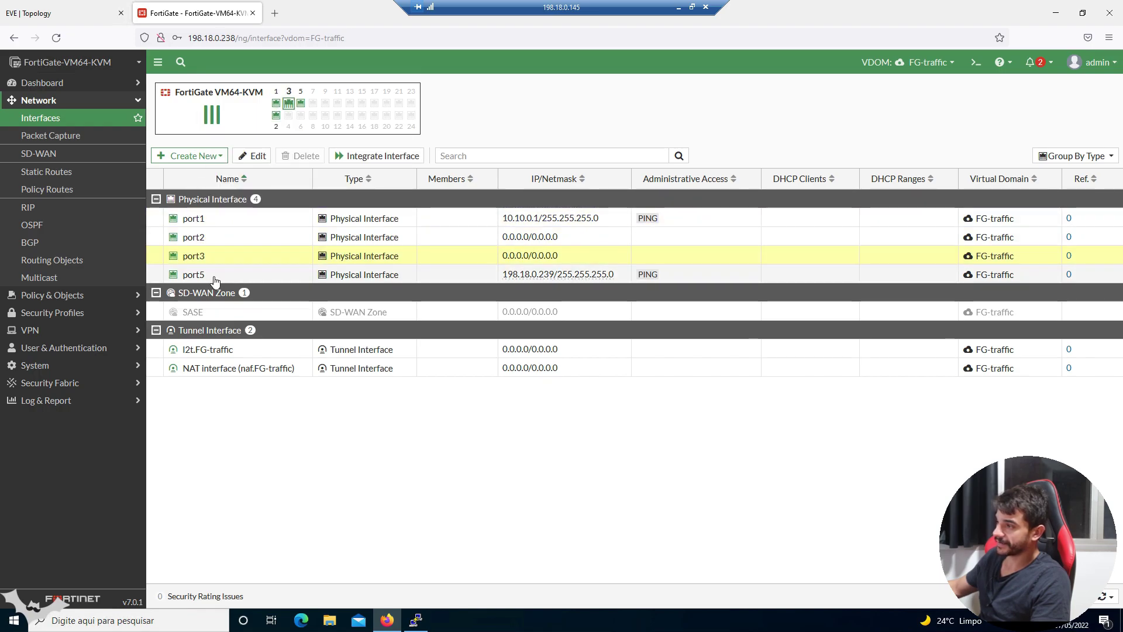
click(216, 276)
click(221, 261)
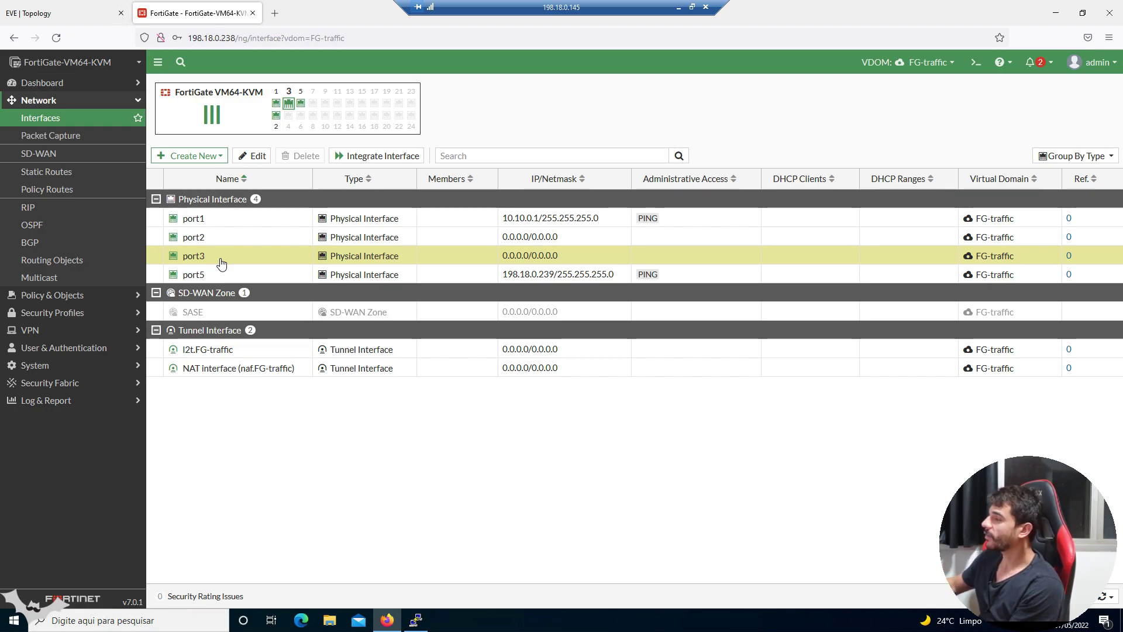
click(935, 63)
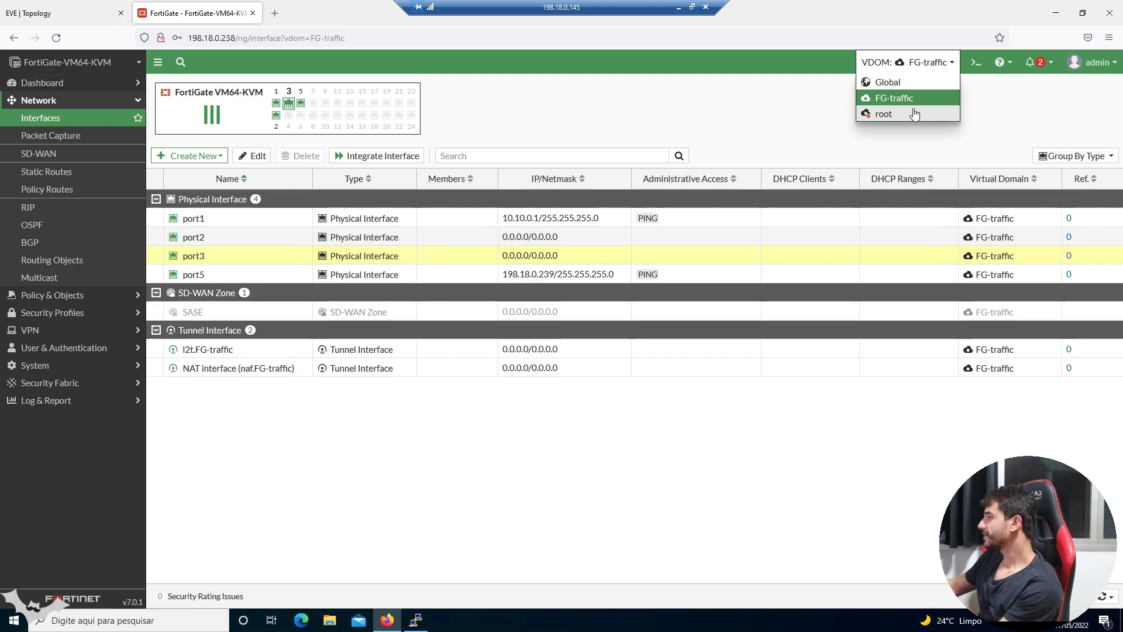
click(917, 114)
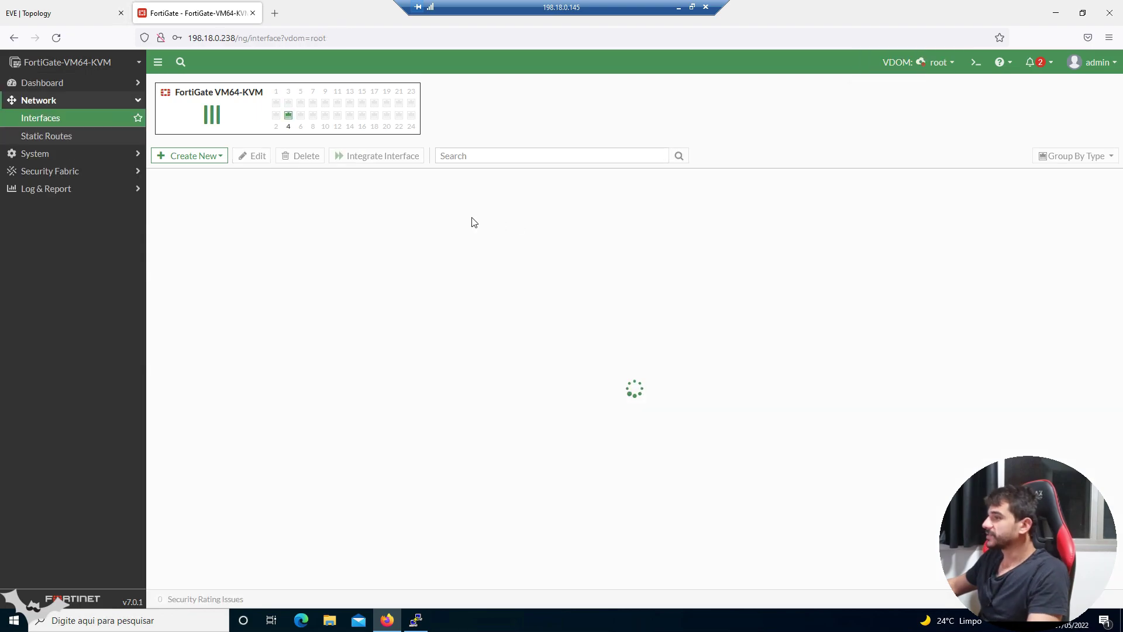
click(266, 281)
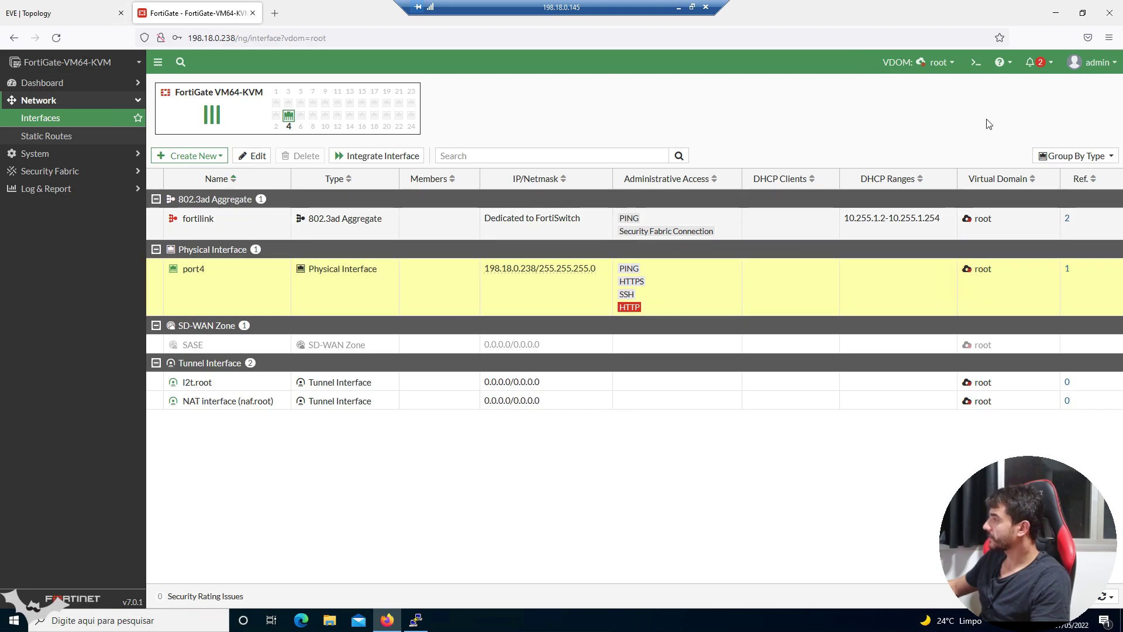
click(952, 62)
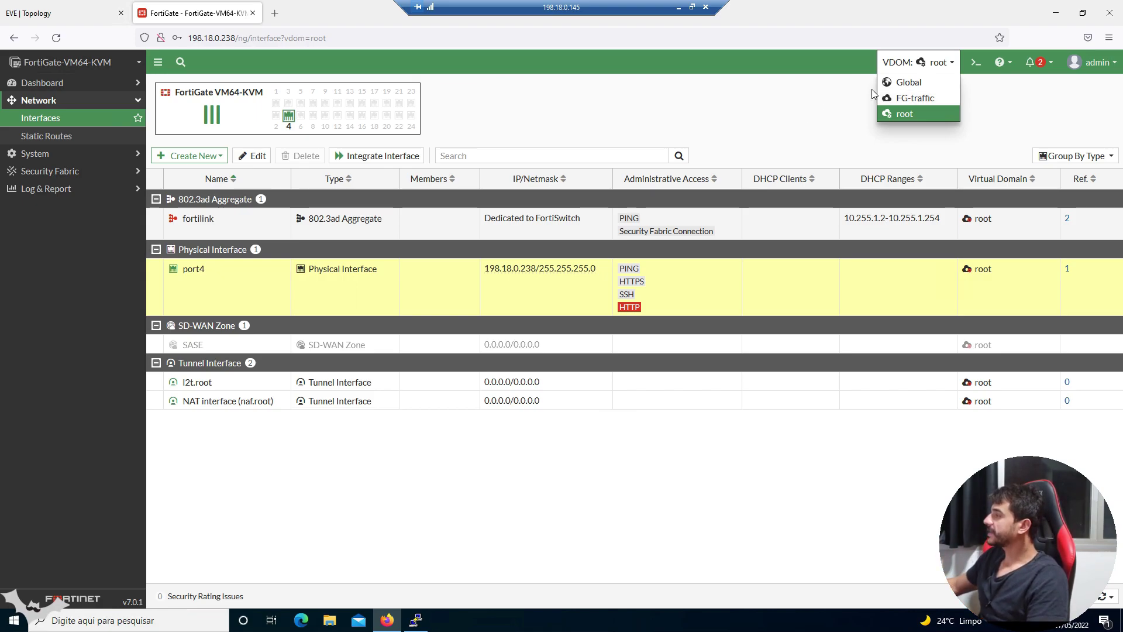
click(909, 83)
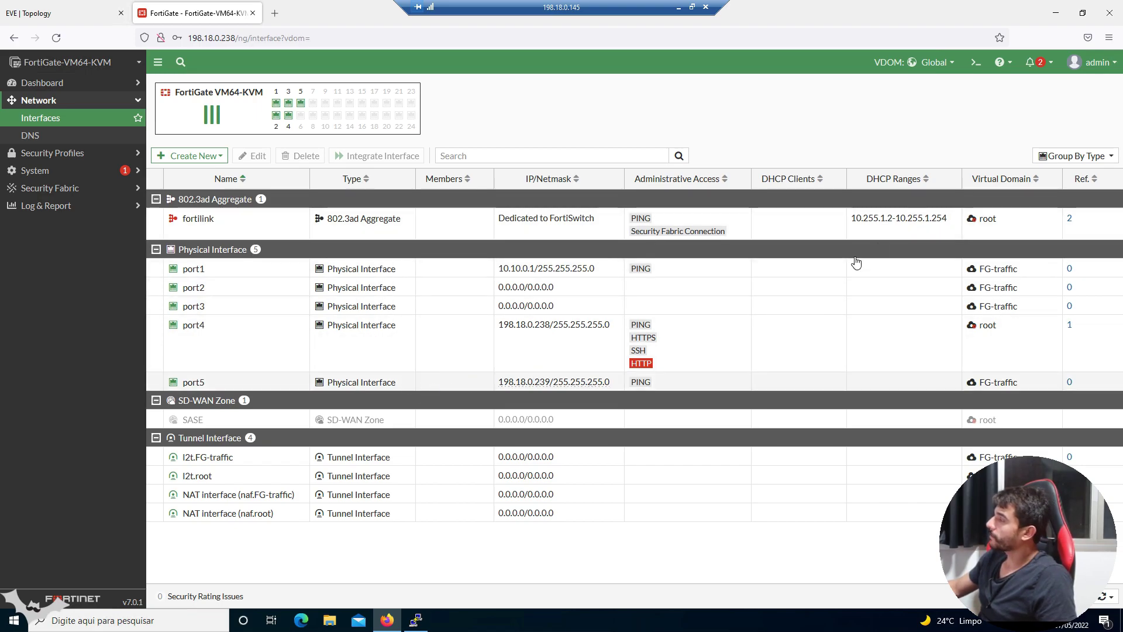
- Open and close the CLI console, open the VDOM list, and expand System settings
click(974, 63)
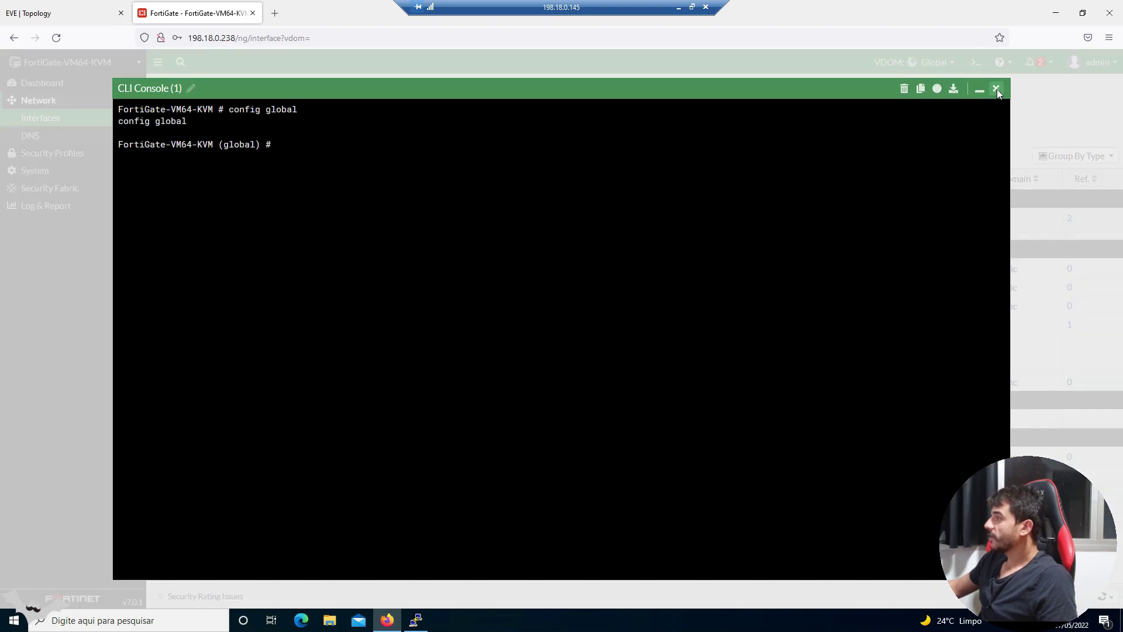
click(997, 89)
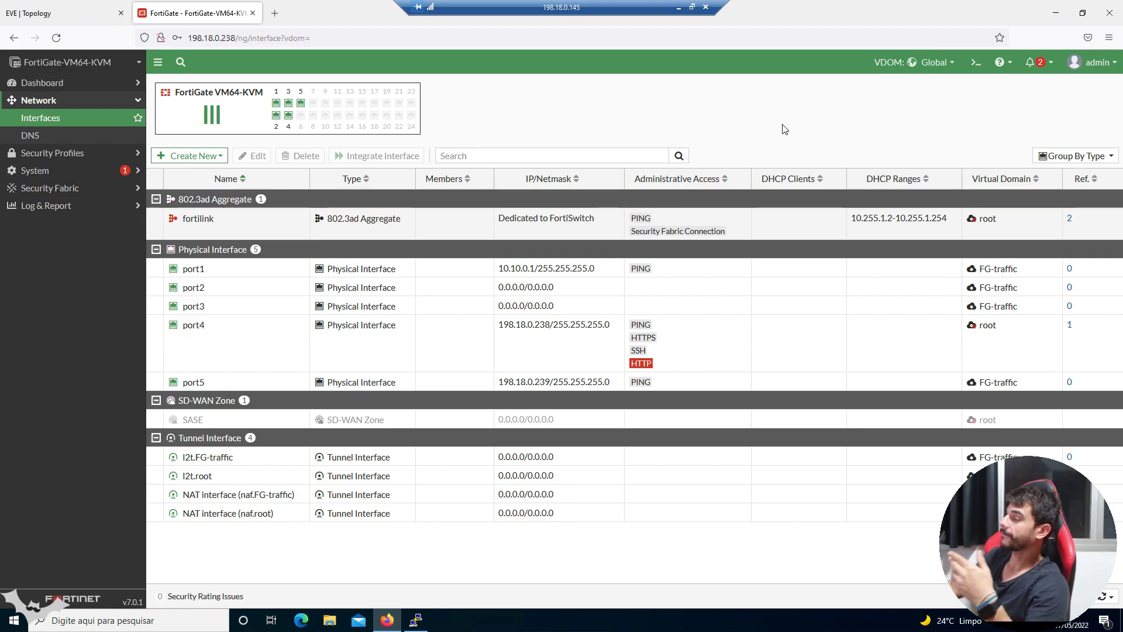
click(947, 62)
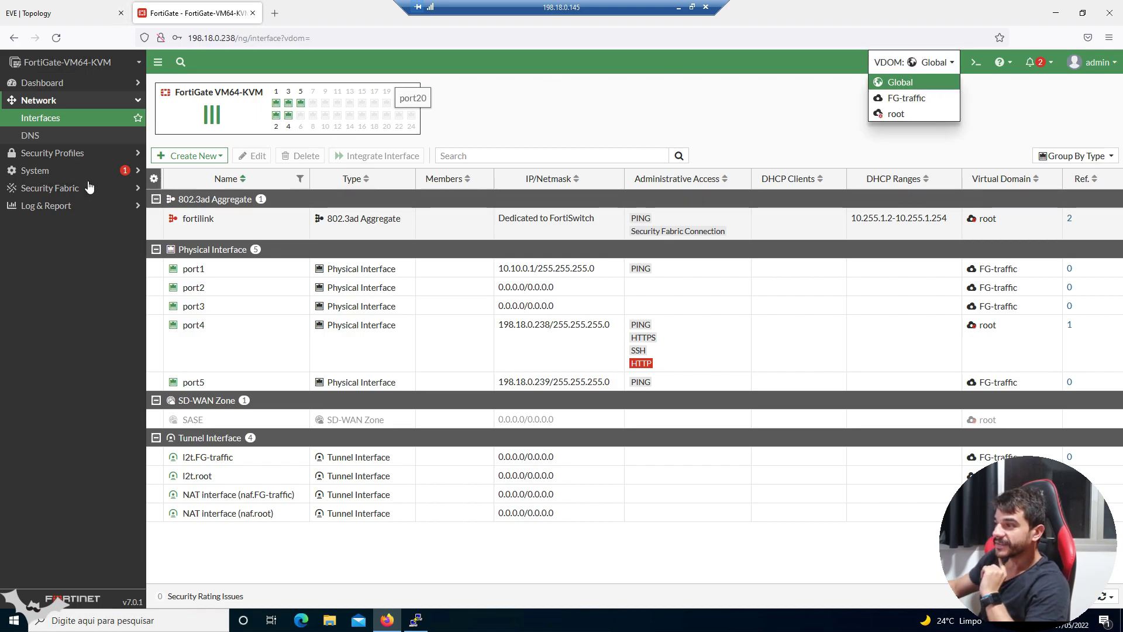
click(64, 170)
- Create a new administrator named 'teste' and set and confirm its password
click(64, 188)
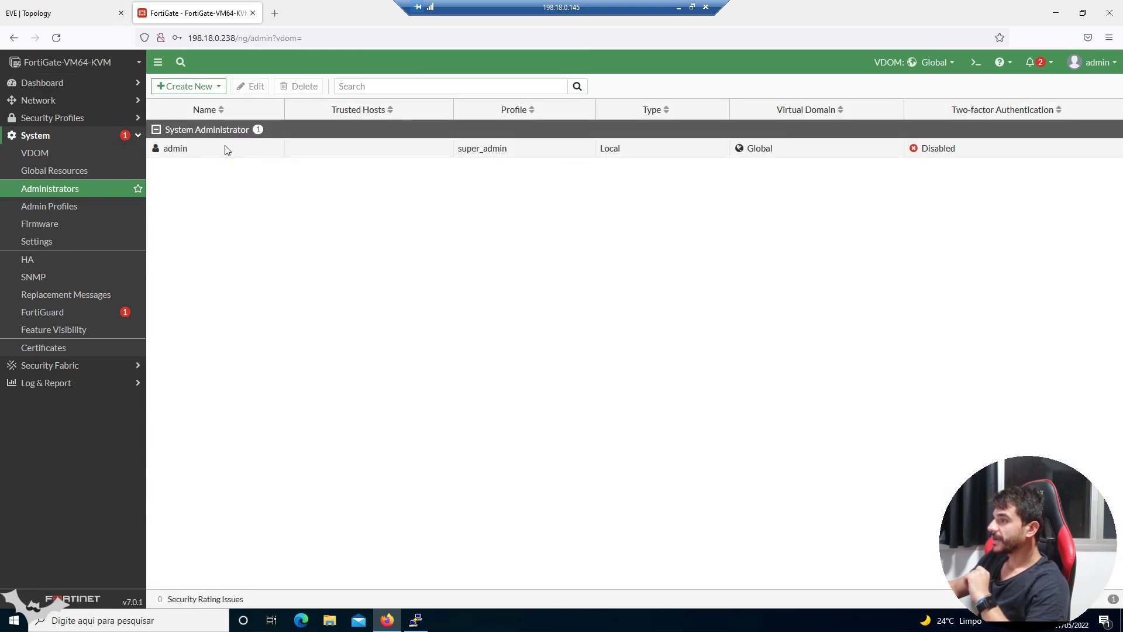
click(207, 87)
click(185, 100)
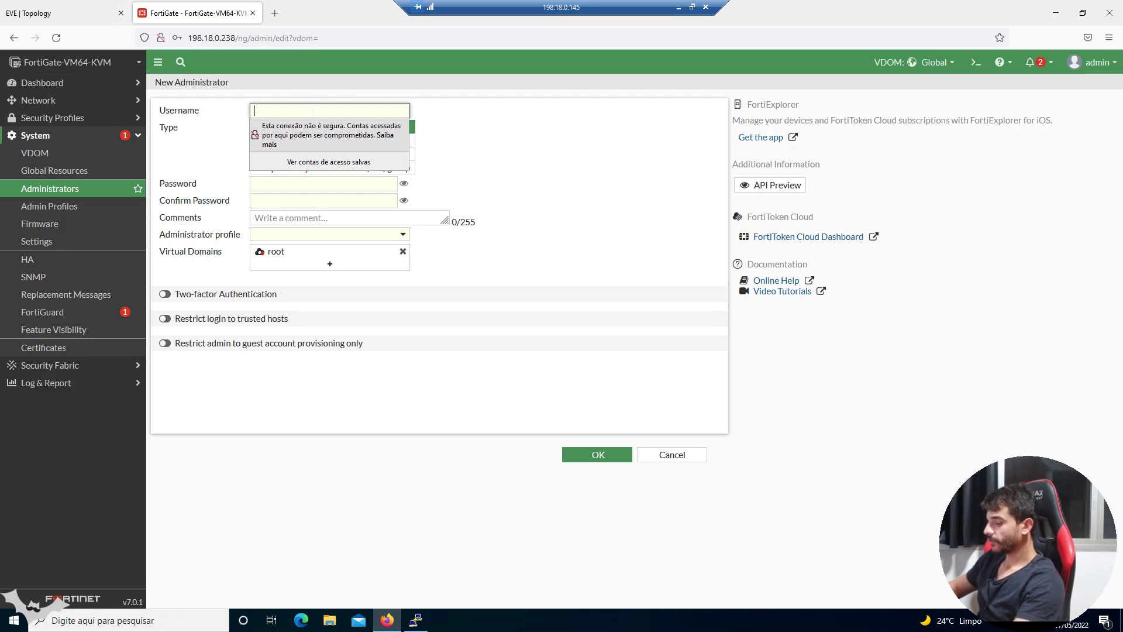
text(teste)
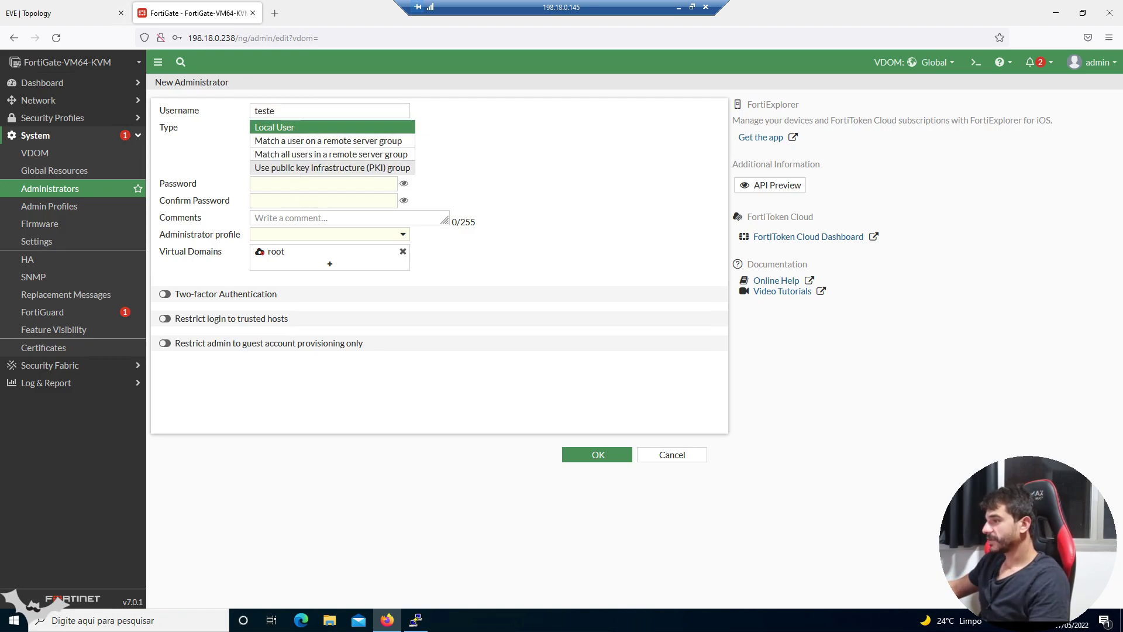
click(304, 184)
text(12345)
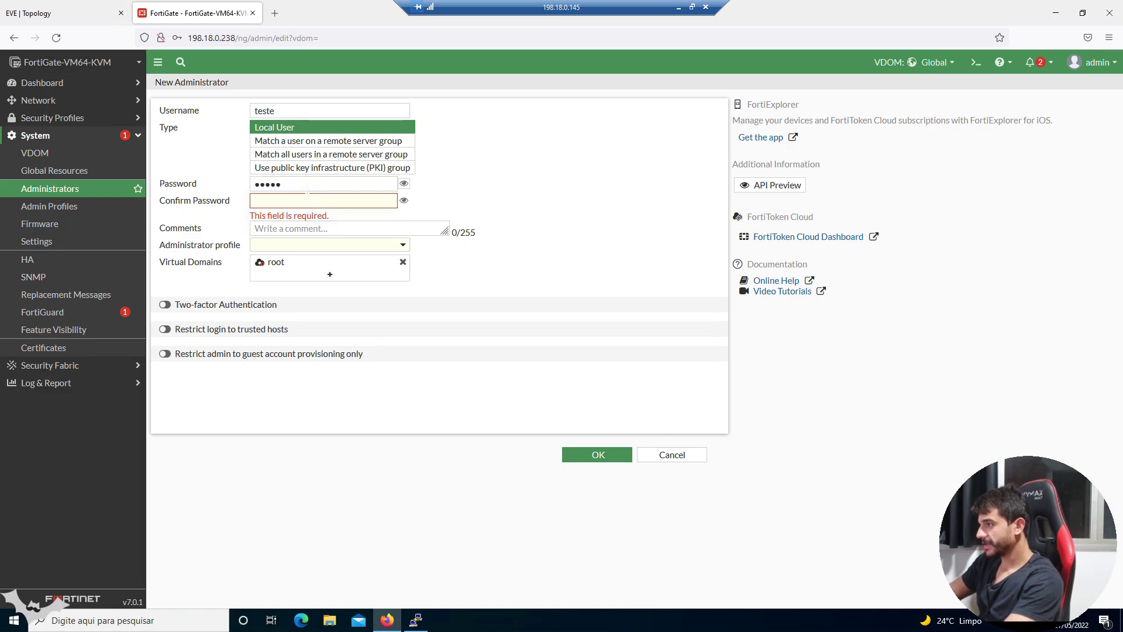
click(323, 200)
text(12345)
key(Tab)
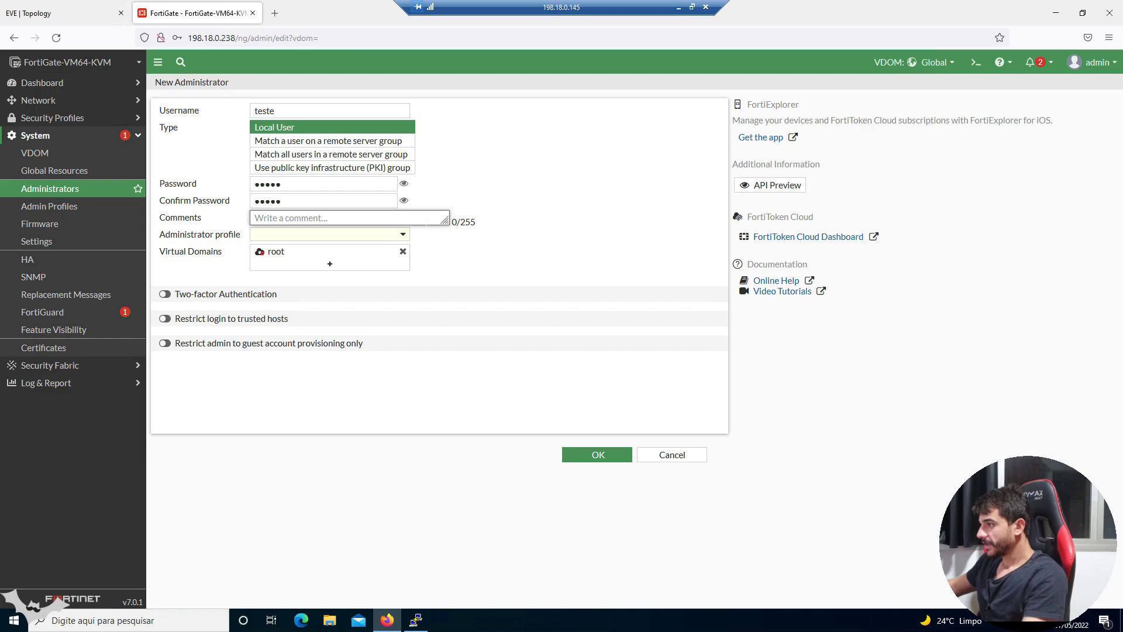
- Restrict the account to FG-traffic instead of root, give it prof_admin, and save
click(343, 267)
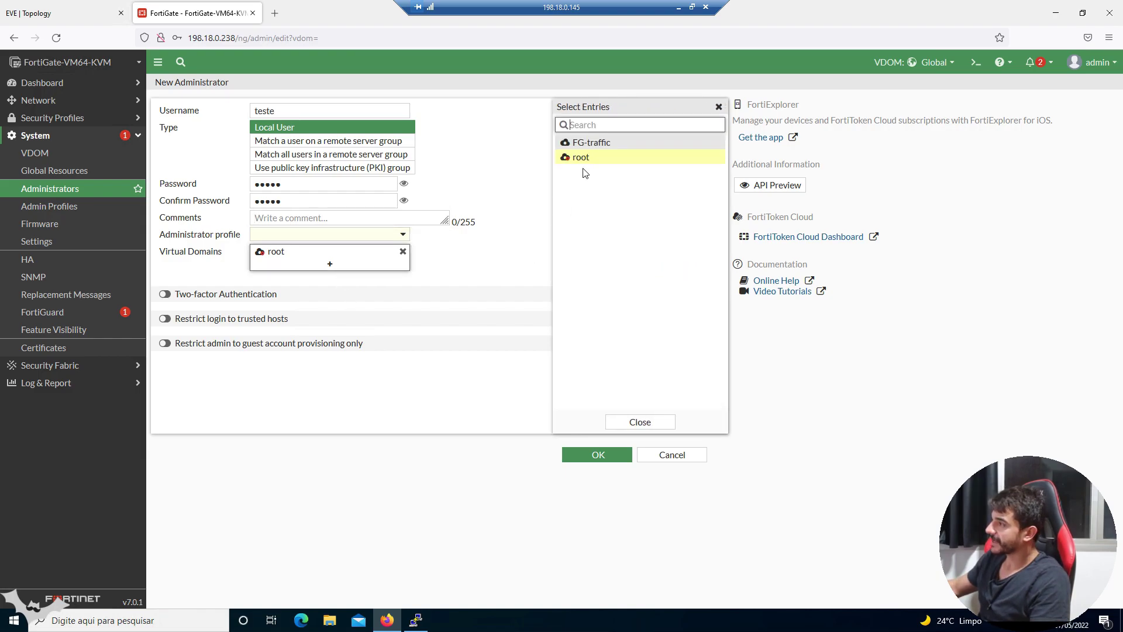
click(593, 143)
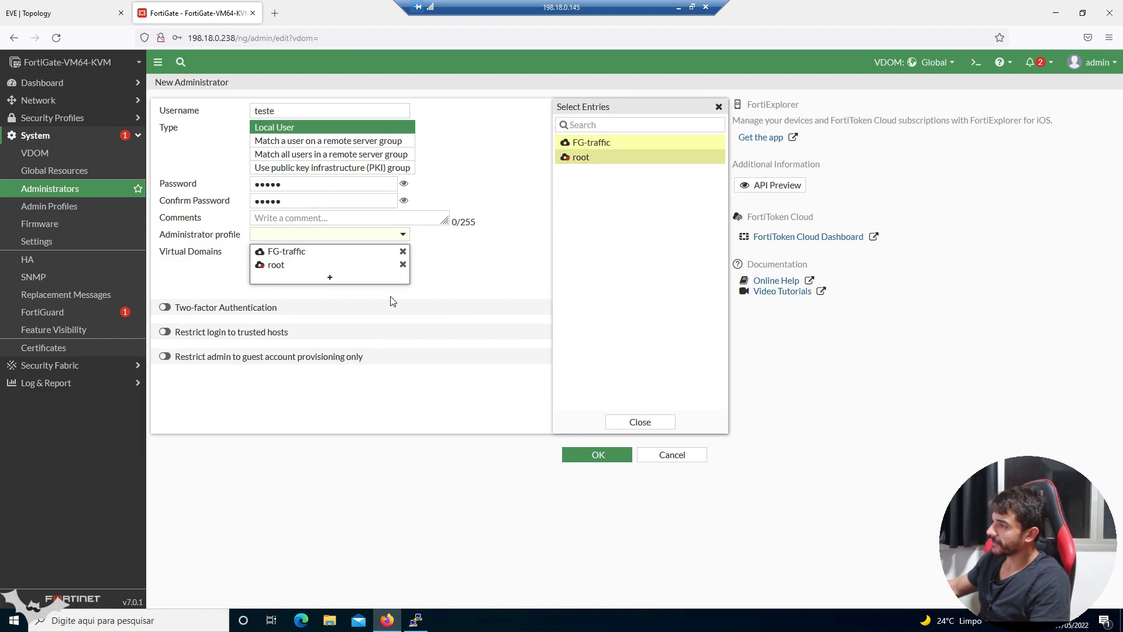
click(403, 266)
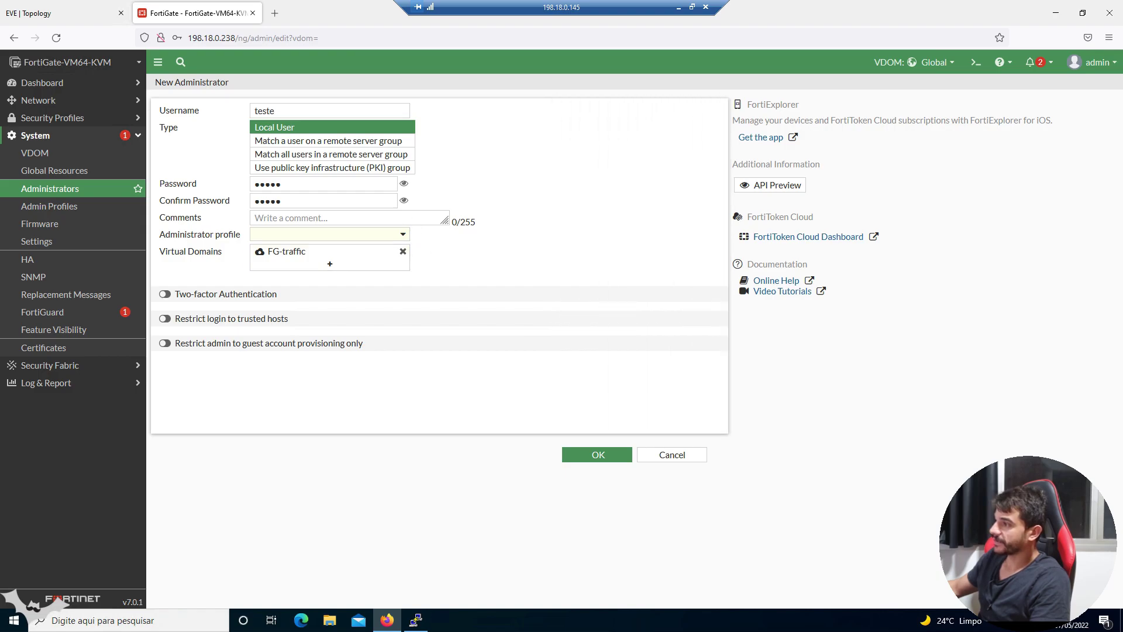
click(403, 234)
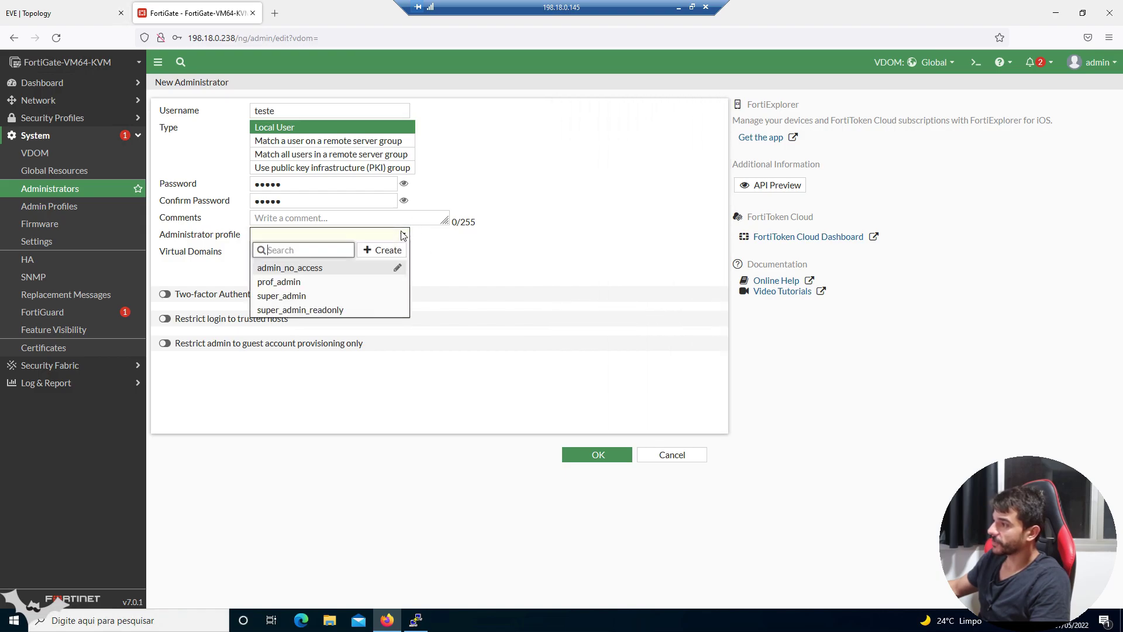
click(373, 286)
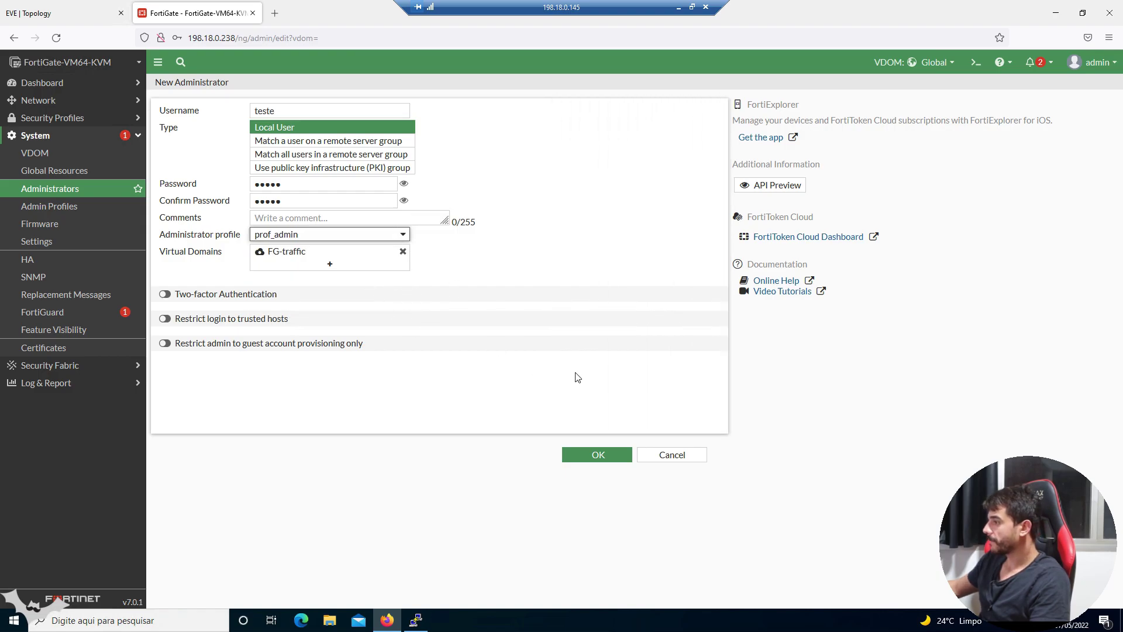
click(603, 456)
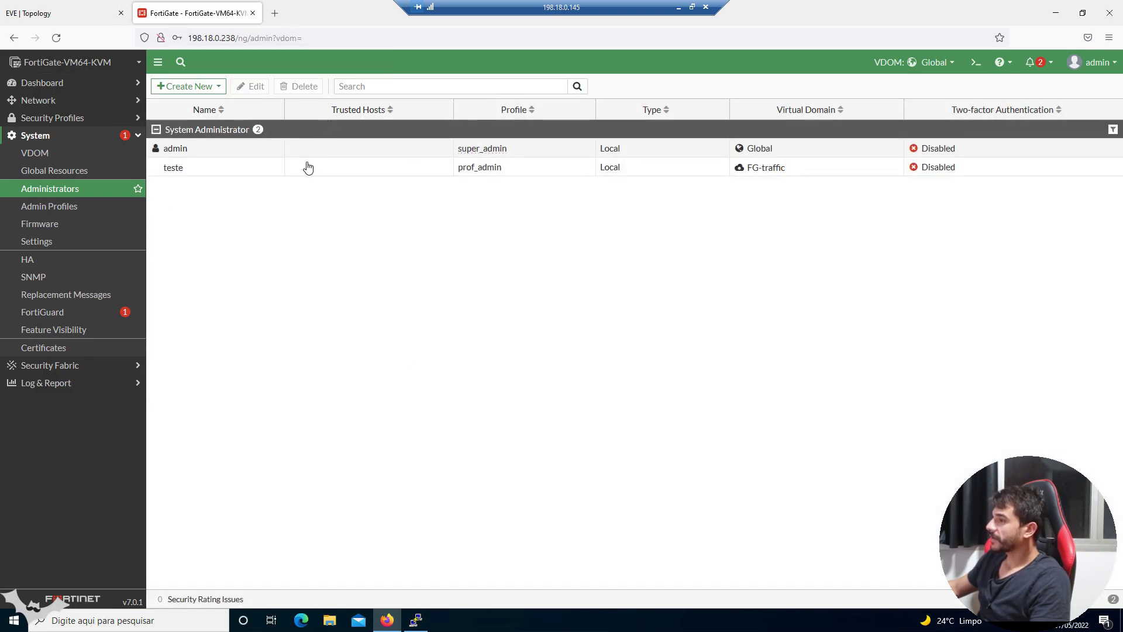
- Enable HTTPS and SSH on port5 alongside PING, save, and bring the FW console forward
click(62, 101)
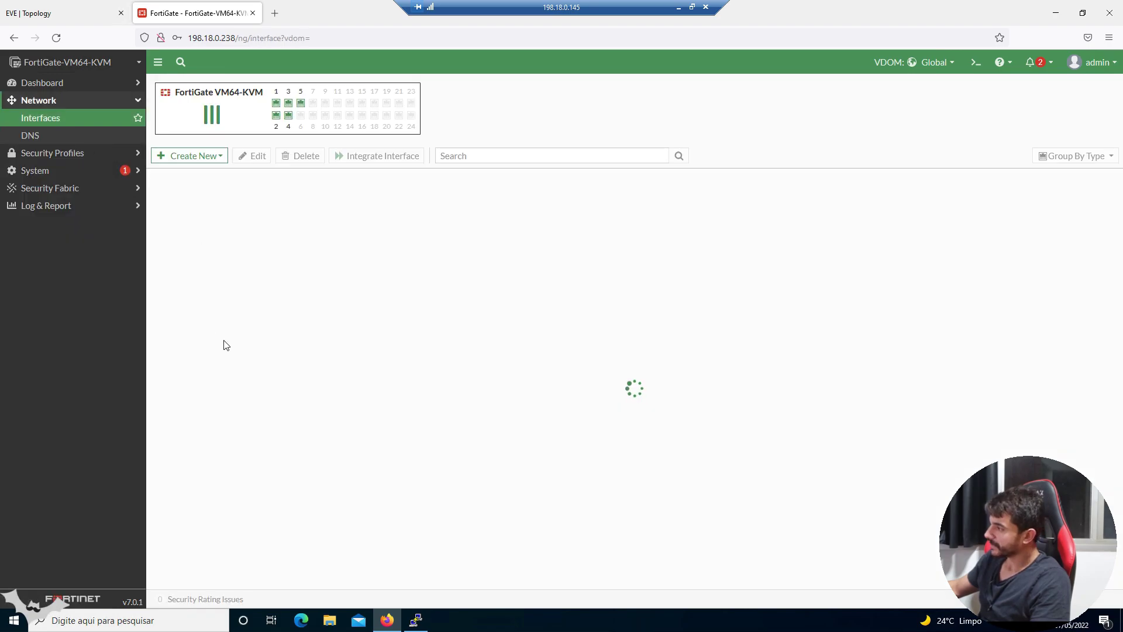
click(283, 383)
click(253, 156)
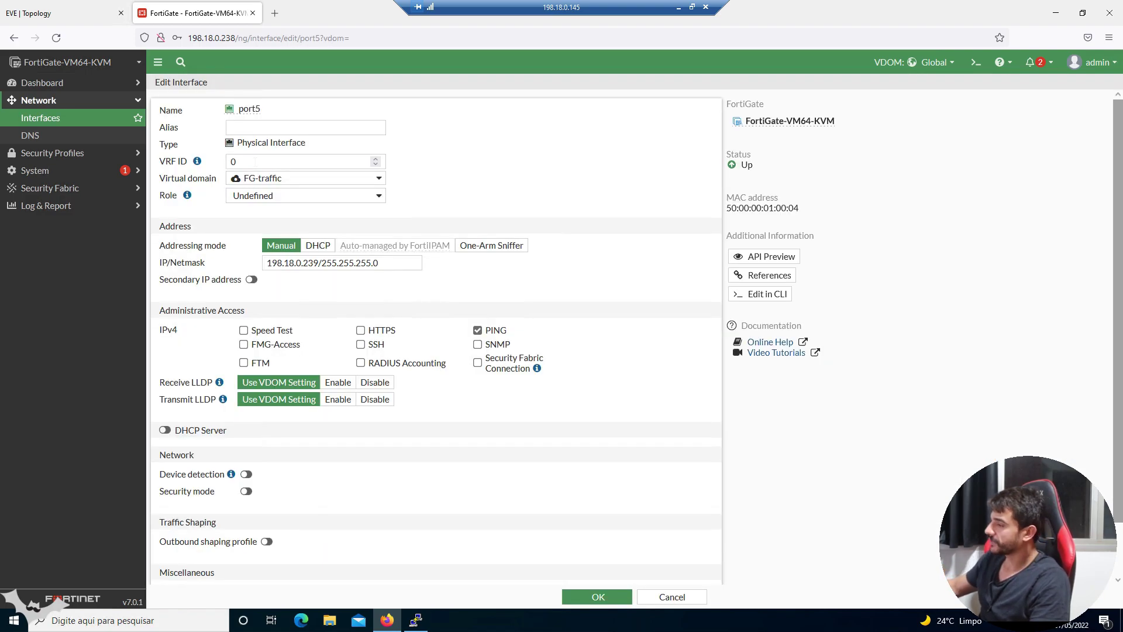
click(361, 330)
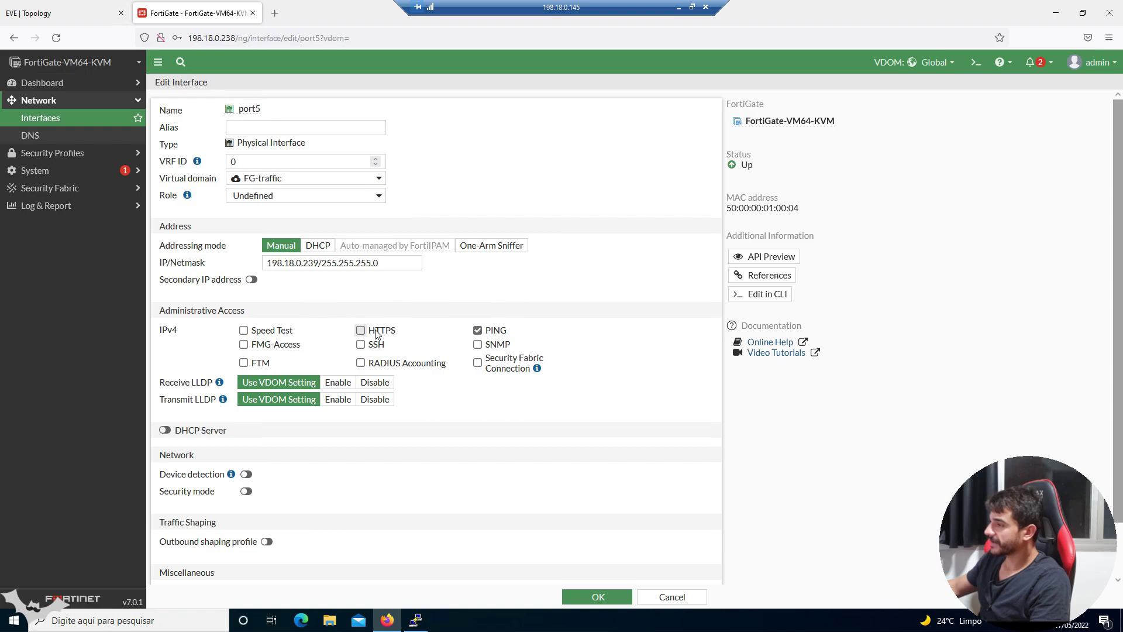
click(360, 344)
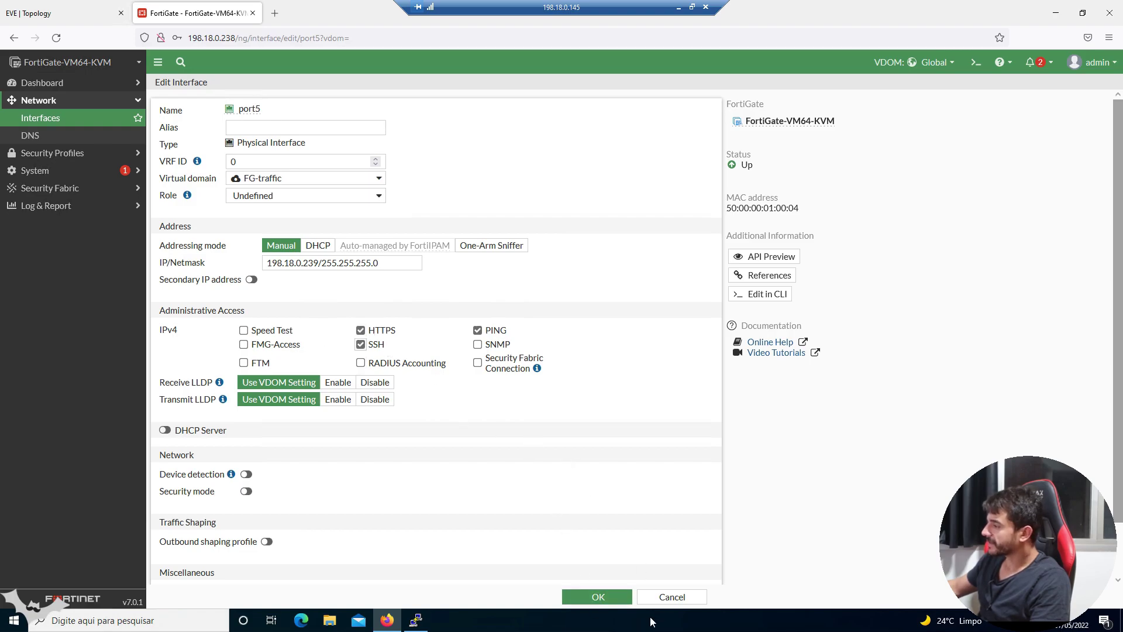
click(598, 596)
click(424, 617)
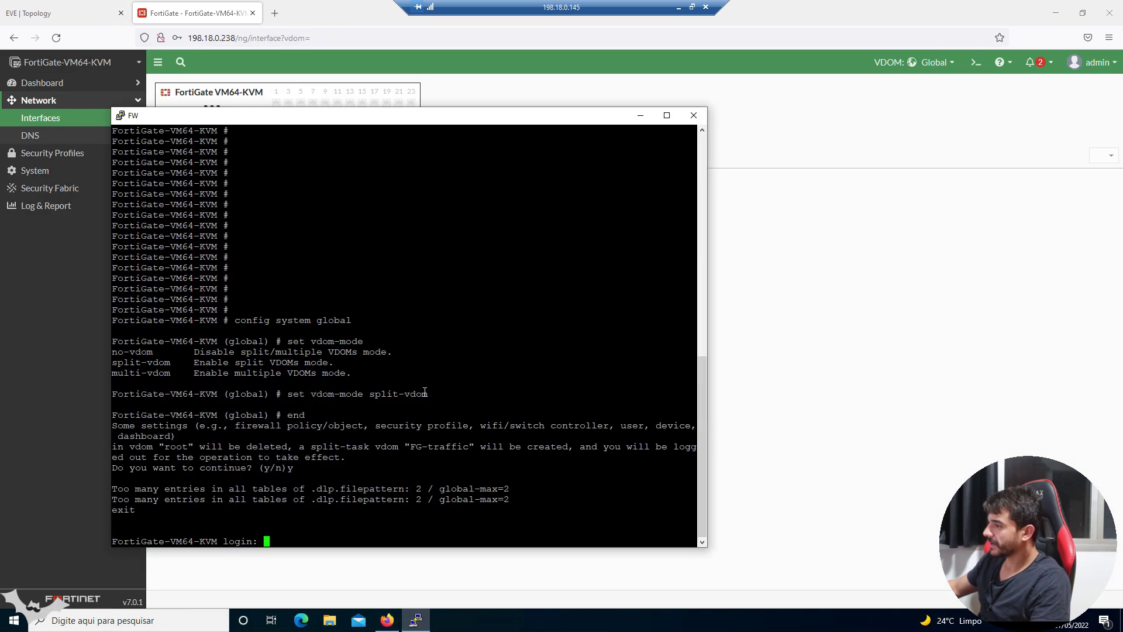
- Explore the config help options and enter VDOM configuration with 'config vdom'
click(416, 619)
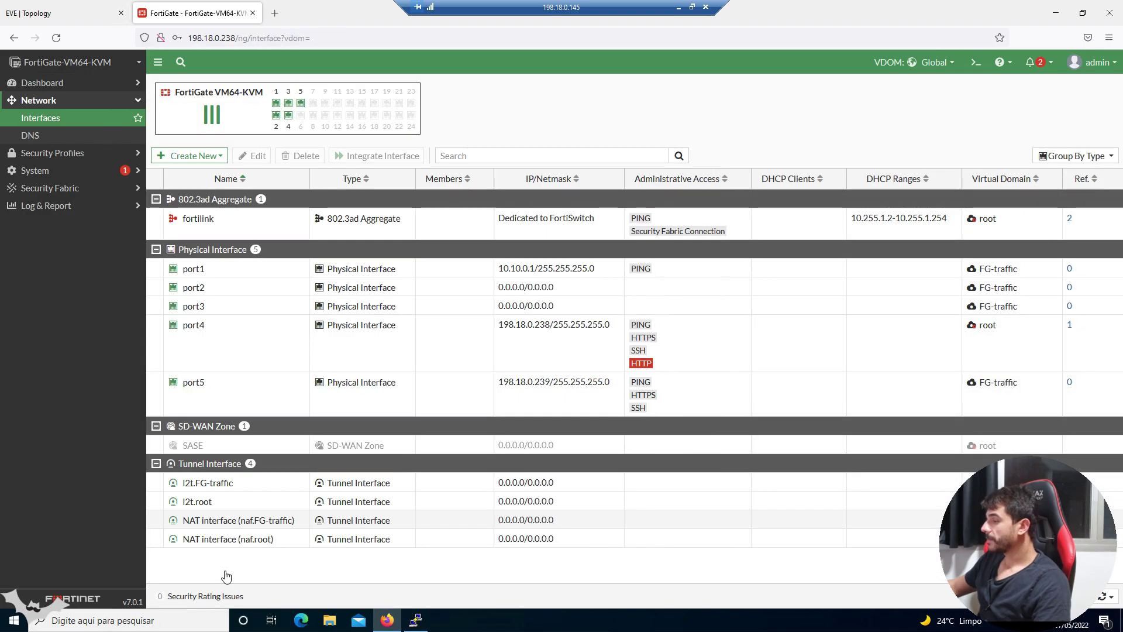
click(668, 370)
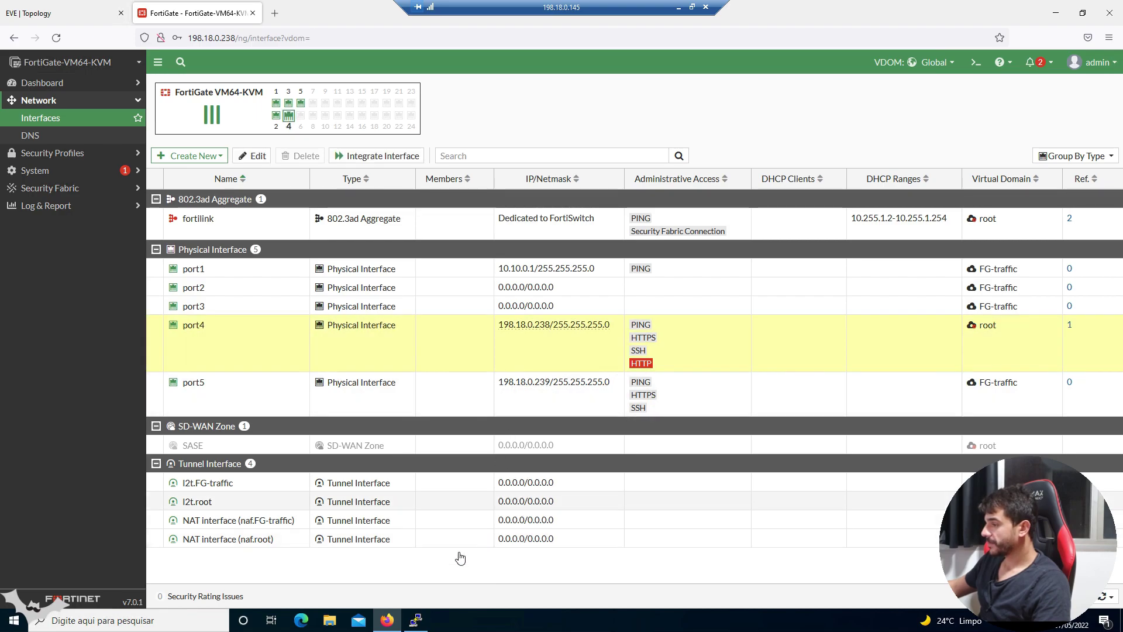
click(416, 619)
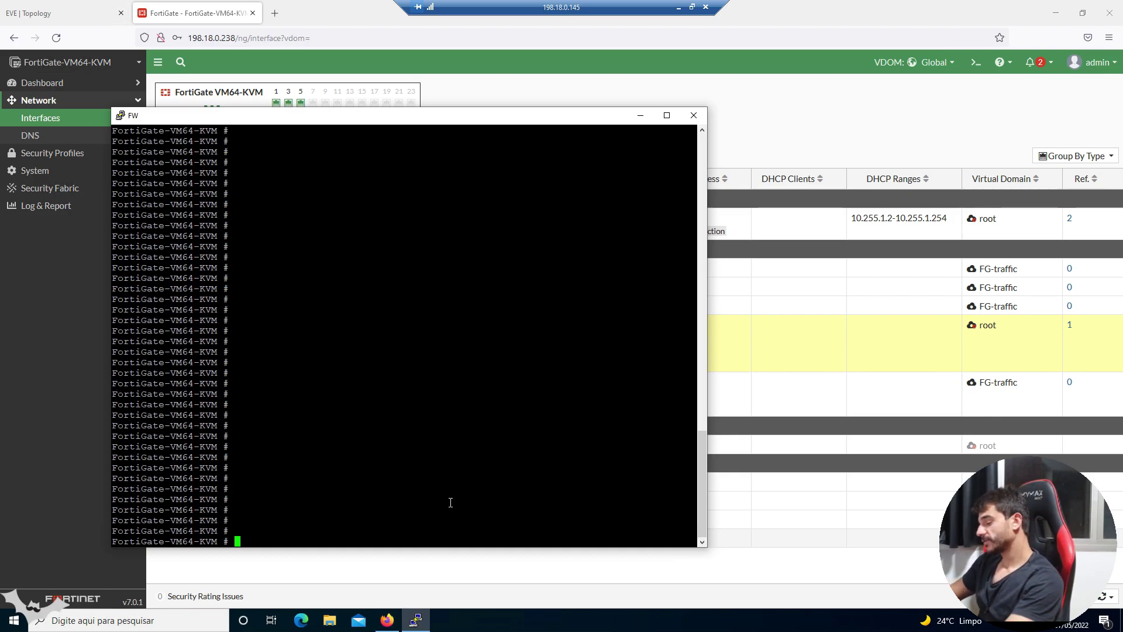
text(config)
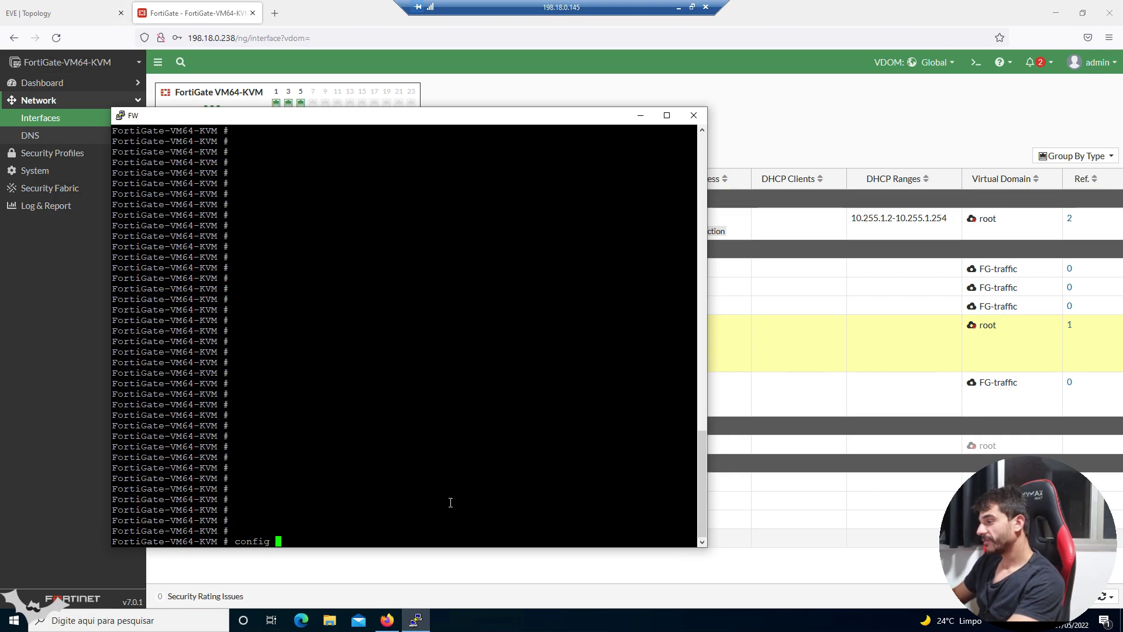
key(question)
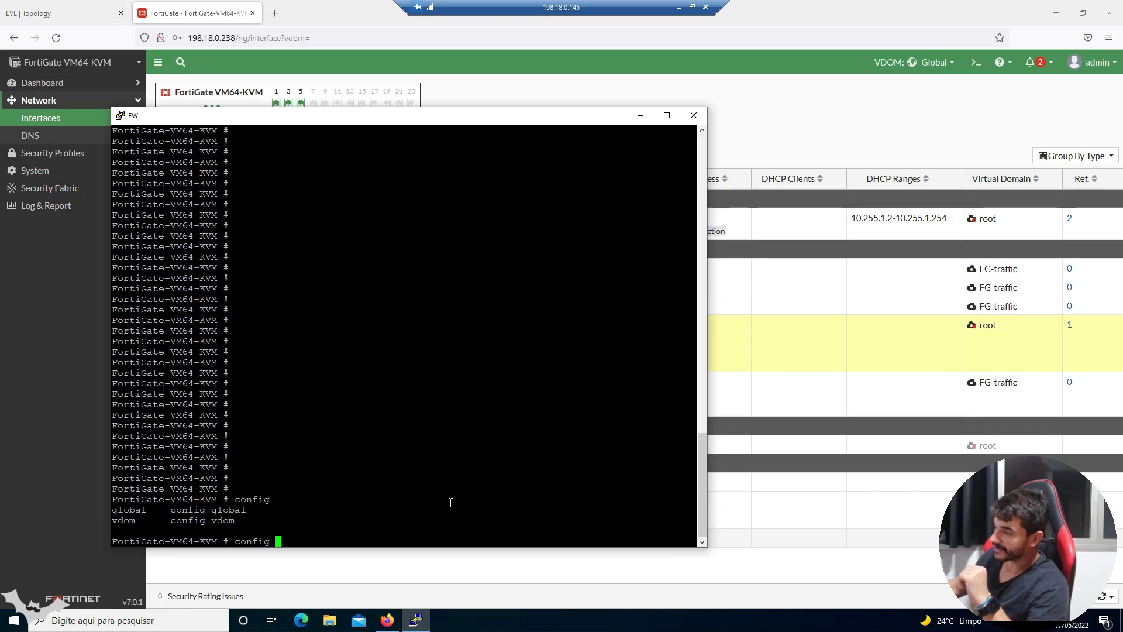
double_click(125, 510)
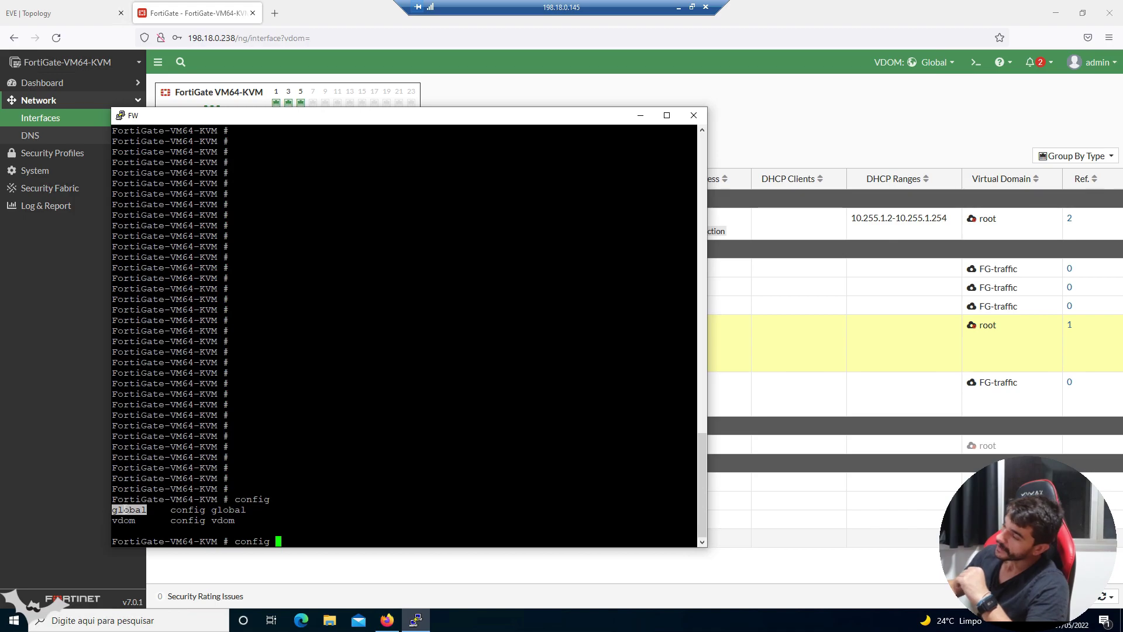
double_click(124, 520)
text(vdom)
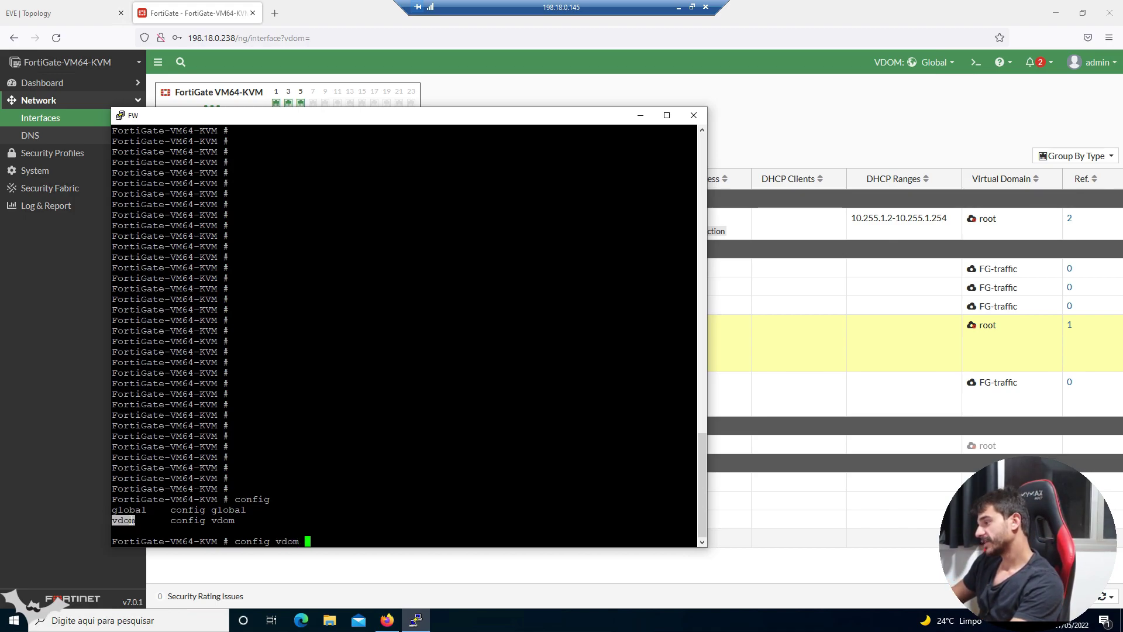
key(question)
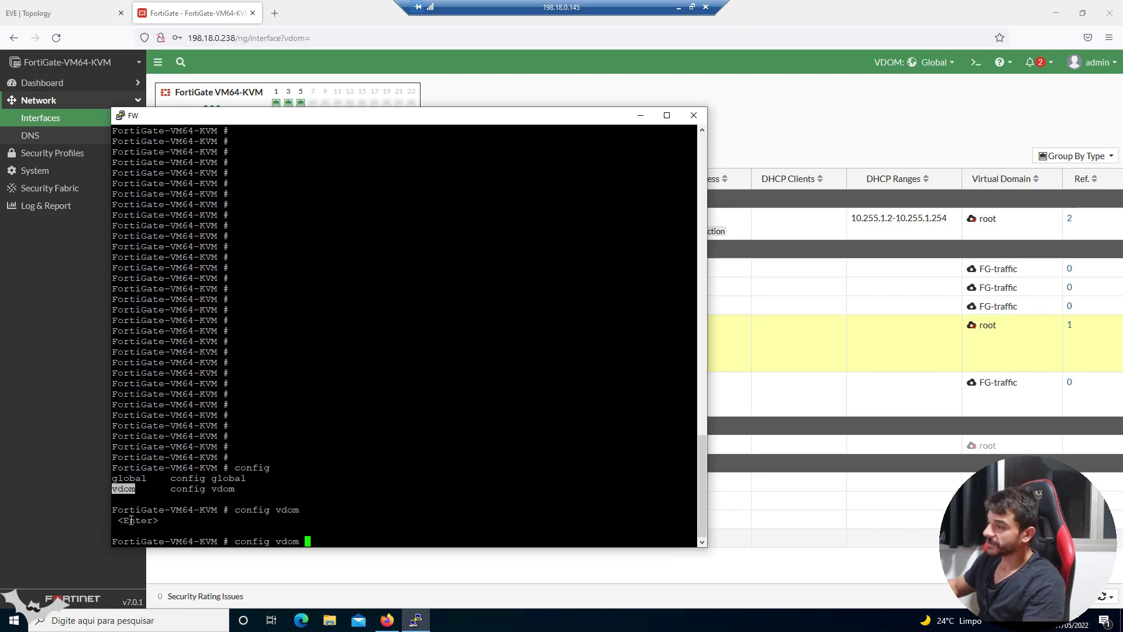
double_click(131, 520)
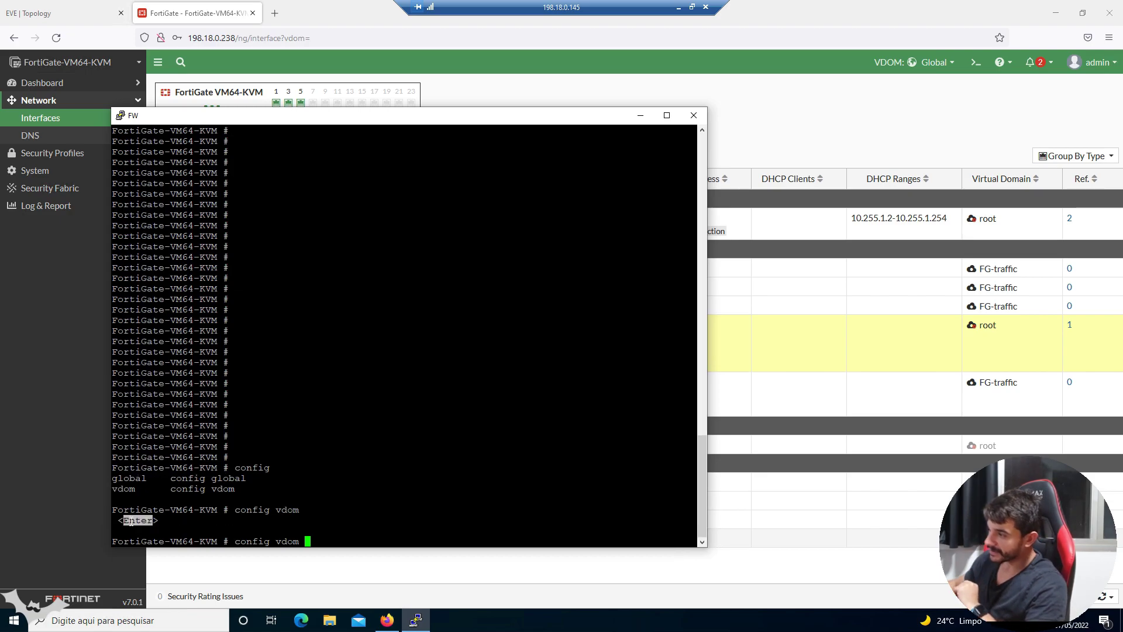
key(Return)
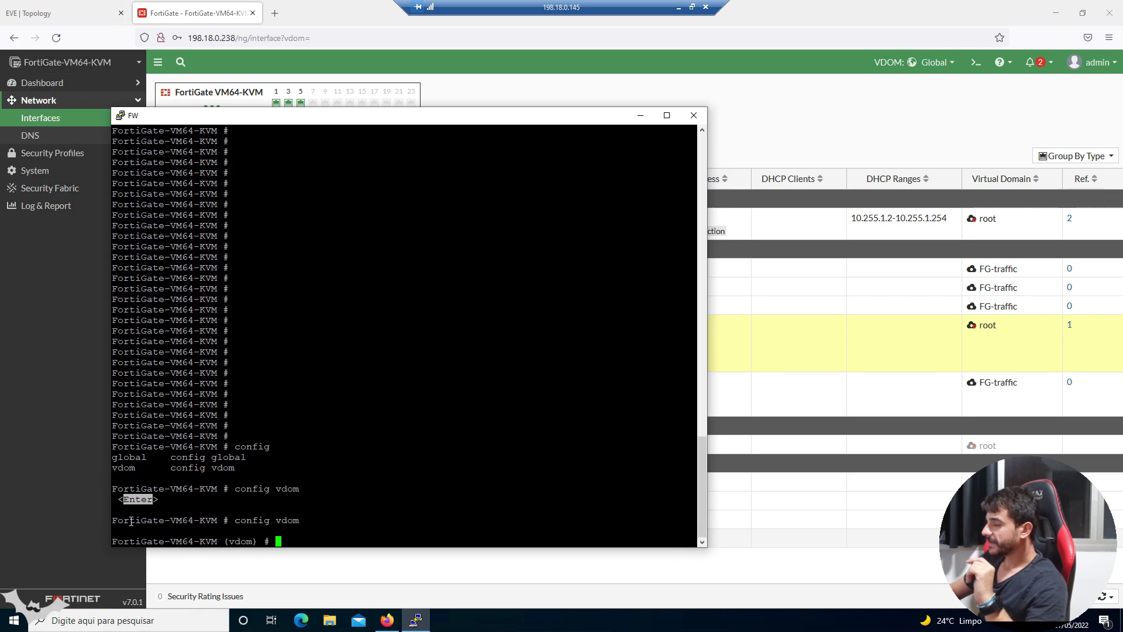
- List the vdom-mode commands and enter the FG-traffic VDOM with 'edit FG-traffic'
key(question)
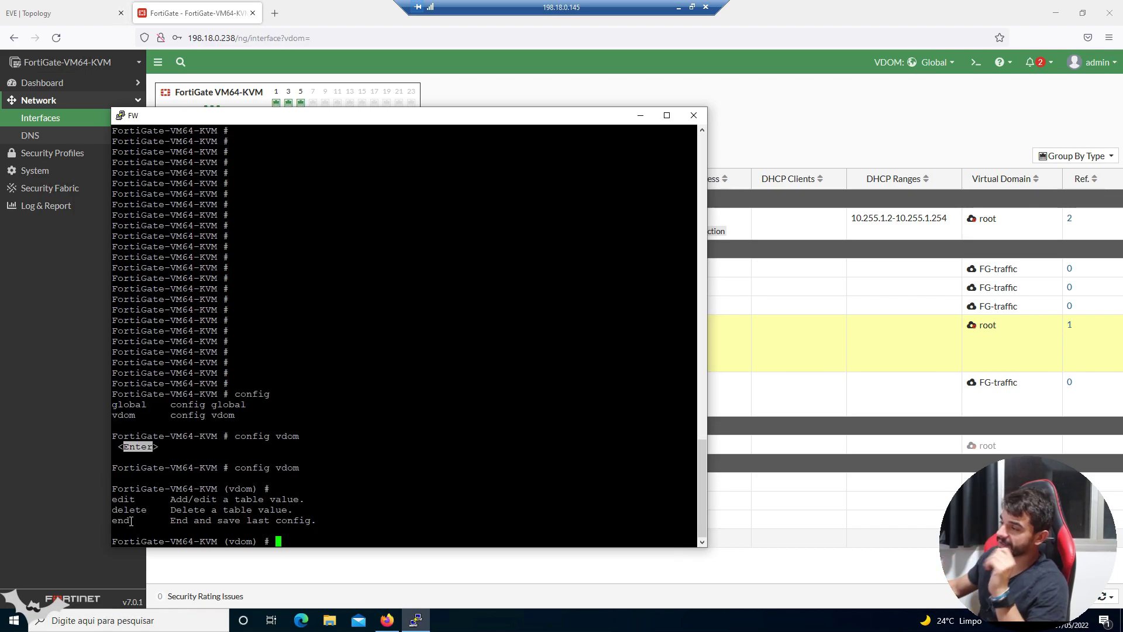
click(131, 521)
double_click(133, 508)
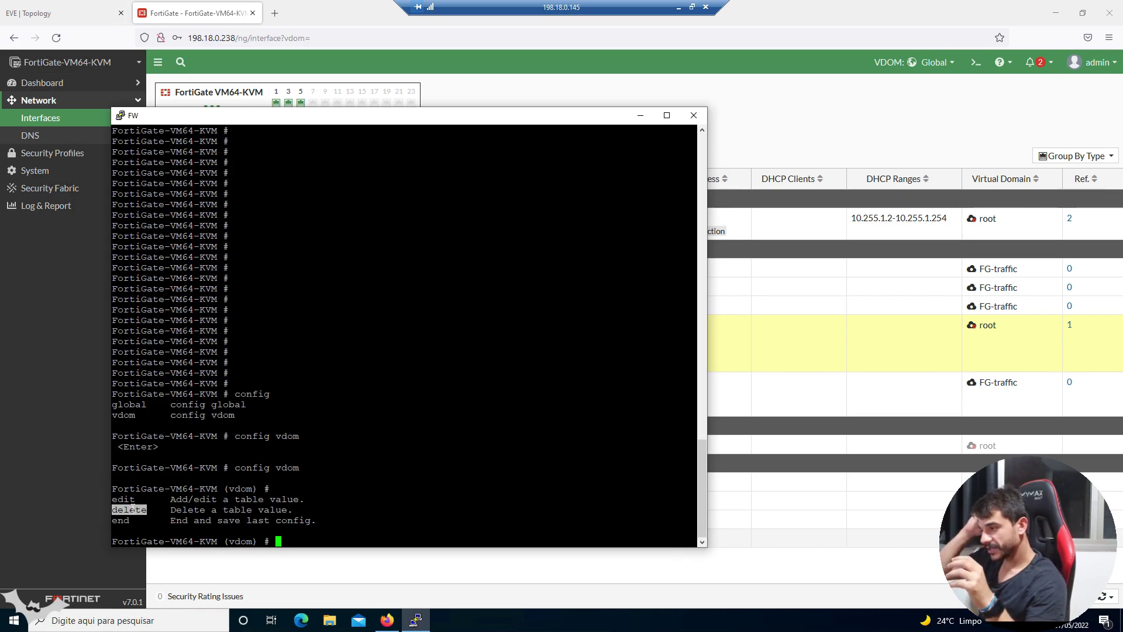
click(404, 478)
text(edit)
key(question)
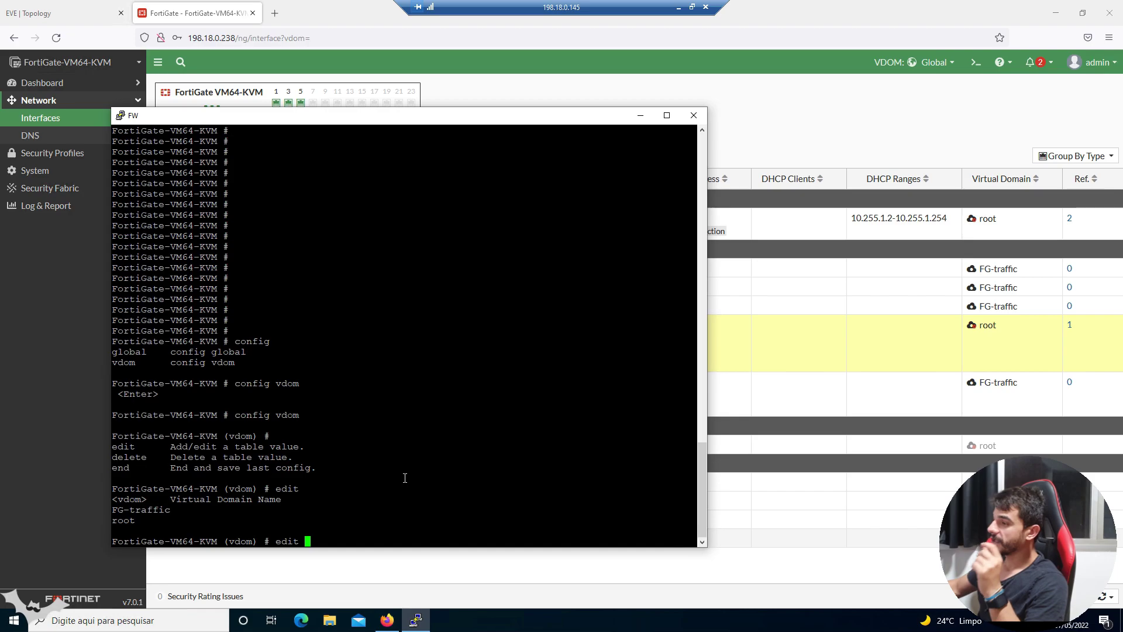
double_click(131, 510)
right_click(131, 511)
key(Return)
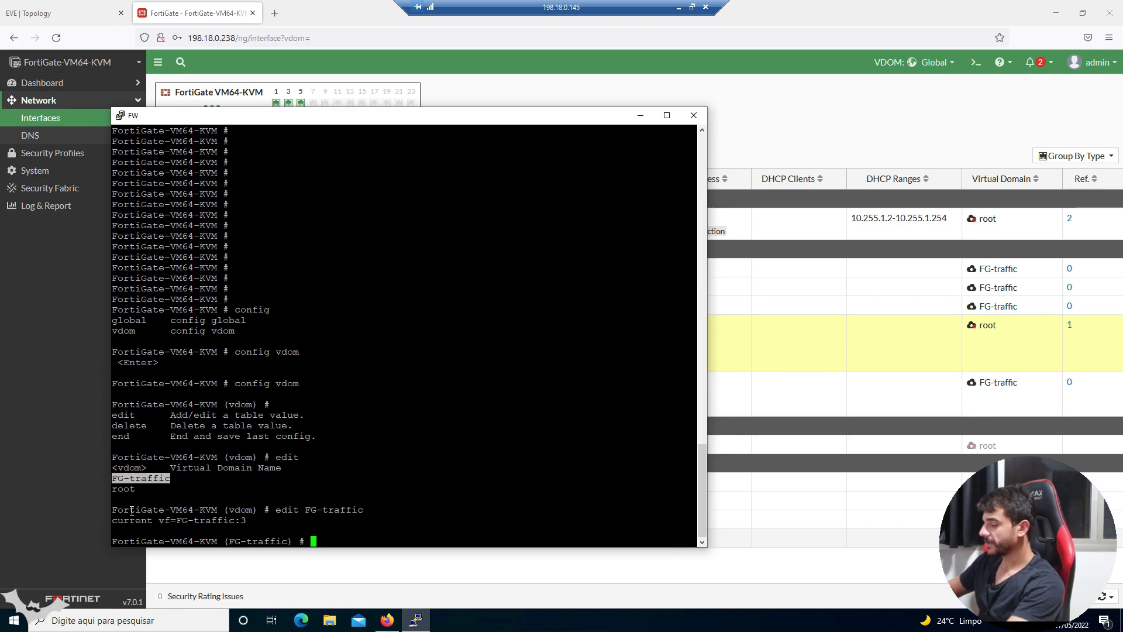
- In port5's interface config, set allowaccess to https http ping ssh
text(config system interface)
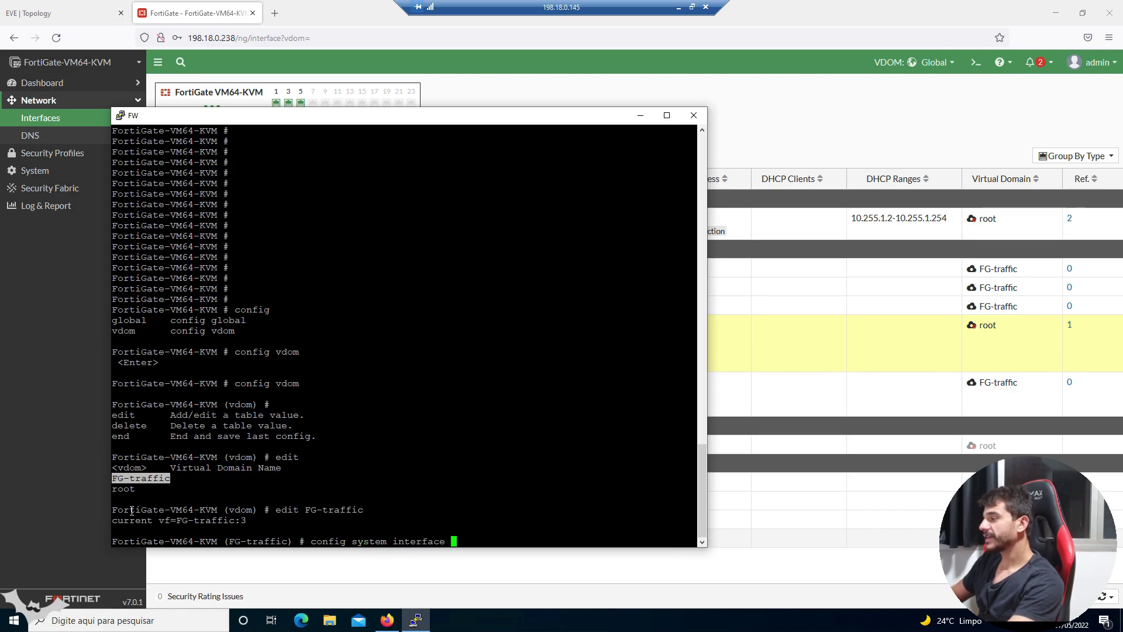
key(Return)
text(edit port5)
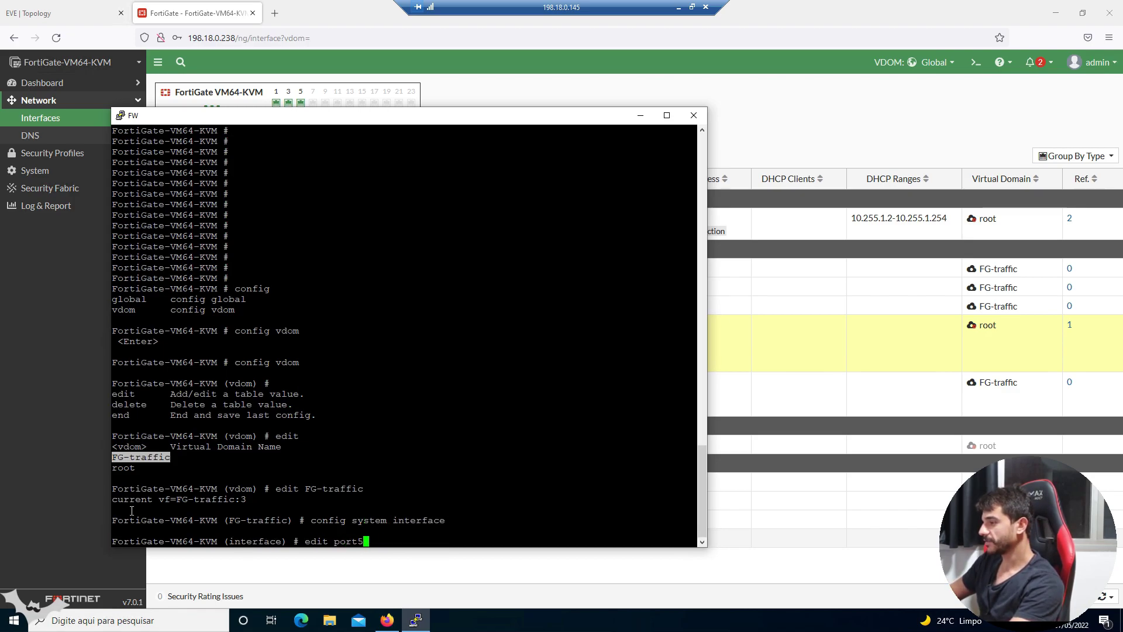
key(Return)
text(set allowaccess)
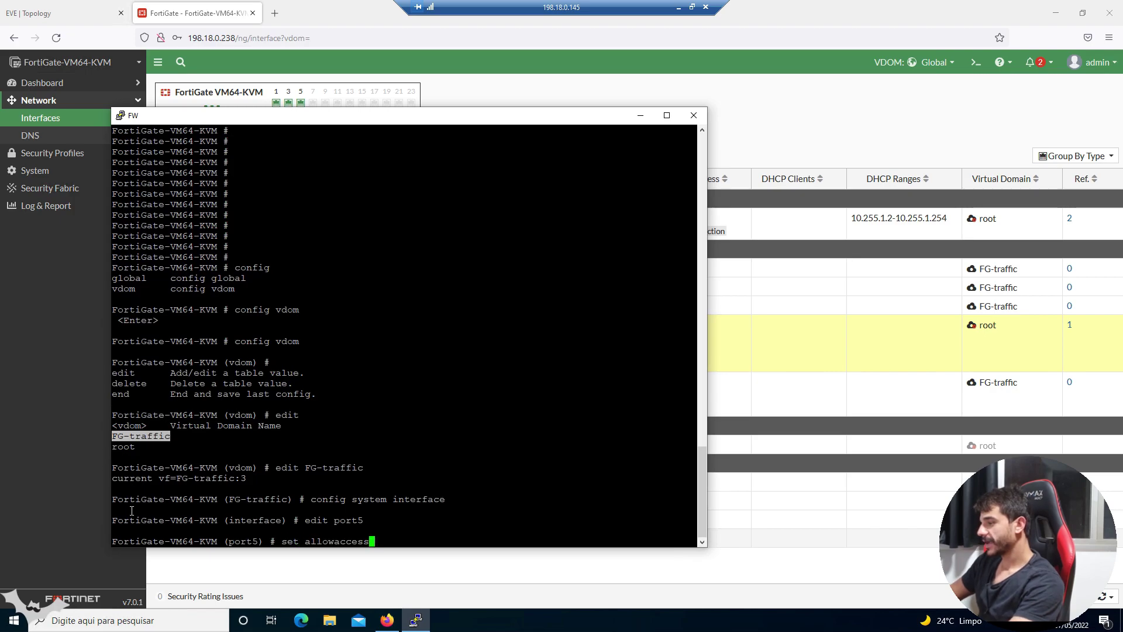
text( https http ping ssh)
key(Return)
- End out of the interface and VDOM back to global level and hide the console
text(end)
key(Return)
key(Return)
key(Return)
text(end)
key(Return)
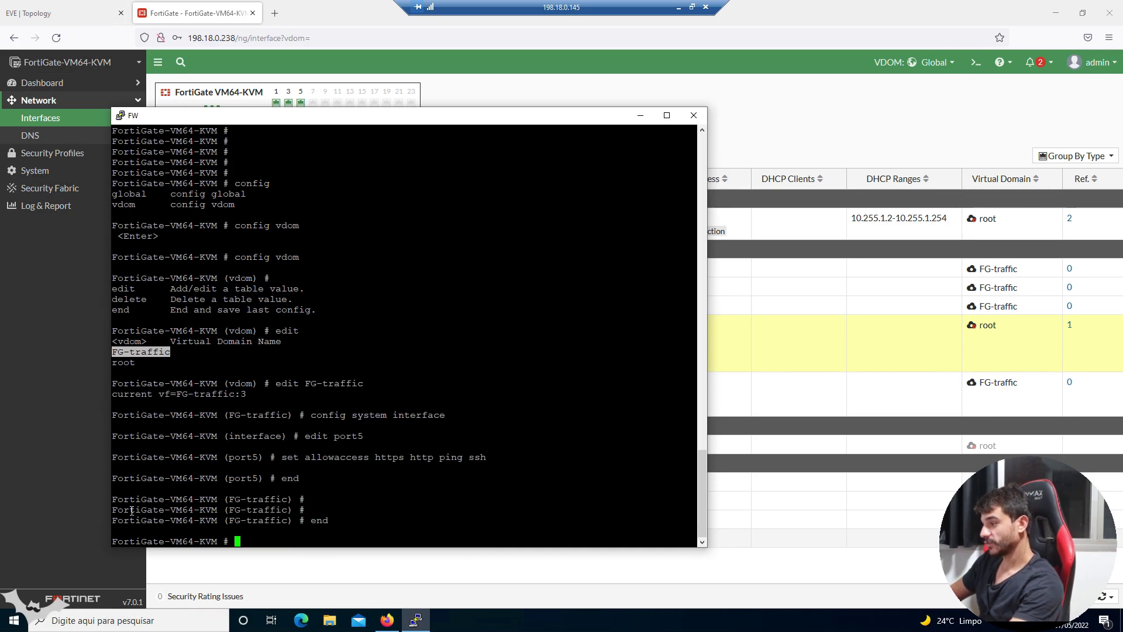
key(Return)
key(Return)
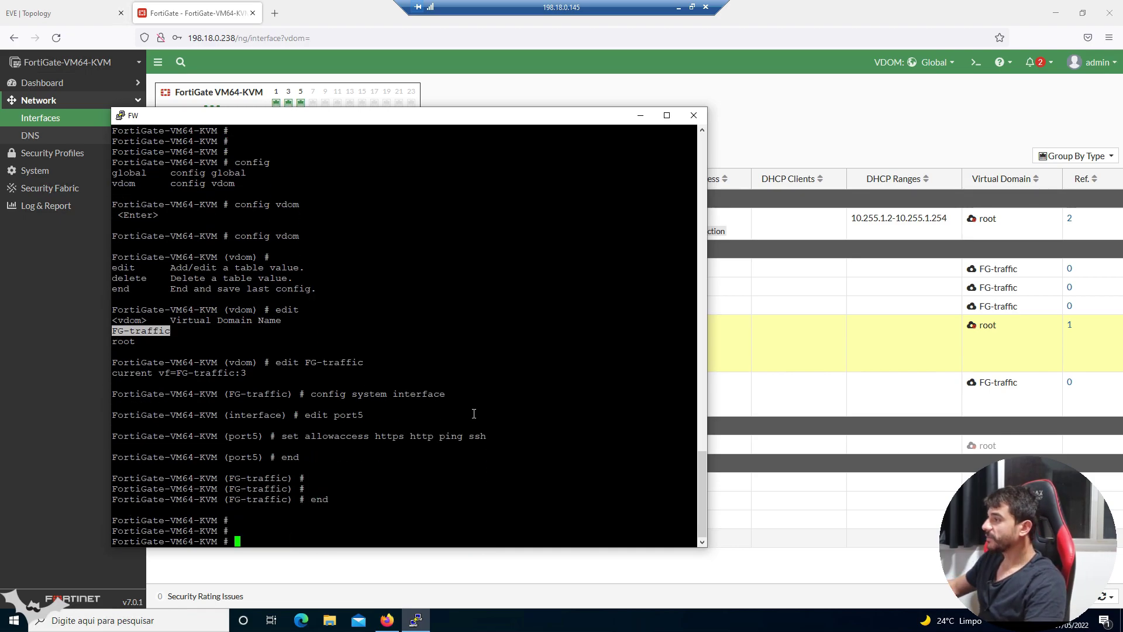
click(640, 116)
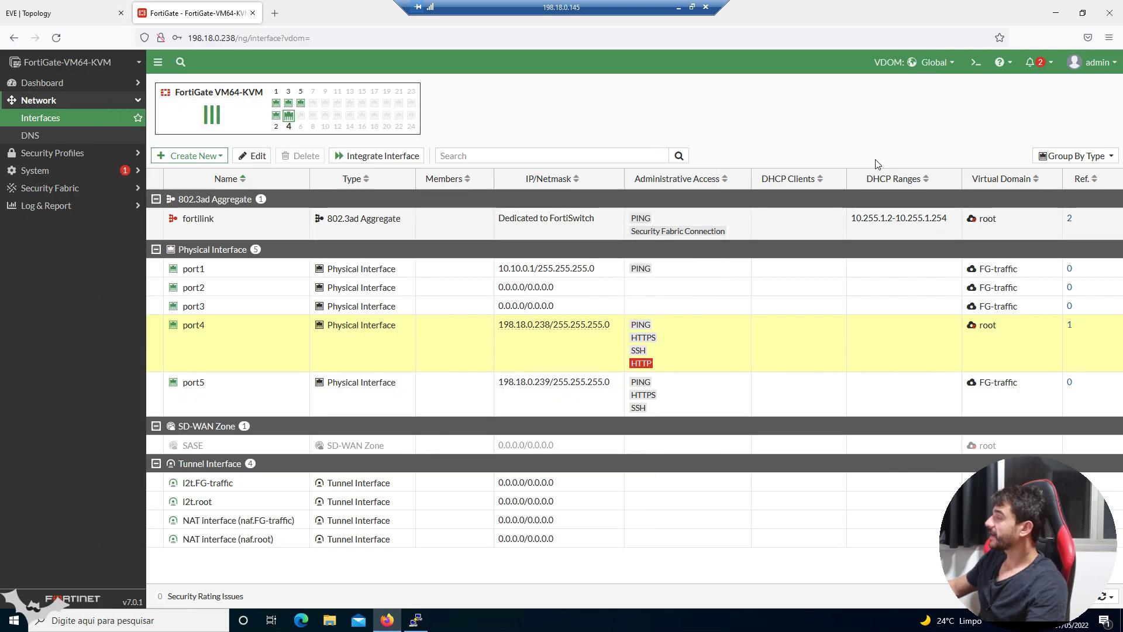
- Browse to 198.18.0.239 in a new Firefox tab
click(275, 12)
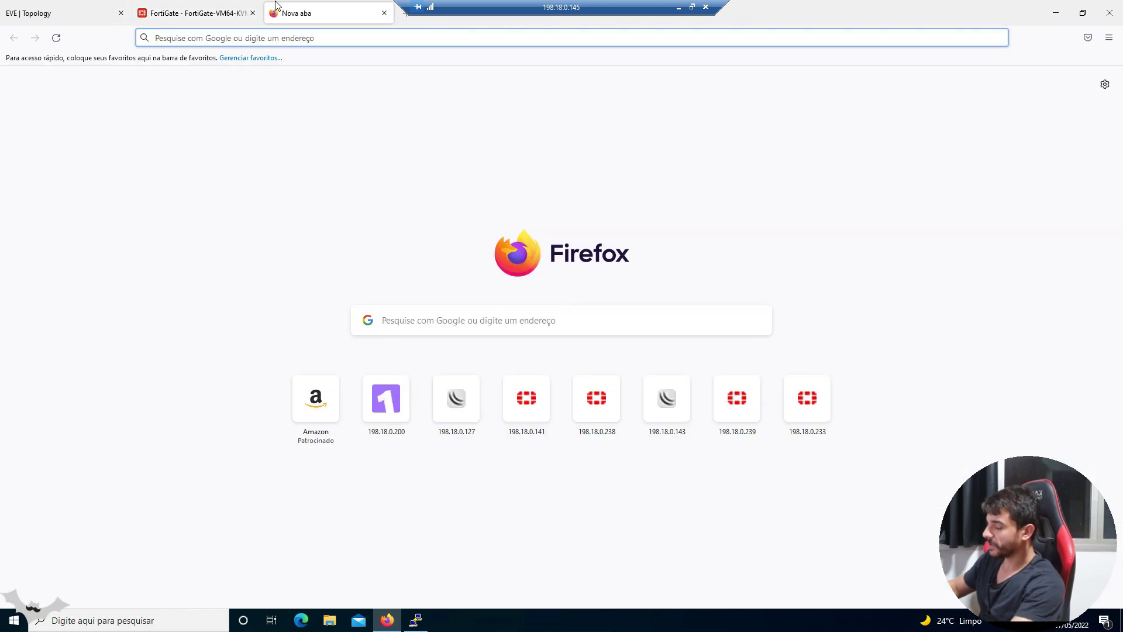
click(168, 13)
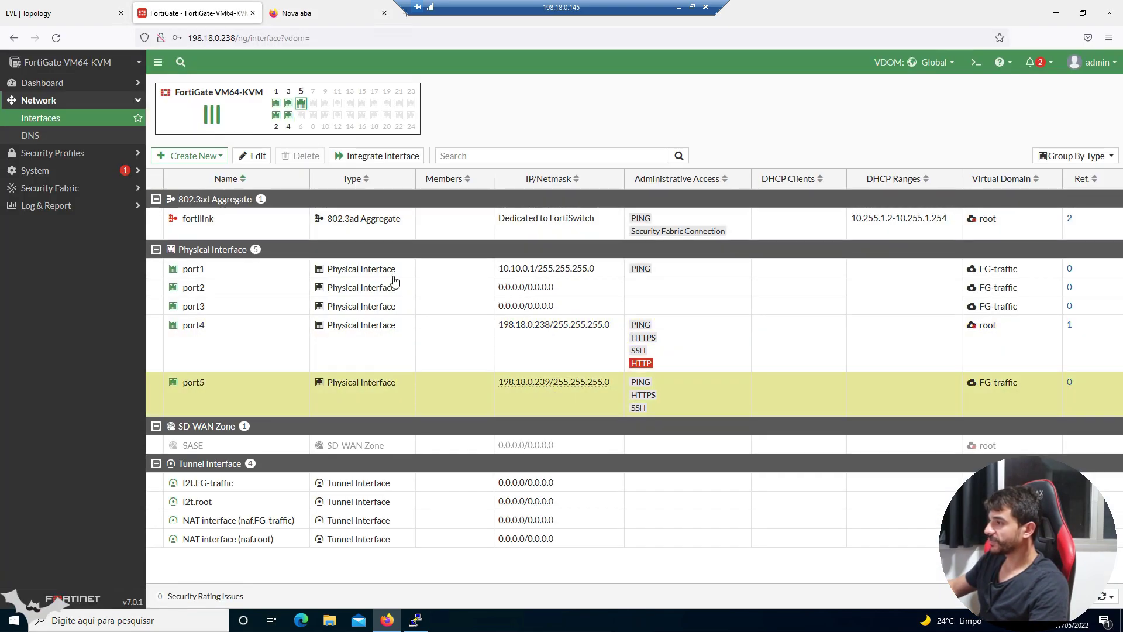
click(304, 12)
click(343, 37)
text(198.18.0)
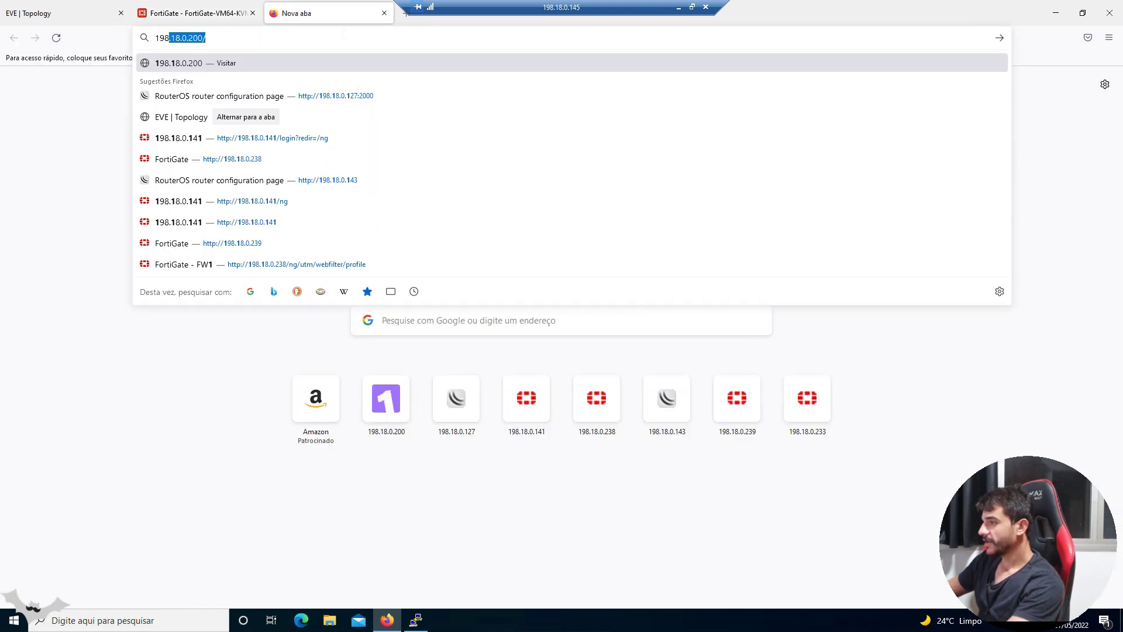
text(.239)
key(Return)
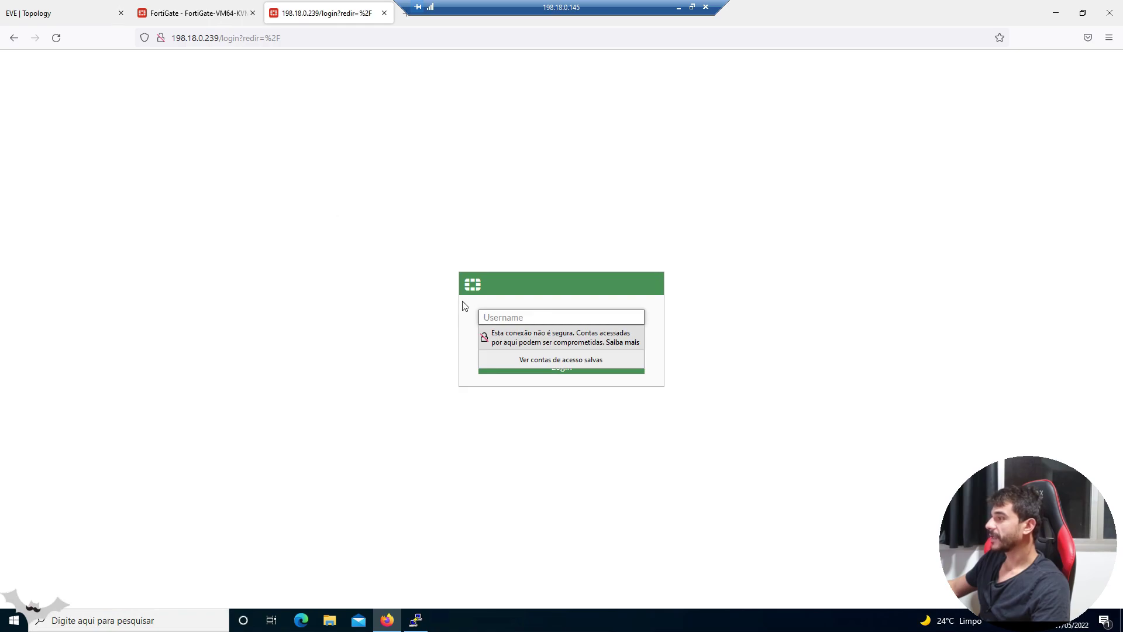
- Log in as teste with its password and skip the setup prompt to the dashboard
key(Escape)
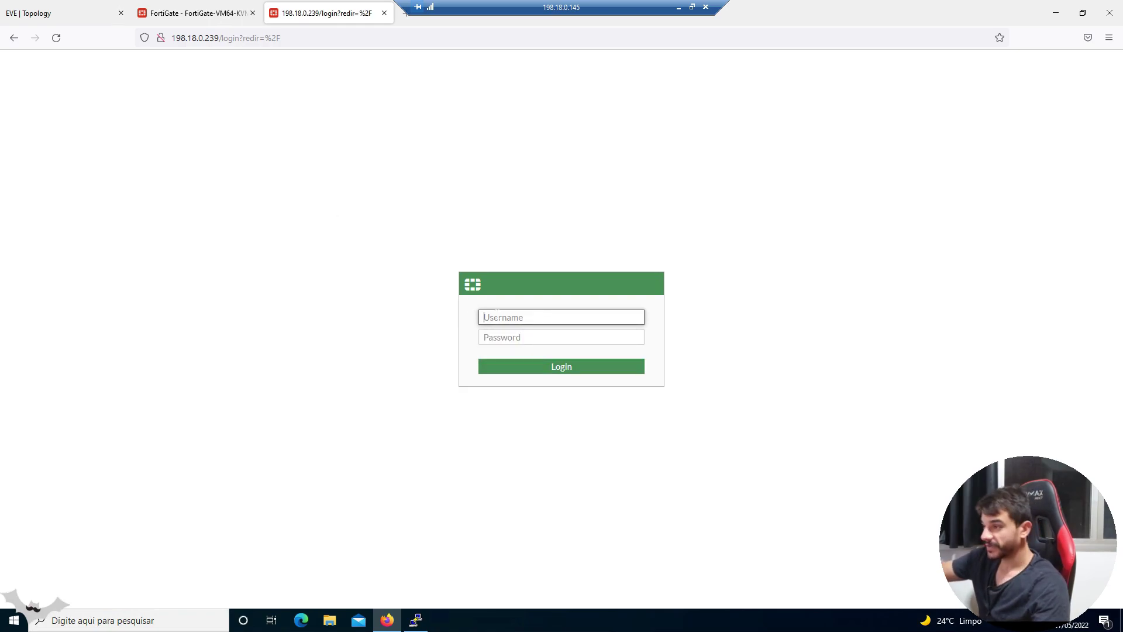
text(teste)
key(Tab)
text(teste)
key(Return)
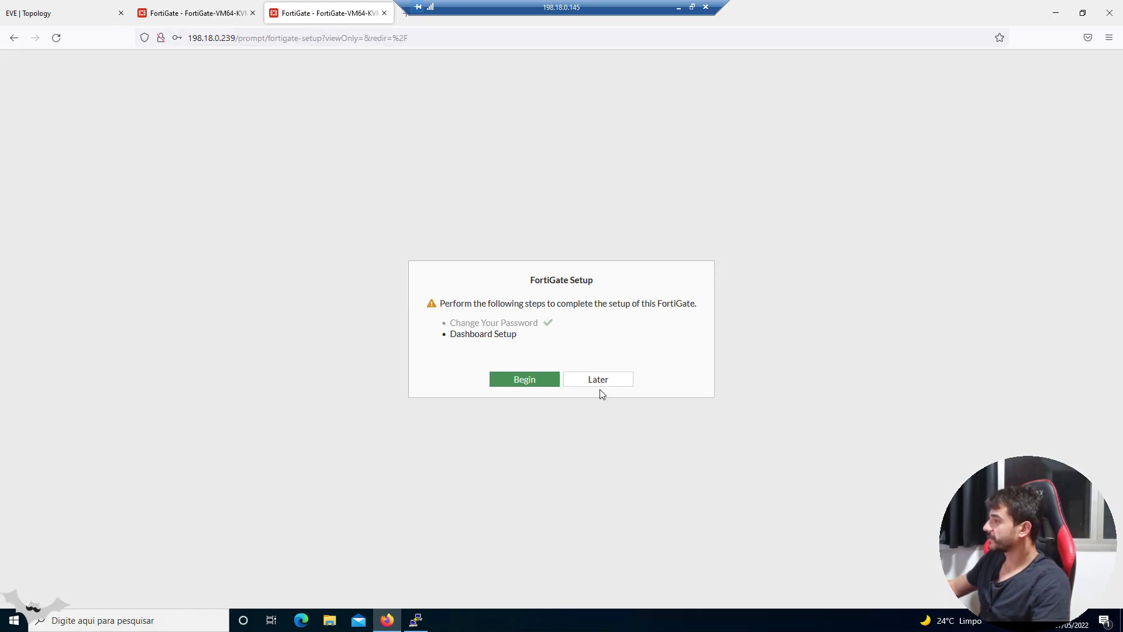
click(599, 385)
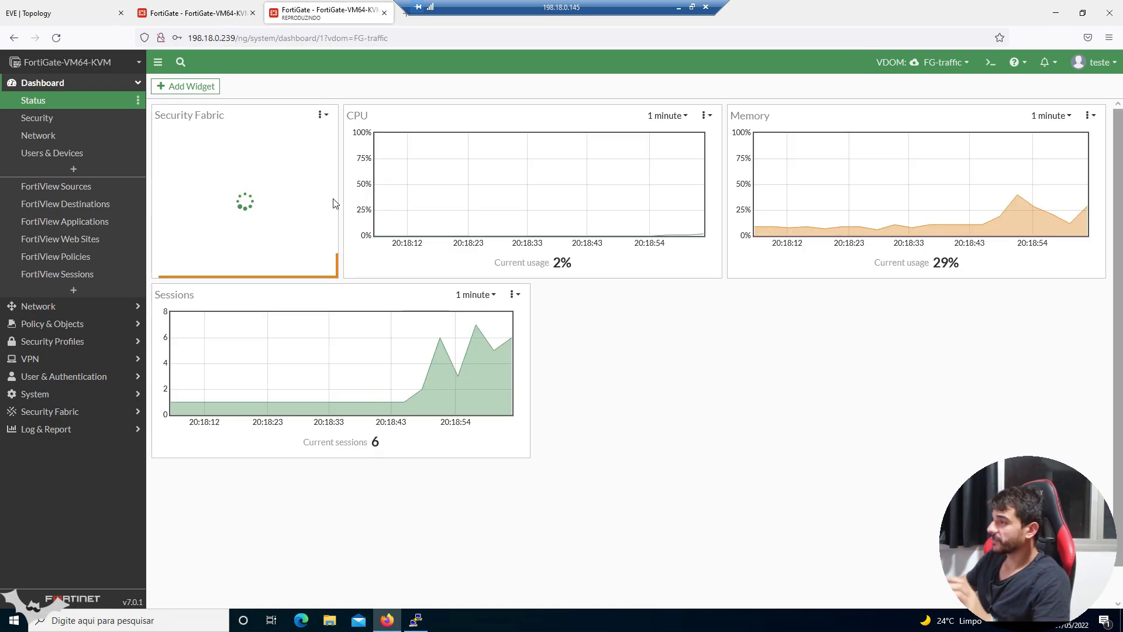
mouse_move(582, 236)
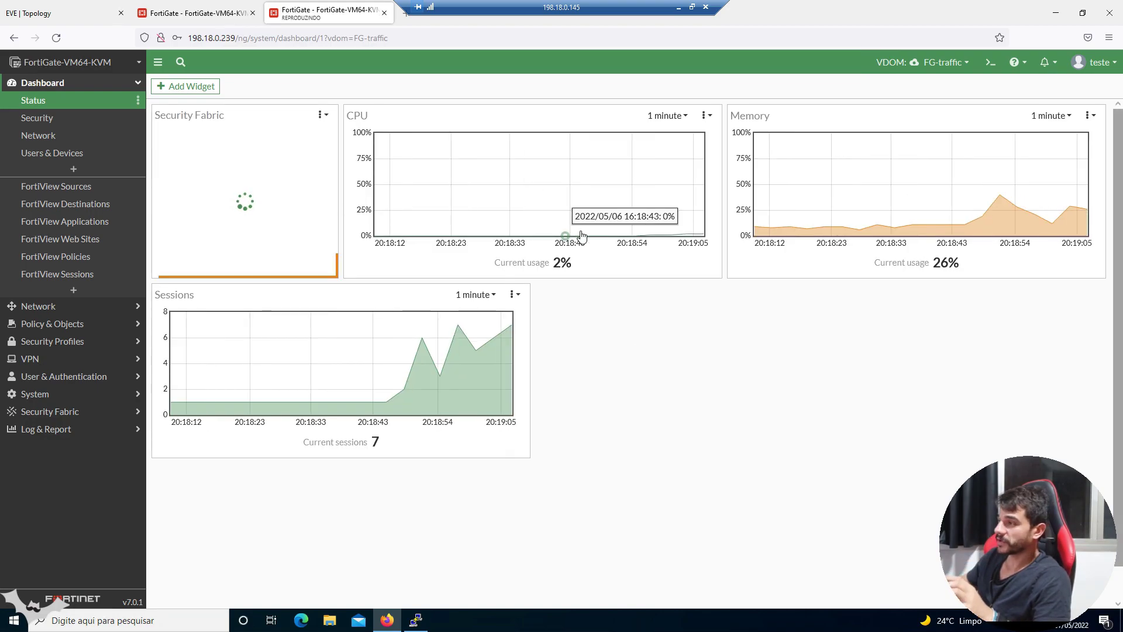
click(966, 65)
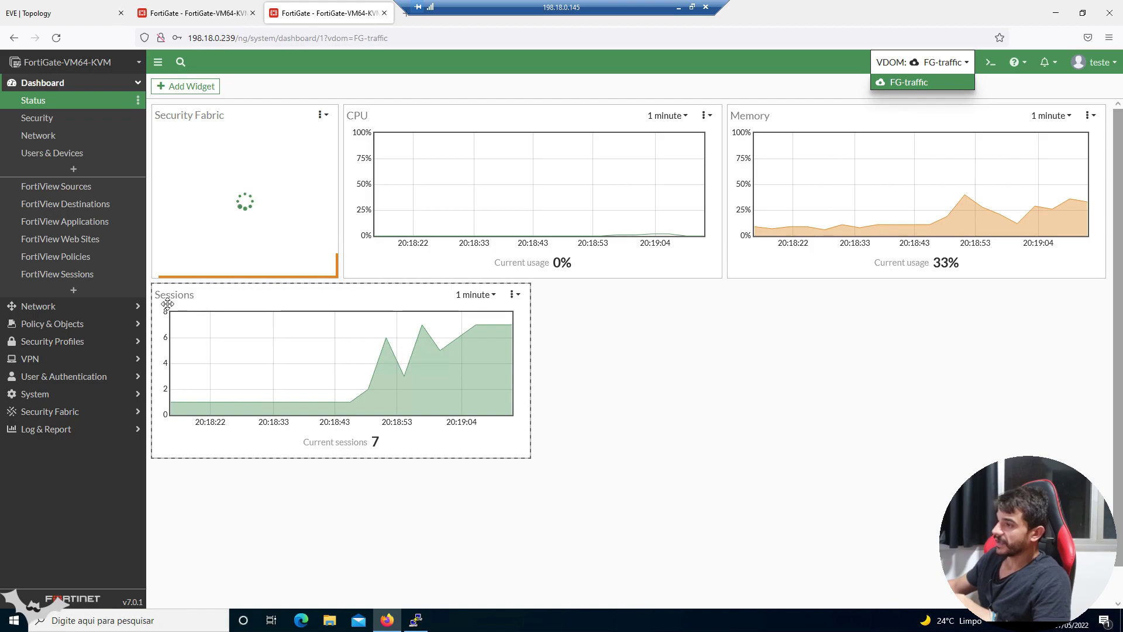
click(47, 306)
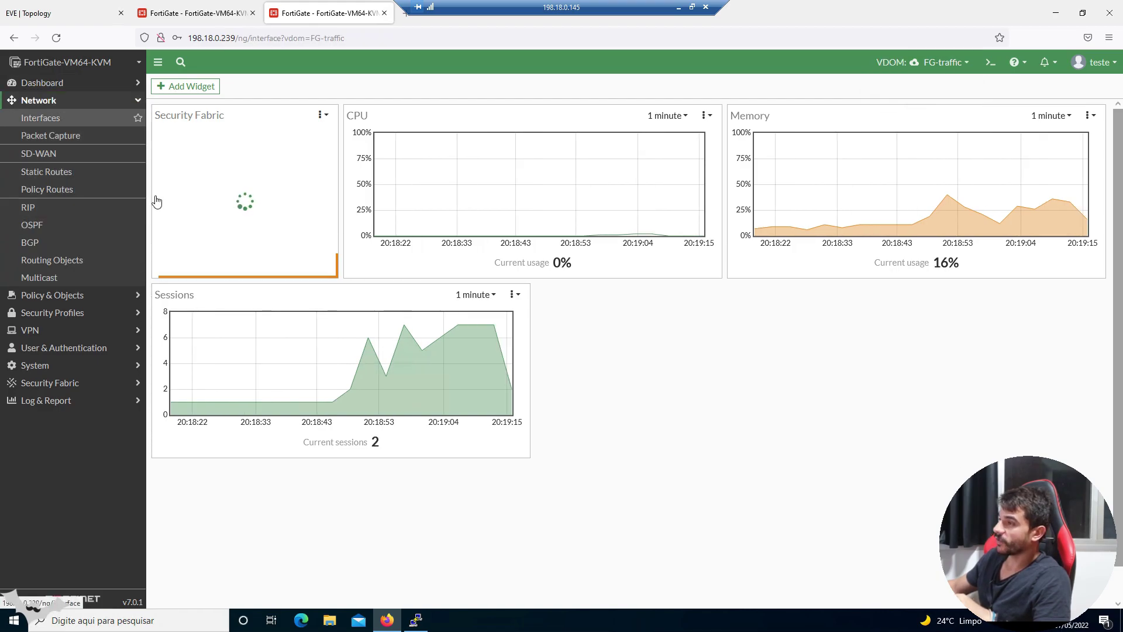
click(88, 118)
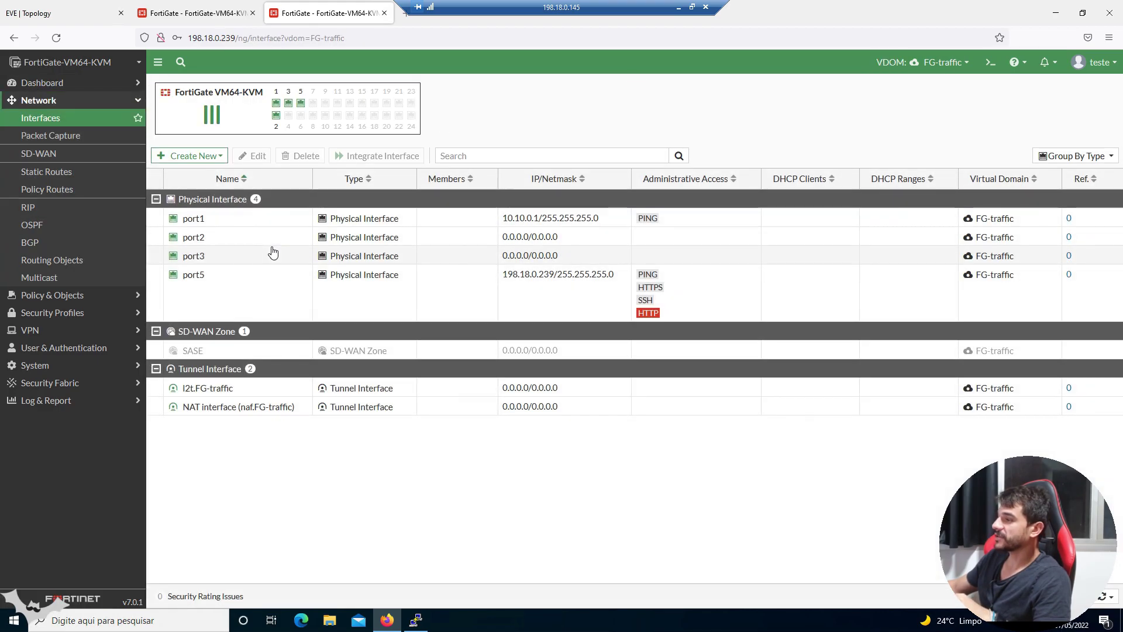
click(264, 222)
click(267, 239)
click(271, 280)
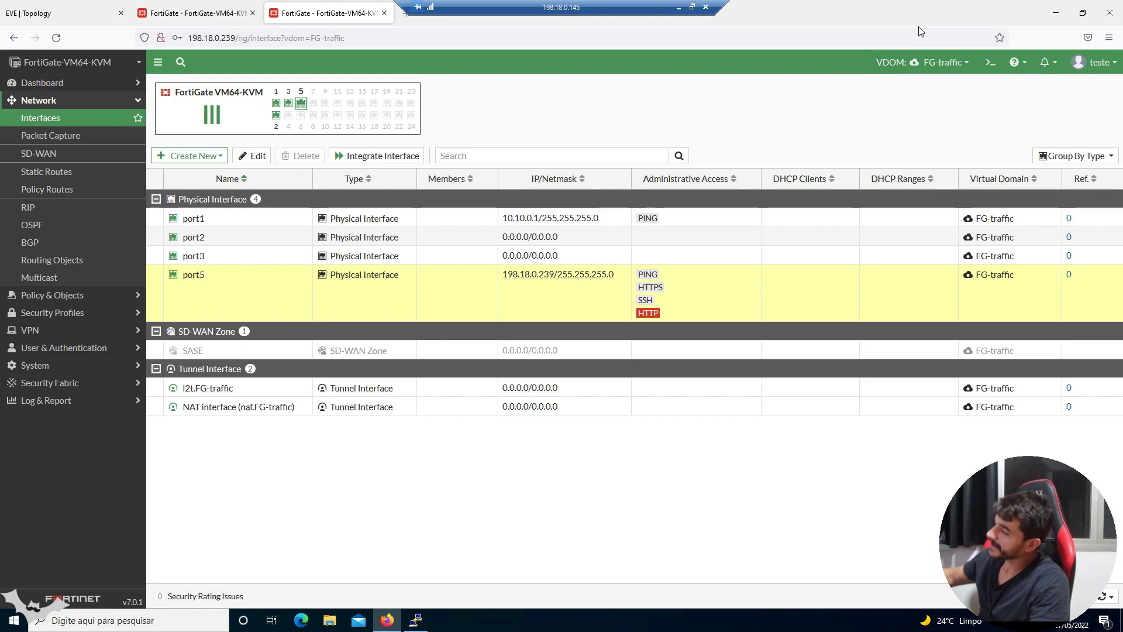
drag(561, 7, 696, 7)
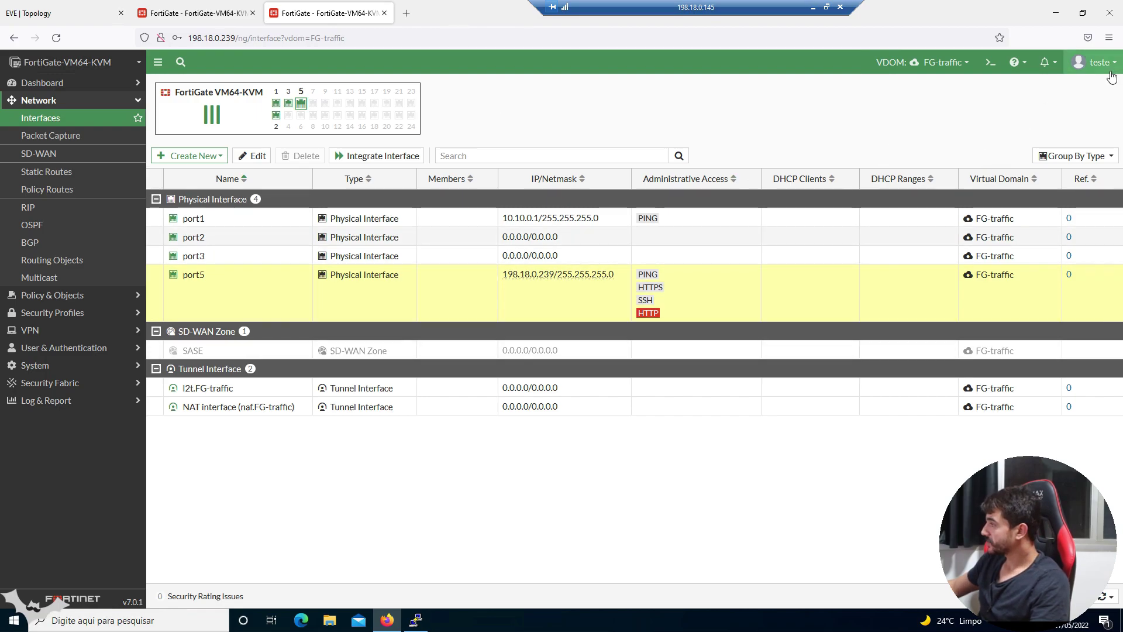
- In the admin session, remove HTTPS, HTTP and SSH from port5 and save
click(1116, 68)
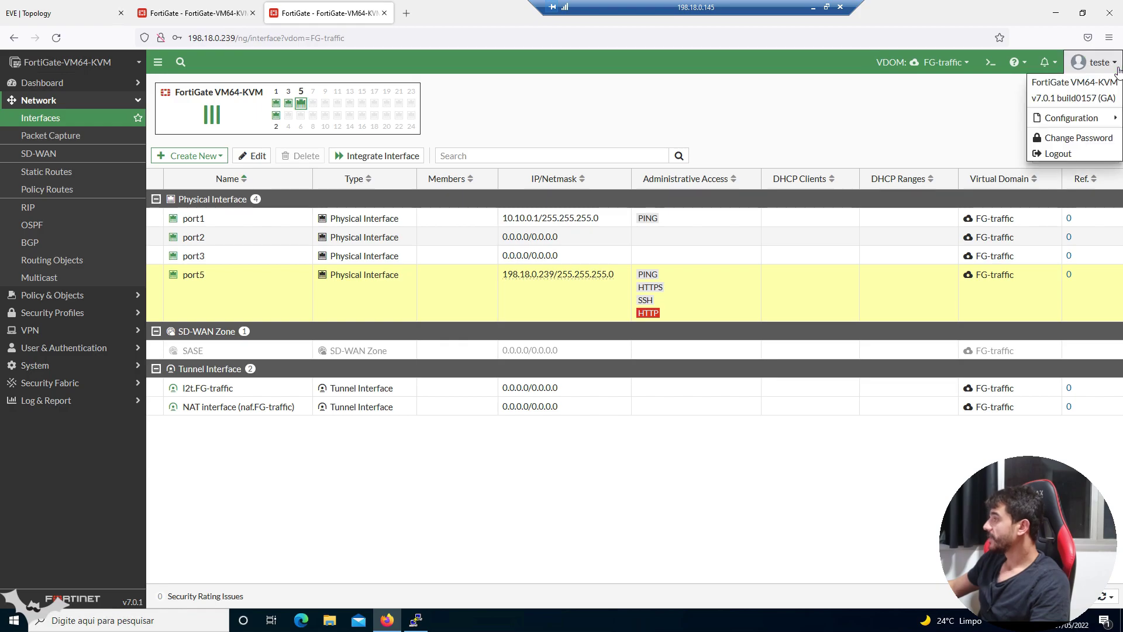
click(909, 129)
click(199, 13)
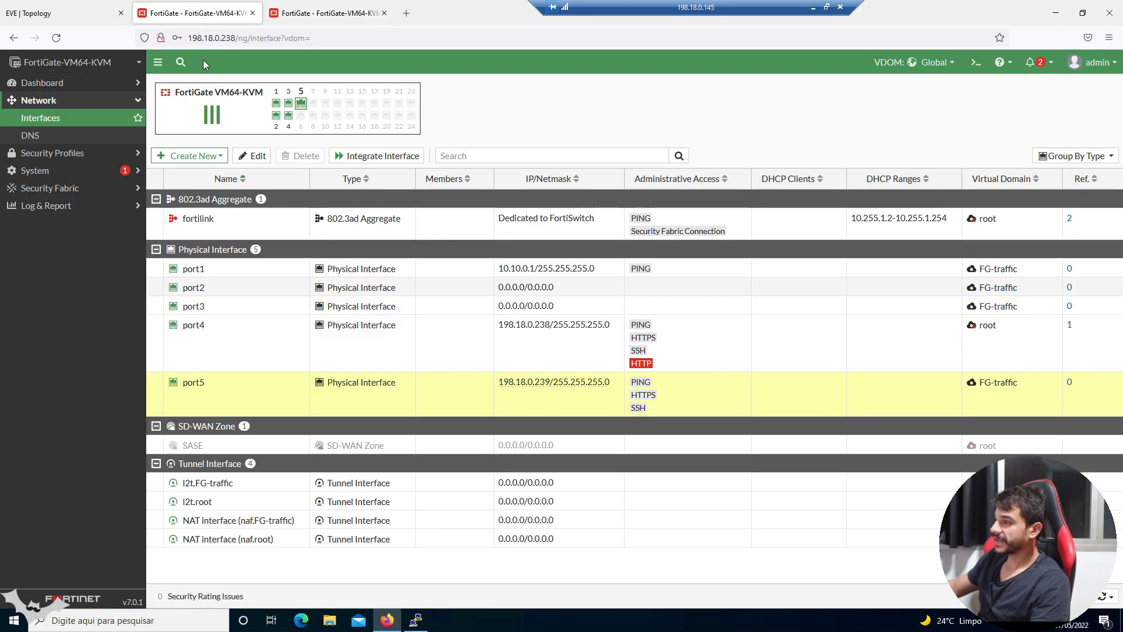
click(253, 155)
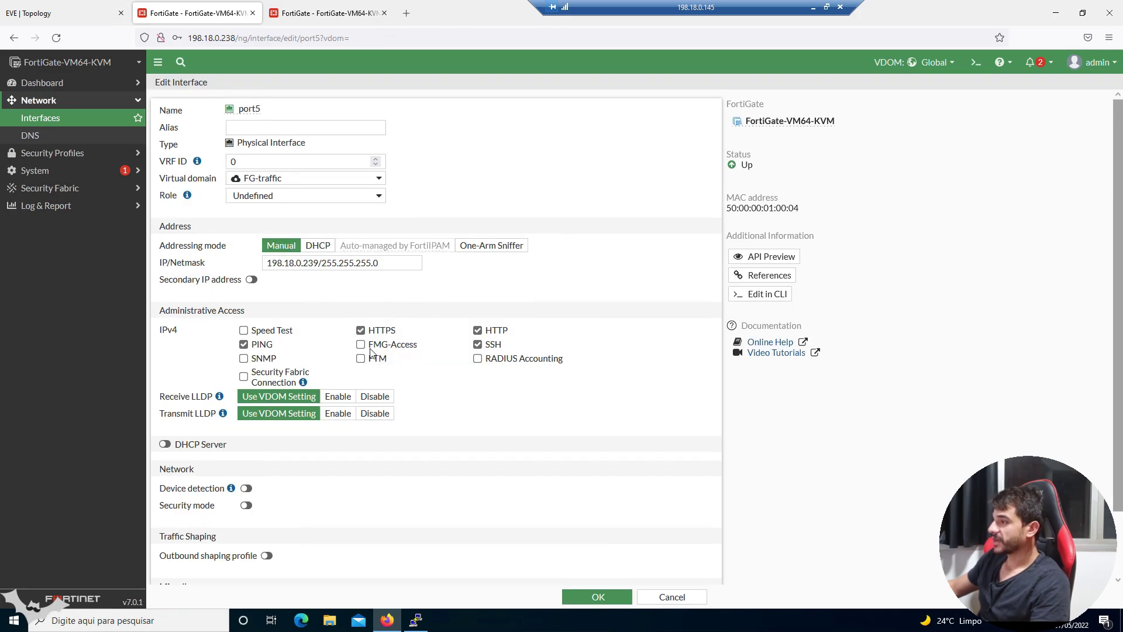
click(360, 330)
click(477, 330)
click(477, 344)
click(596, 596)
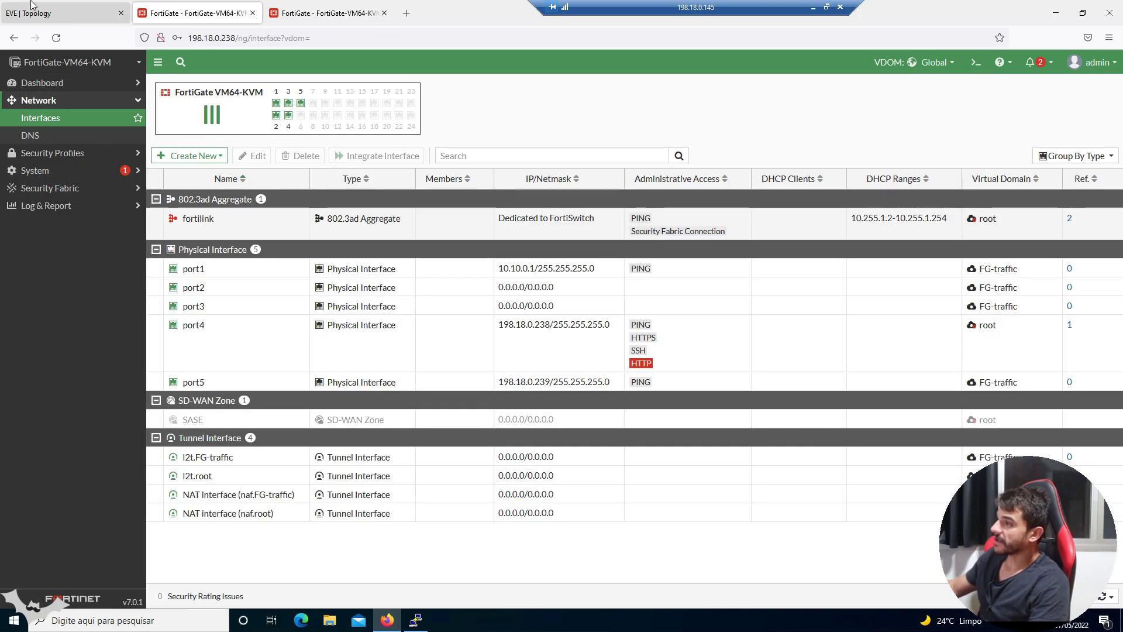
- Check the topology diagram, then bring up the VDOM list over the interface list
click(64, 13)
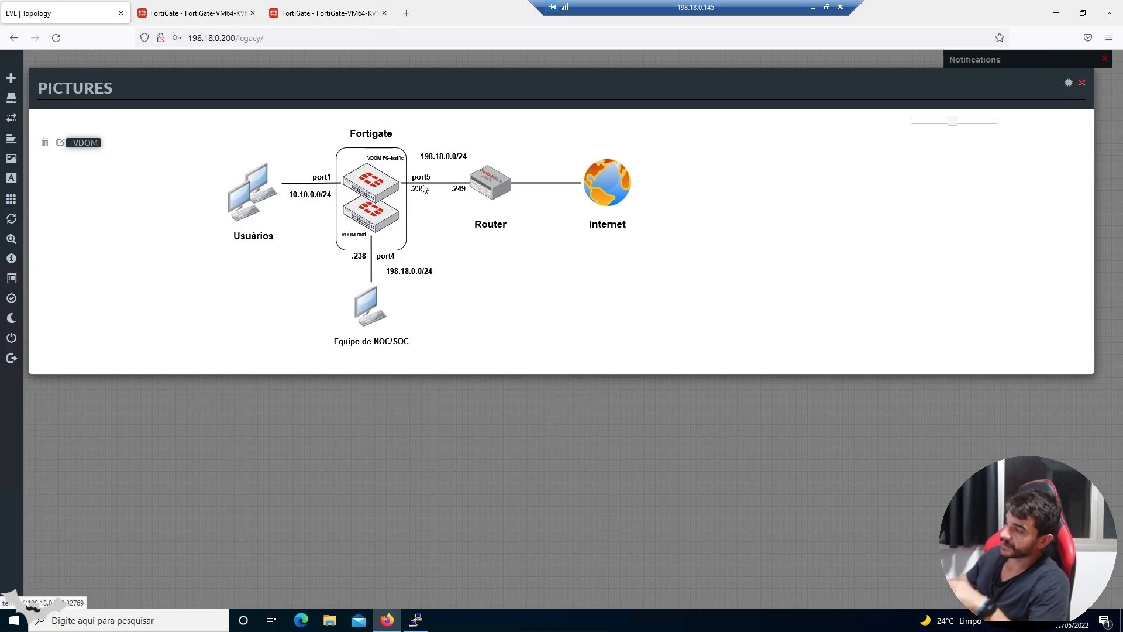
click(219, 22)
click(914, 62)
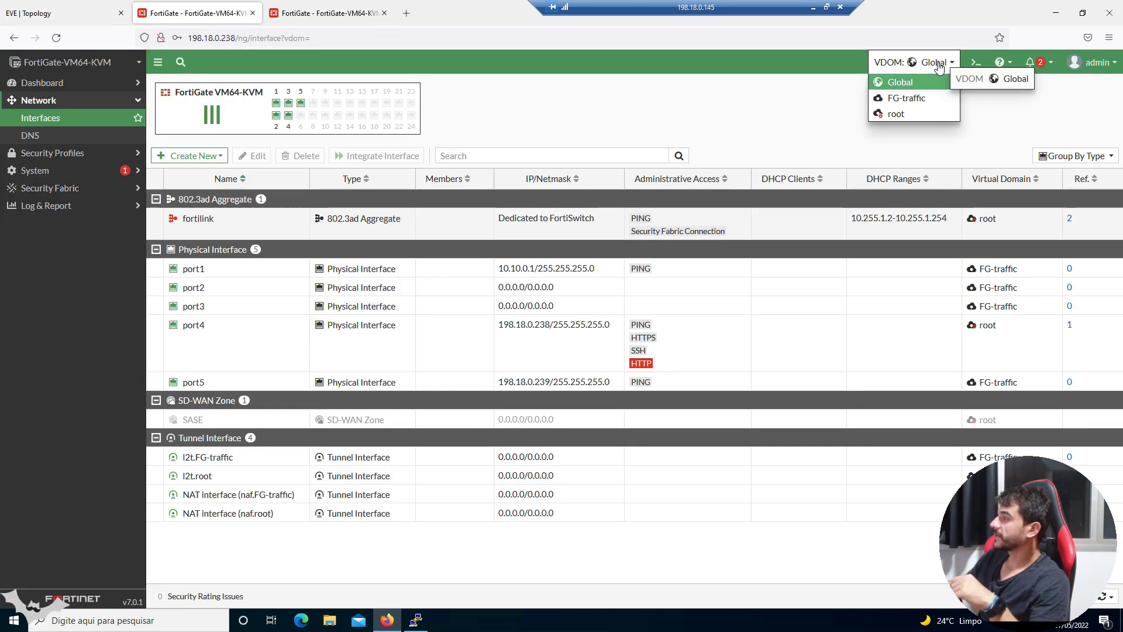
- In the FG-traffic VDOM, add a static route 0.0.0.0/0 via gateway 198.18.0.249 on port5
click(906, 98)
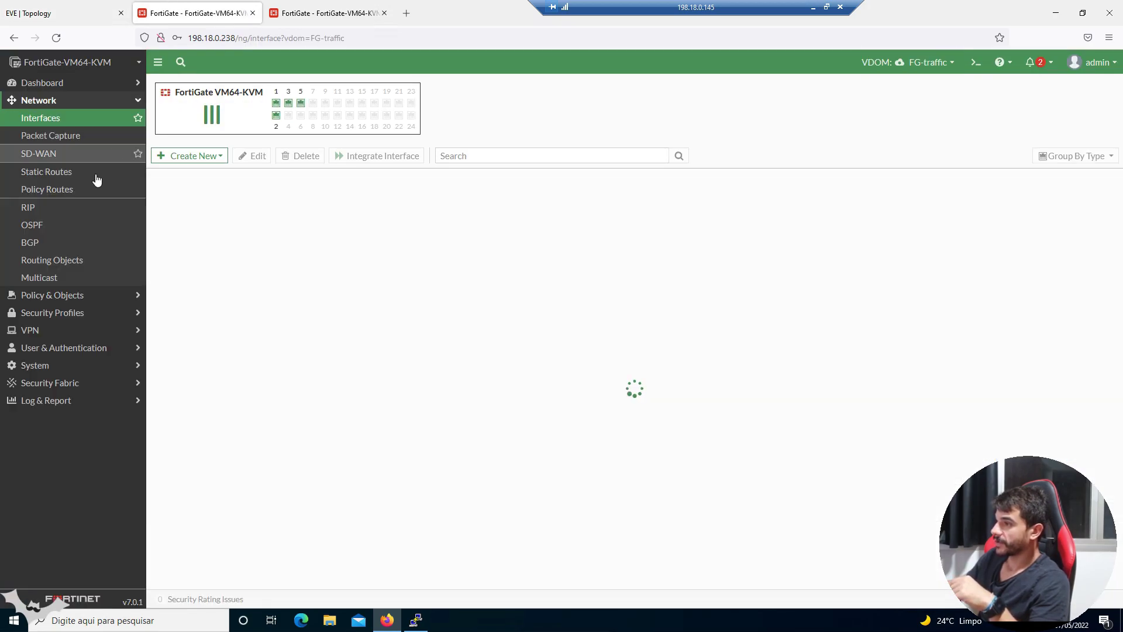
click(94, 174)
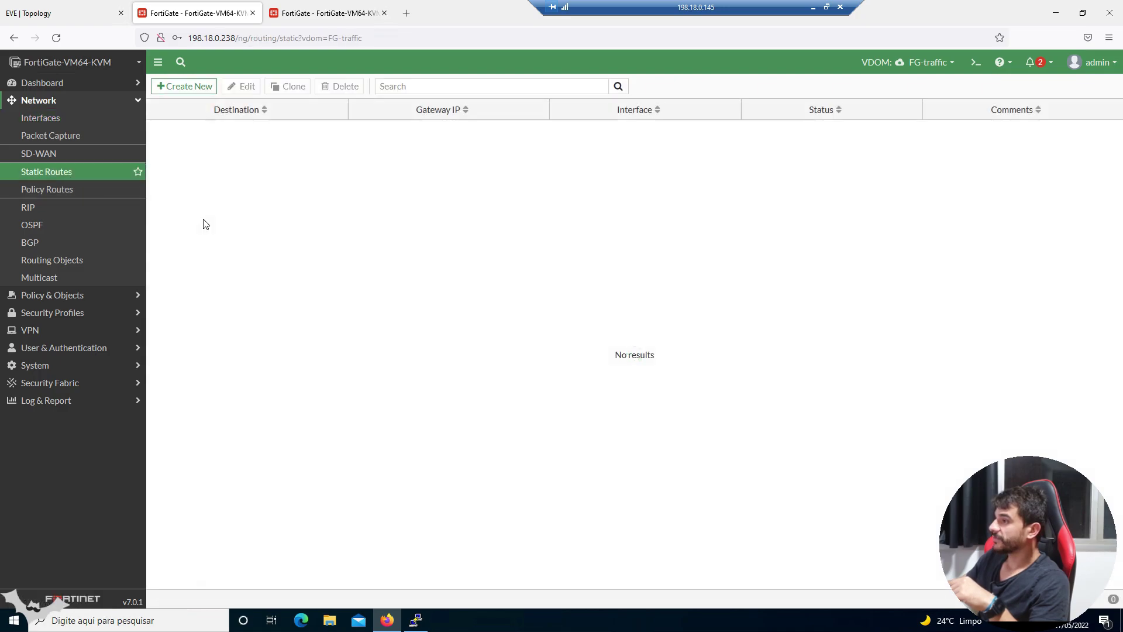
click(188, 86)
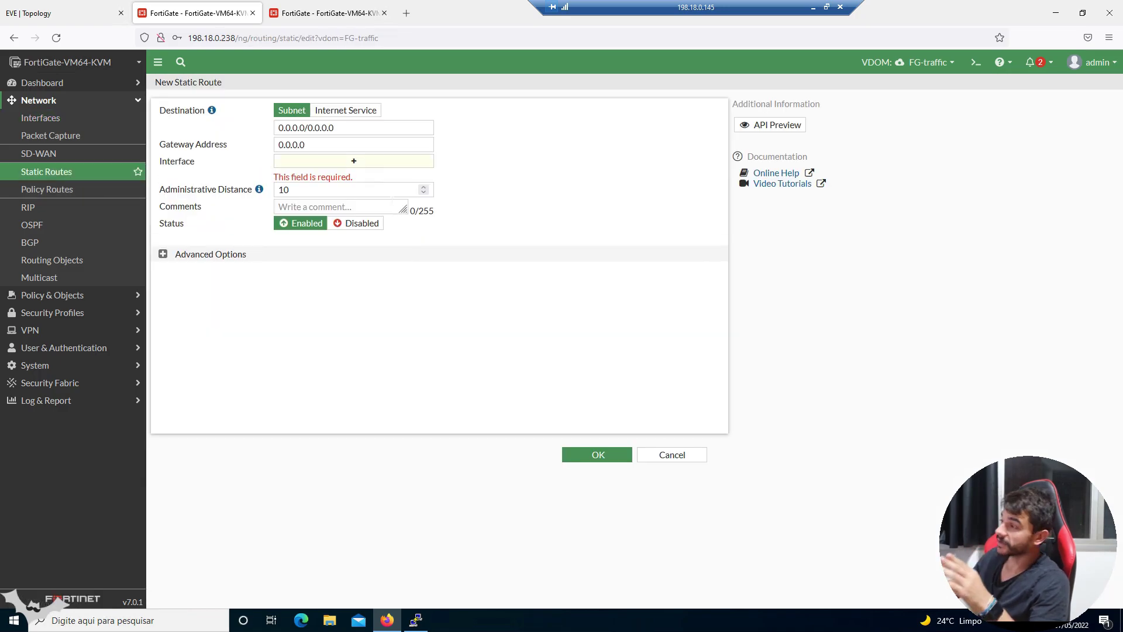
double_click(392, 148)
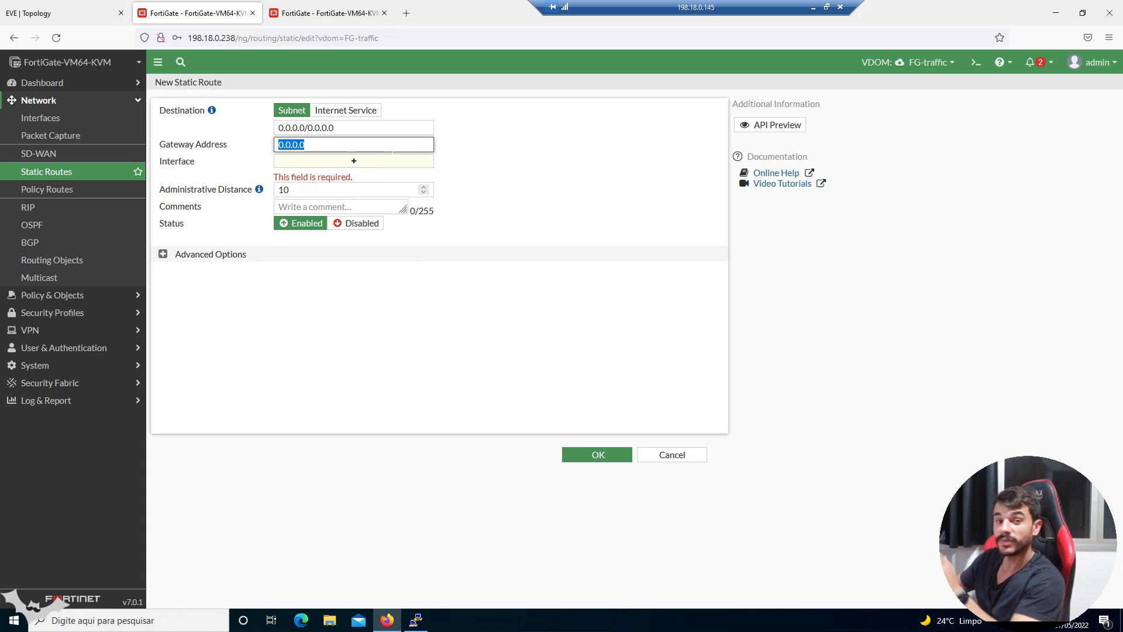
text(198.18.0.249)
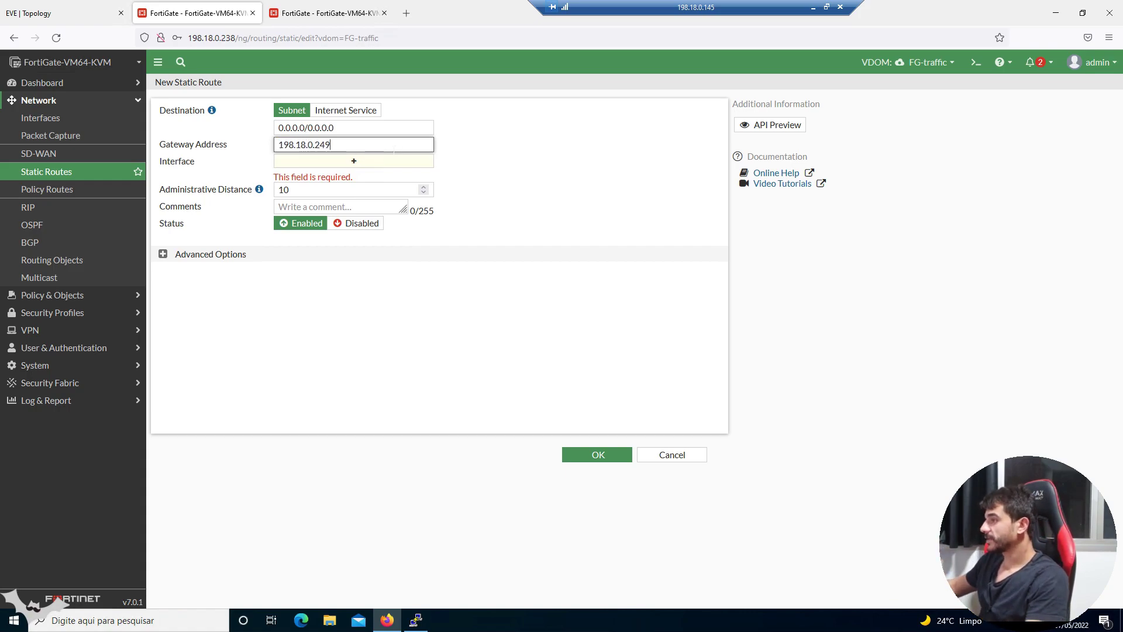
click(401, 164)
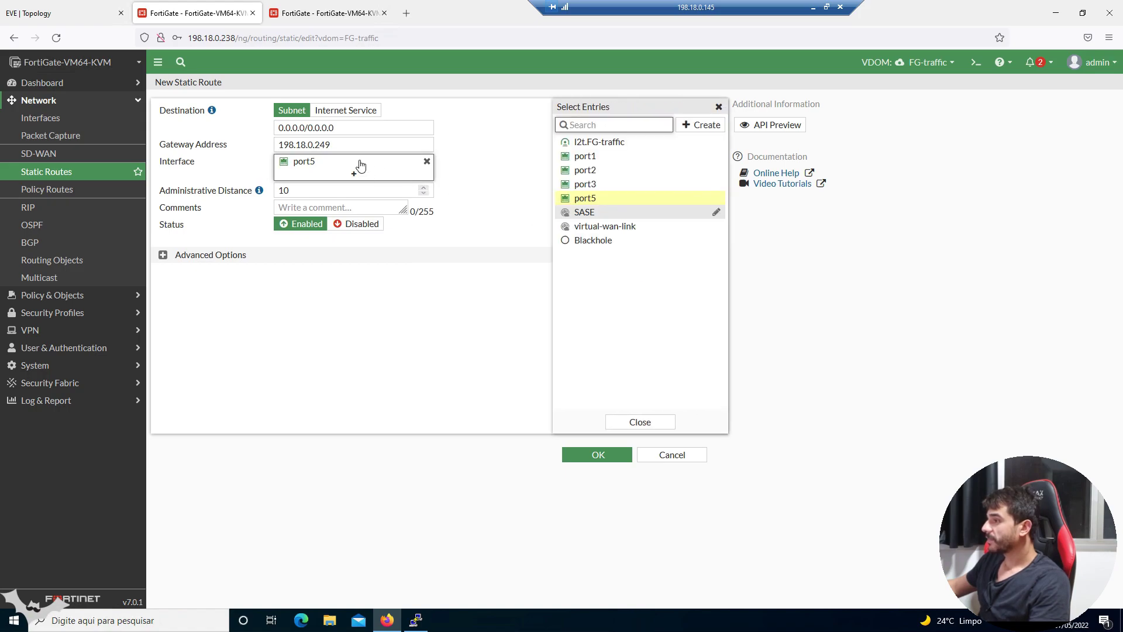
mouse_move(322, 162)
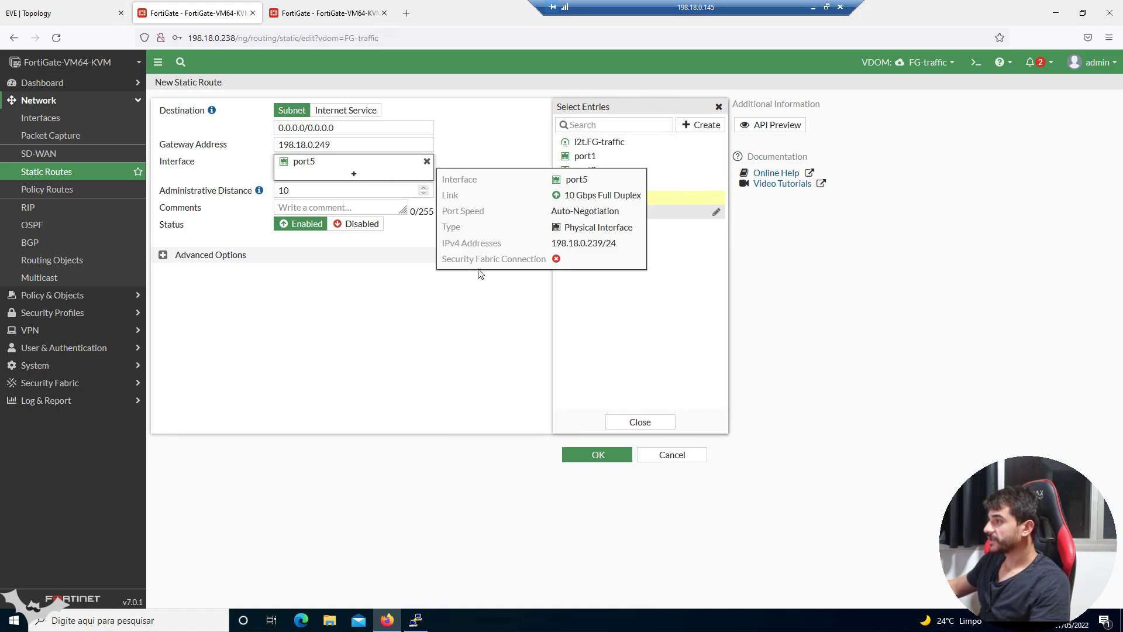
click(582, 434)
click(590, 454)
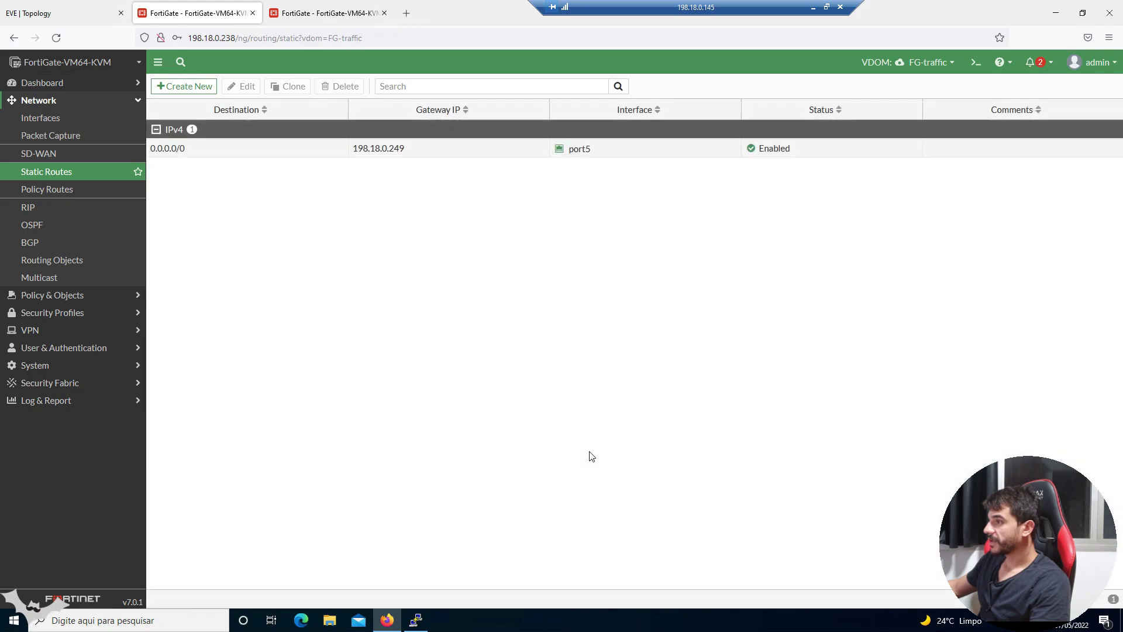
- Start a new policy from the Policy & Objects firewall policy list
click(111, 296)
click(86, 141)
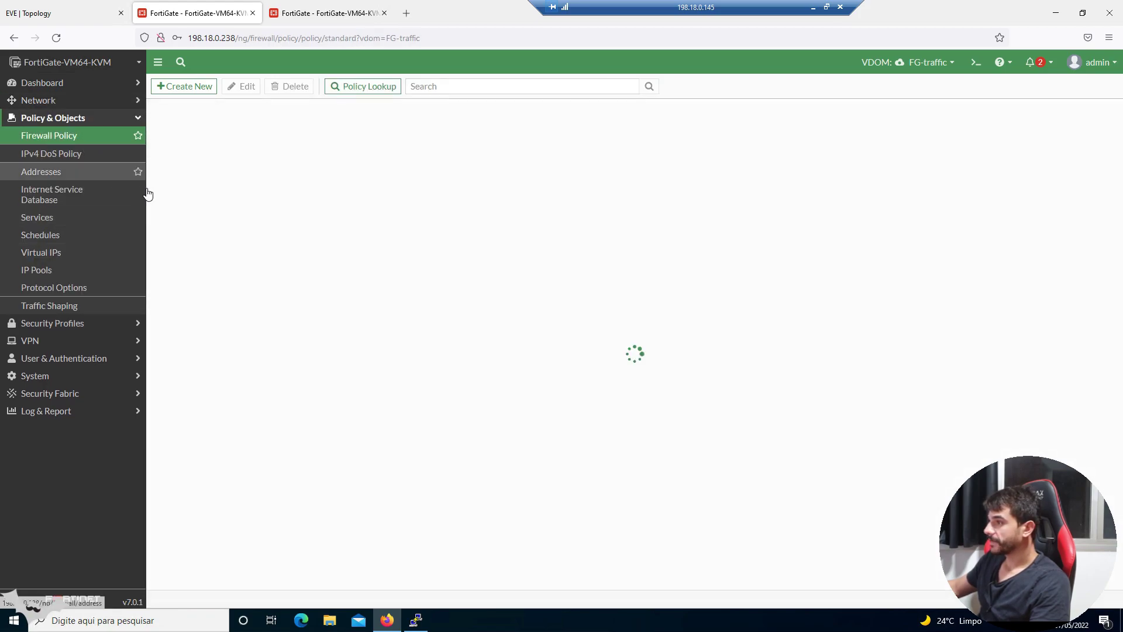
click(198, 87)
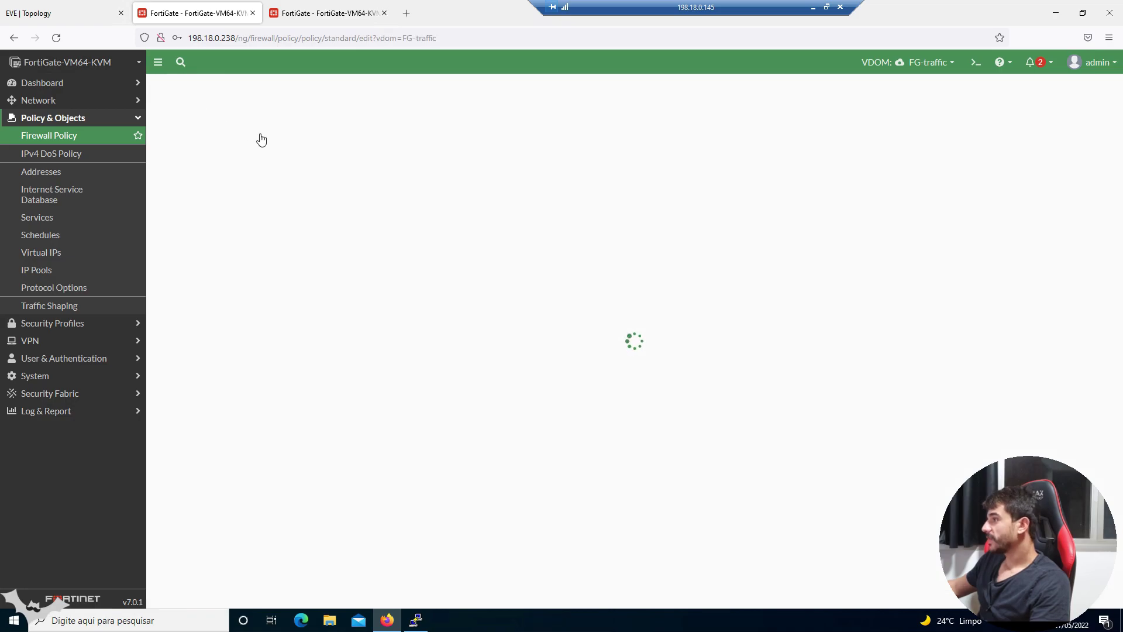
- Name the policy POLICY-LAN-TO-INTERNET with incoming interface port1 and outgoing interface port5
click(290, 119)
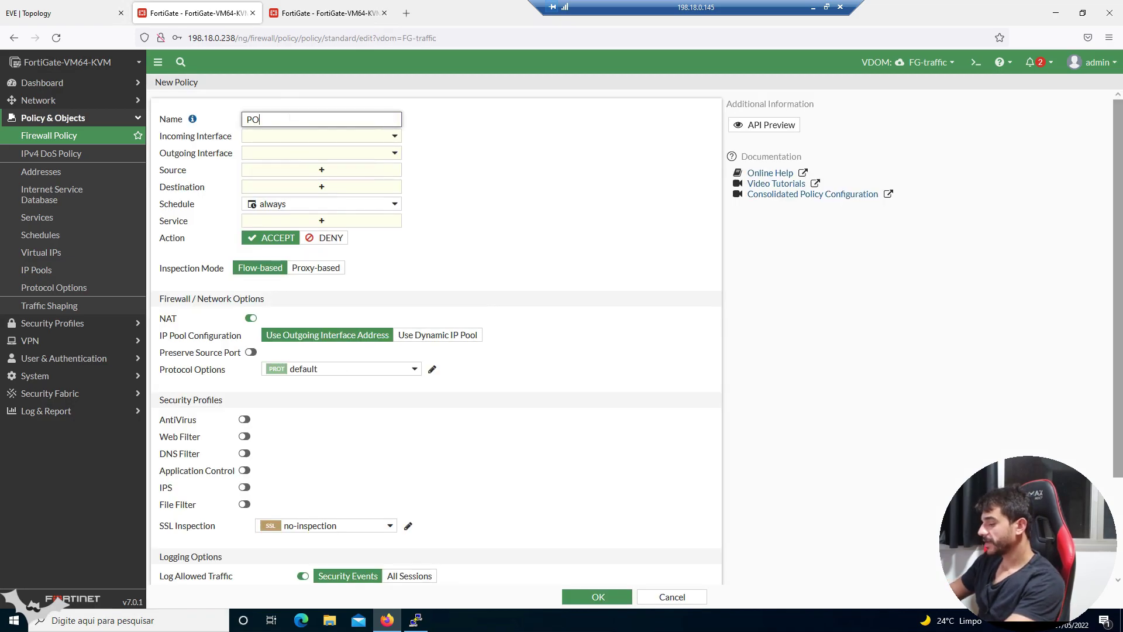
text(POLICY-LAN-TO-INTERNET)
click(297, 135)
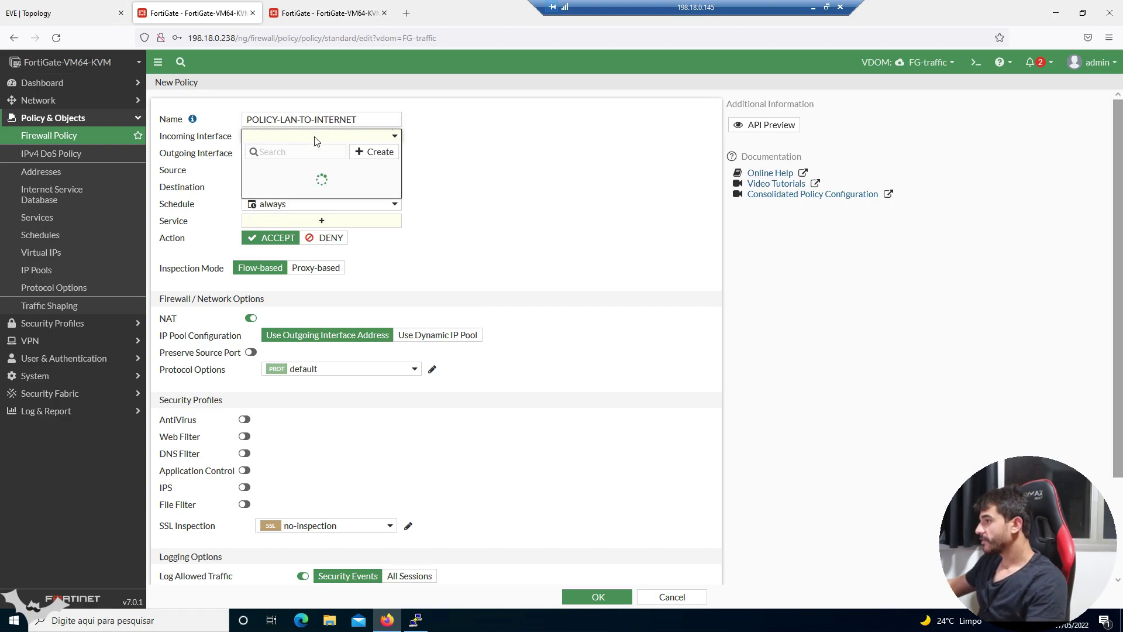
click(306, 185)
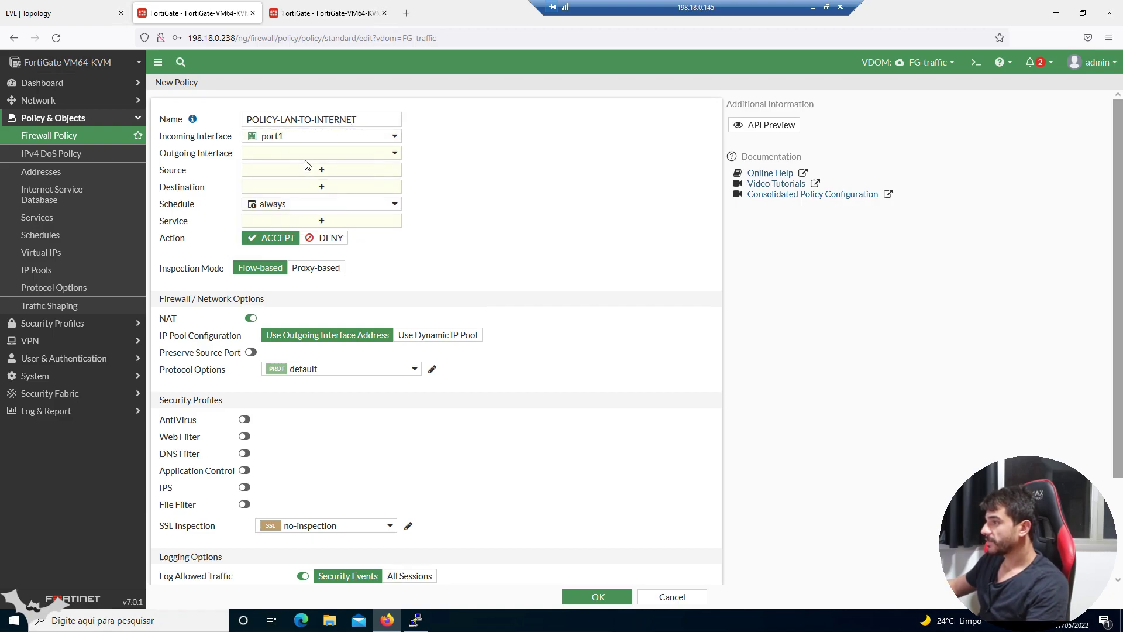
click(302, 155)
click(380, 247)
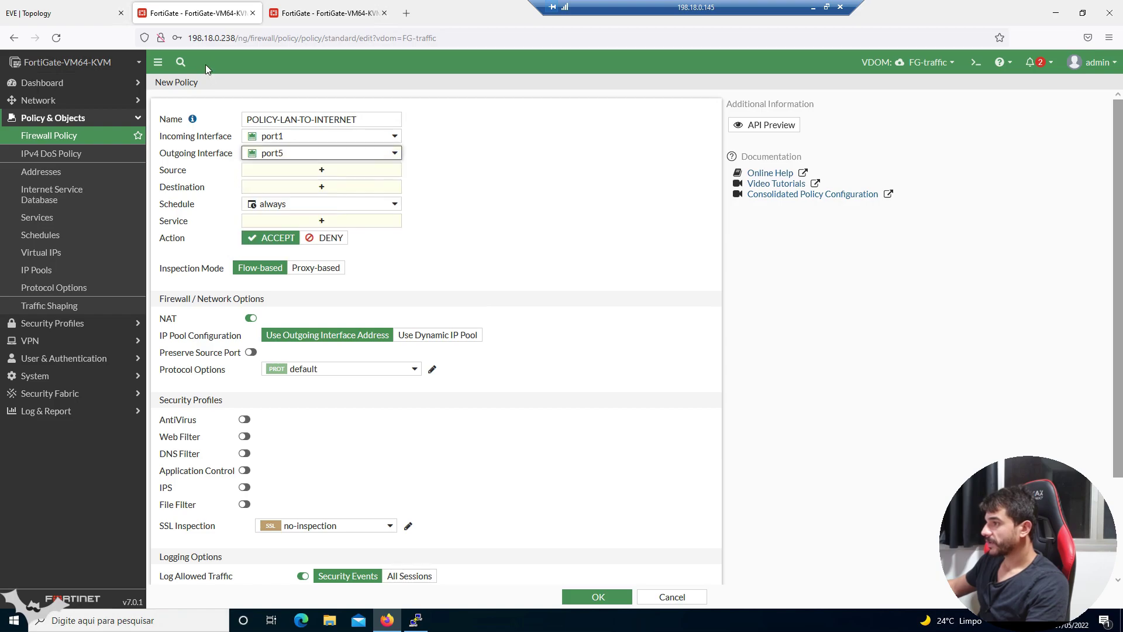
- Set Log Allowed Traffic to All Sessions and attempt to save the policy
click(65, 7)
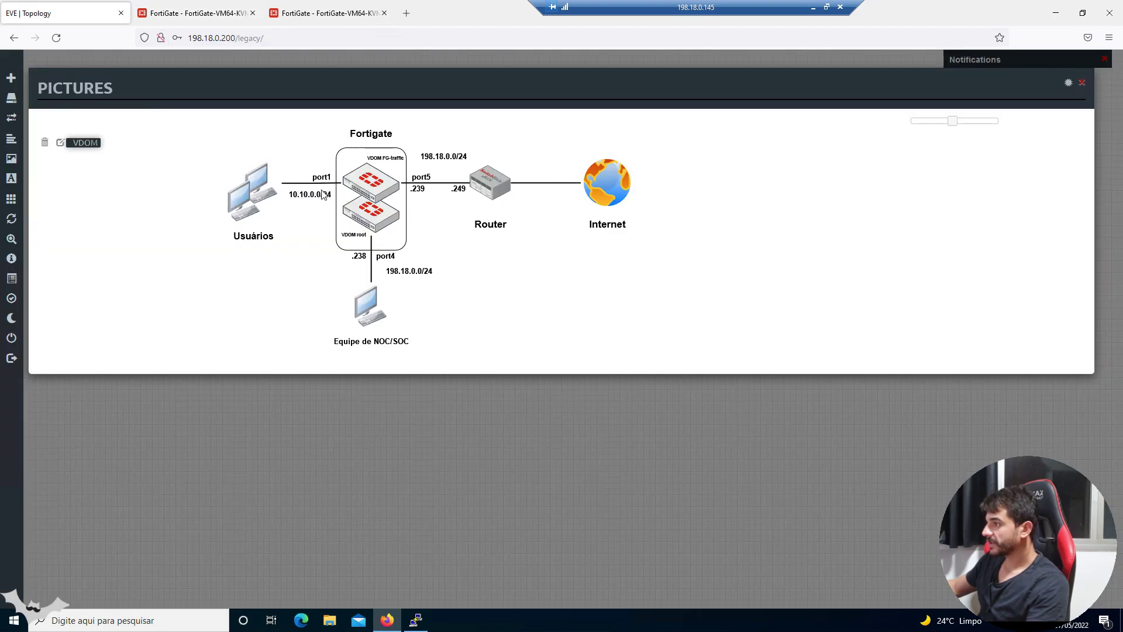
click(218, 14)
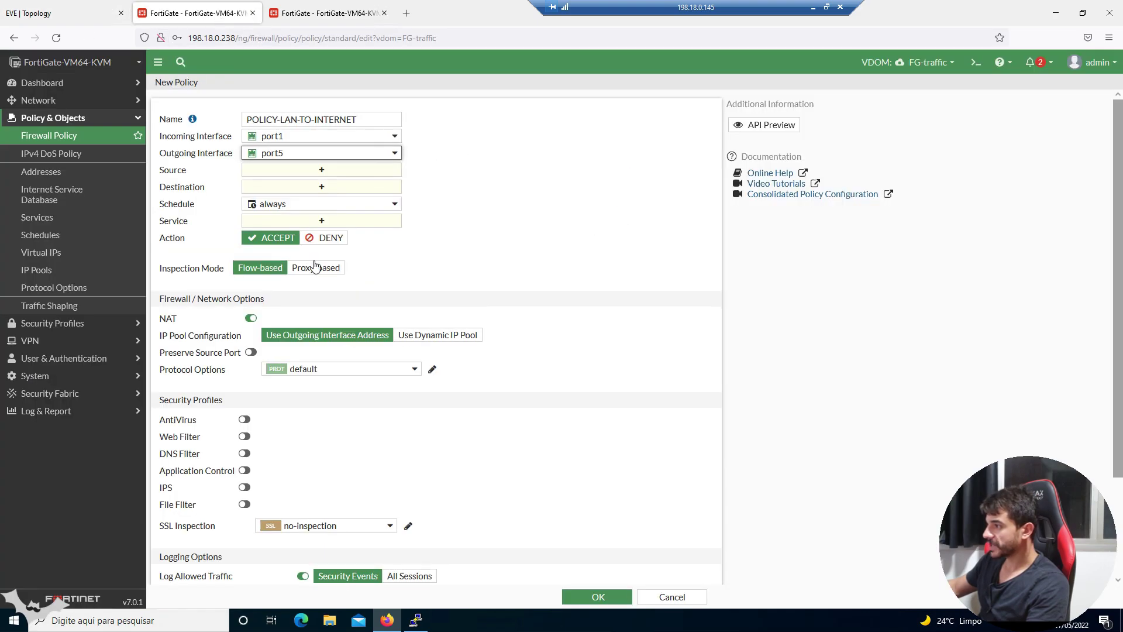
scroll(316, 391, down, 2)
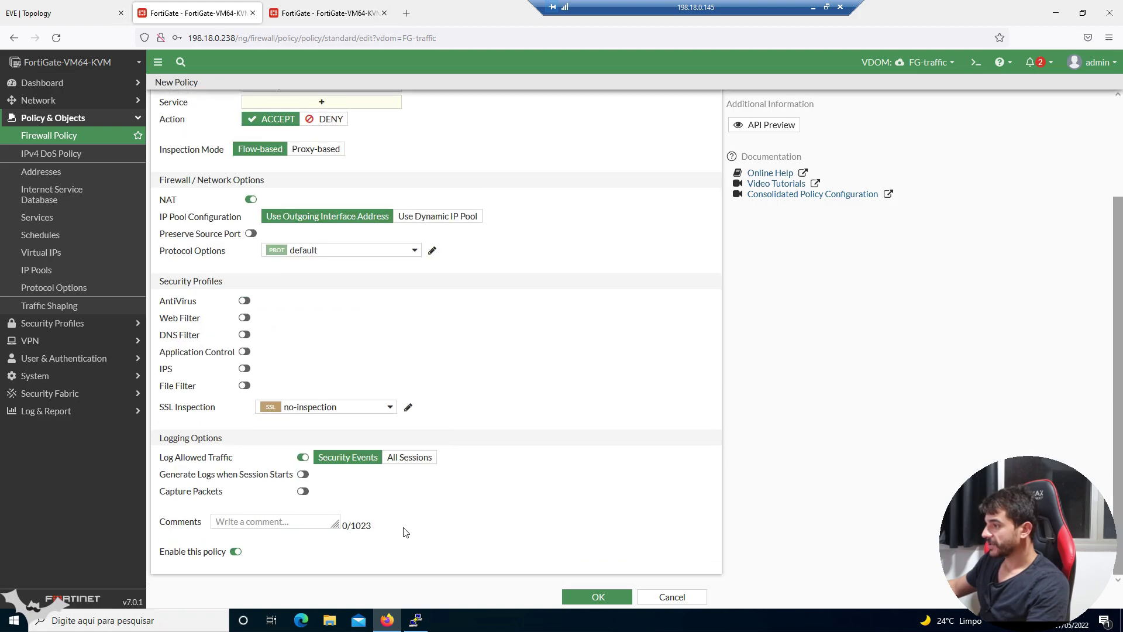
click(409, 457)
click(597, 597)
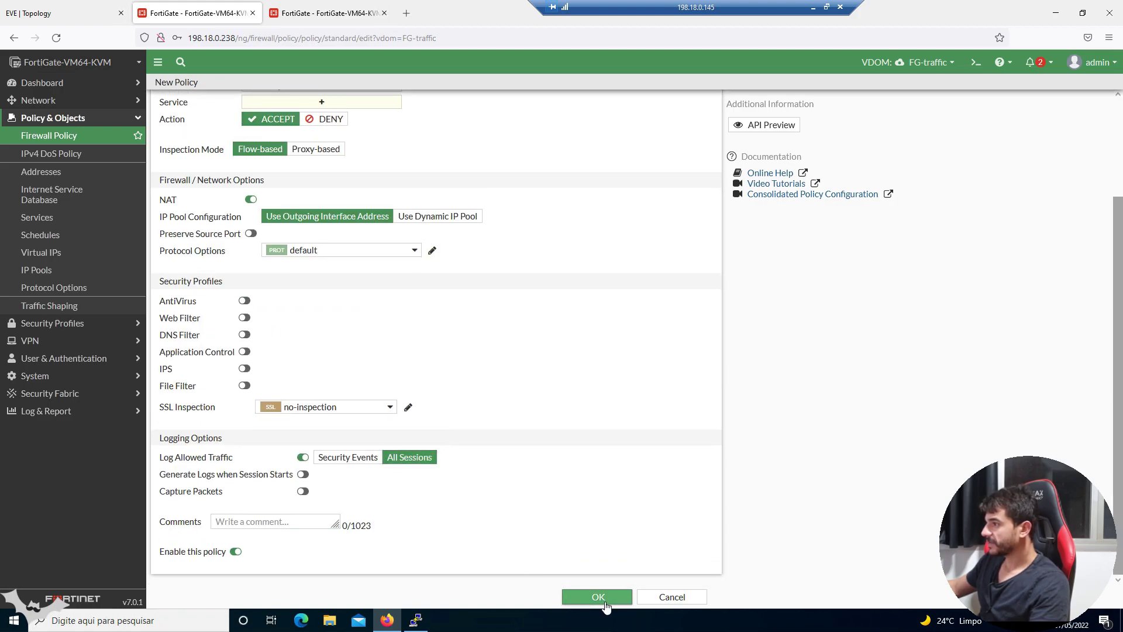
scroll(445, 310, up, 3)
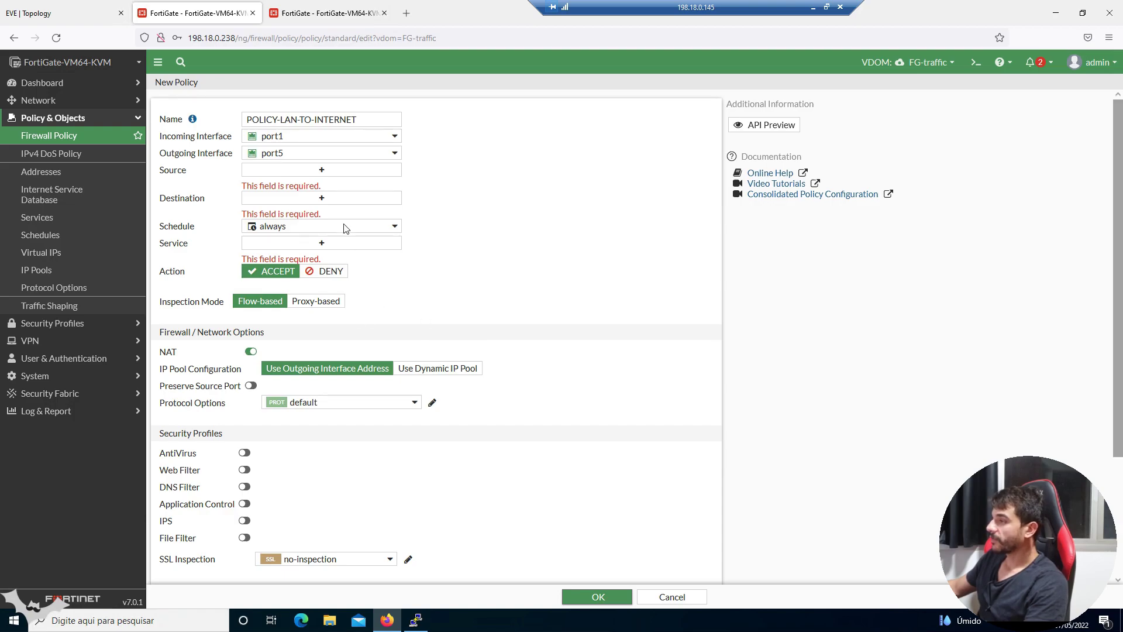
- From the Source picker, create address NETWORK-10.10.0.0/24 for 10.10.0.0/24 on port1
click(307, 174)
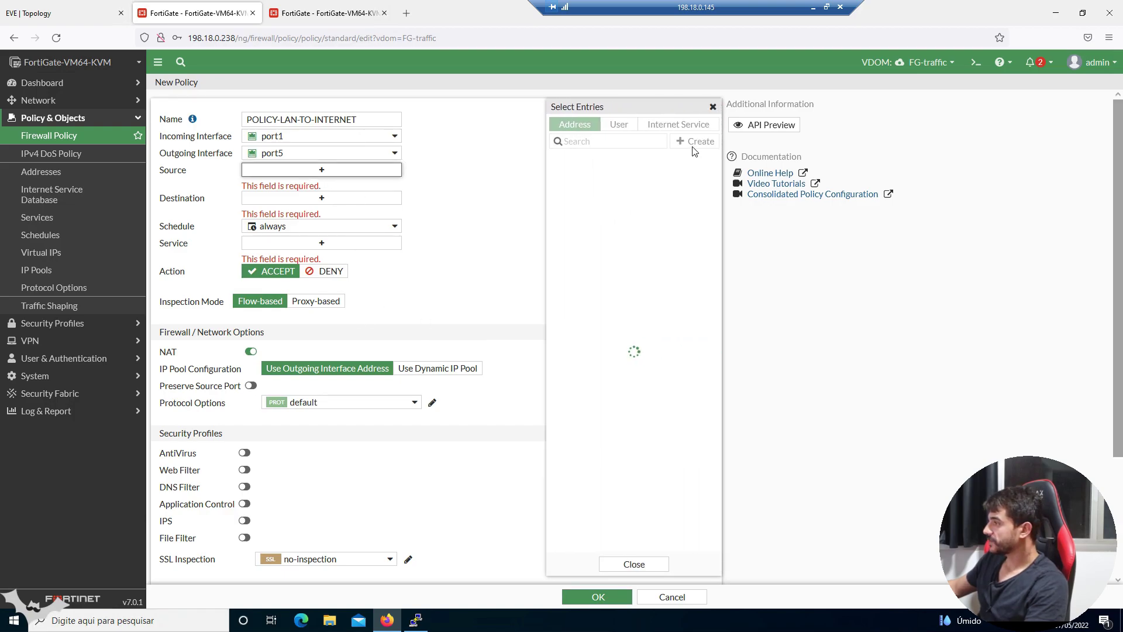
click(694, 148)
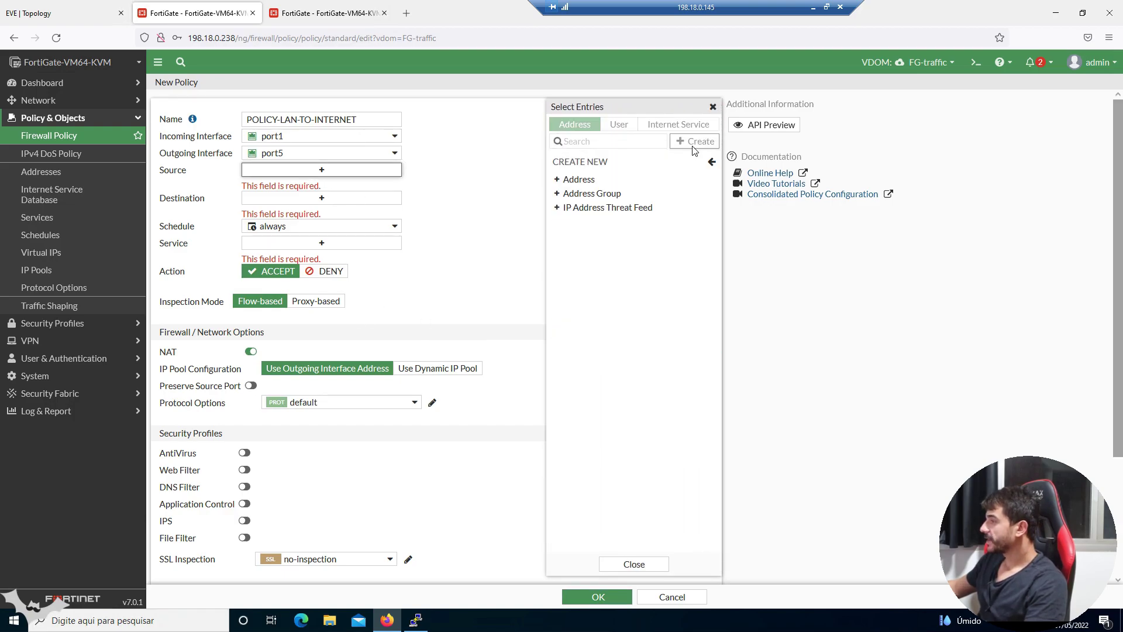
click(614, 184)
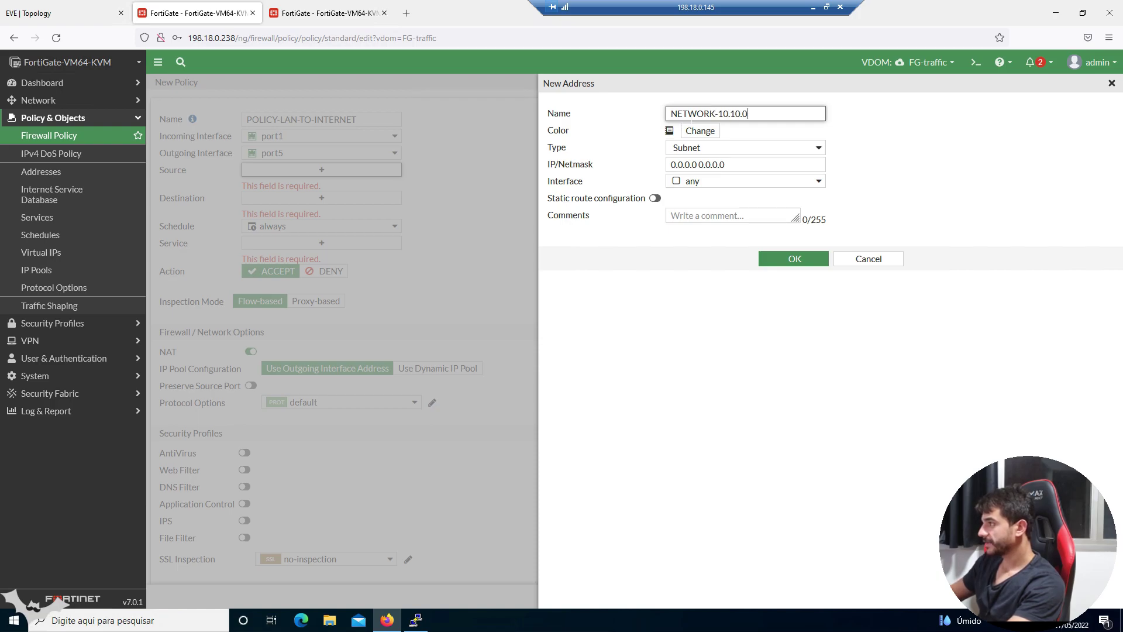
text(24)
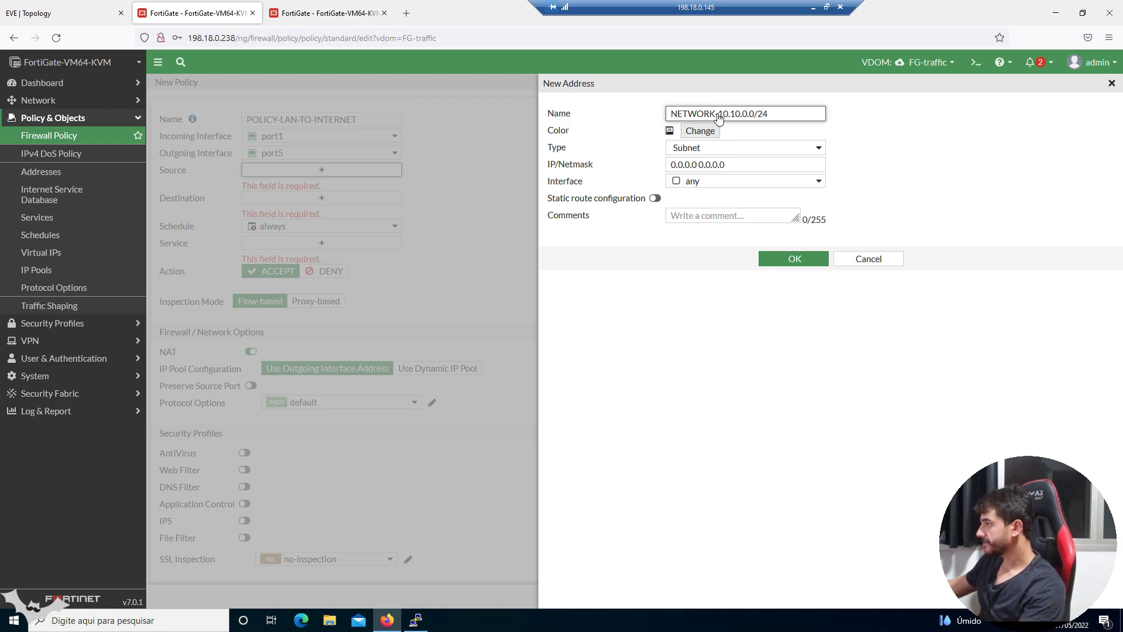
drag(718, 114, 795, 116)
key(ctrl+c)
triple_click(720, 165)
key(ctrl+v)
click(766, 181)
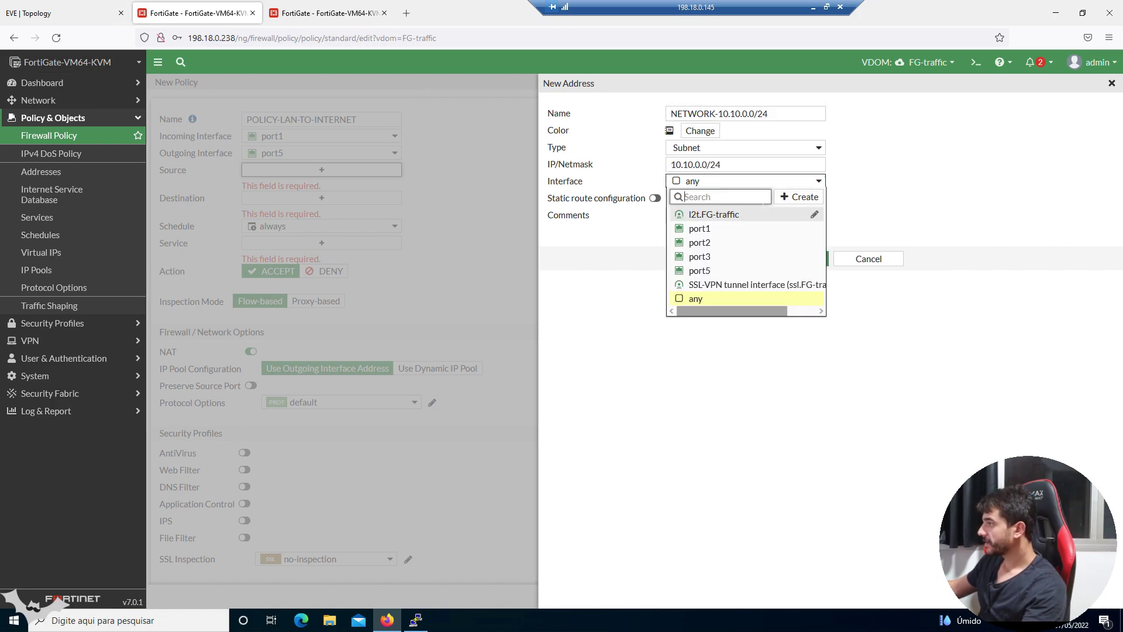
click(737, 229)
click(792, 258)
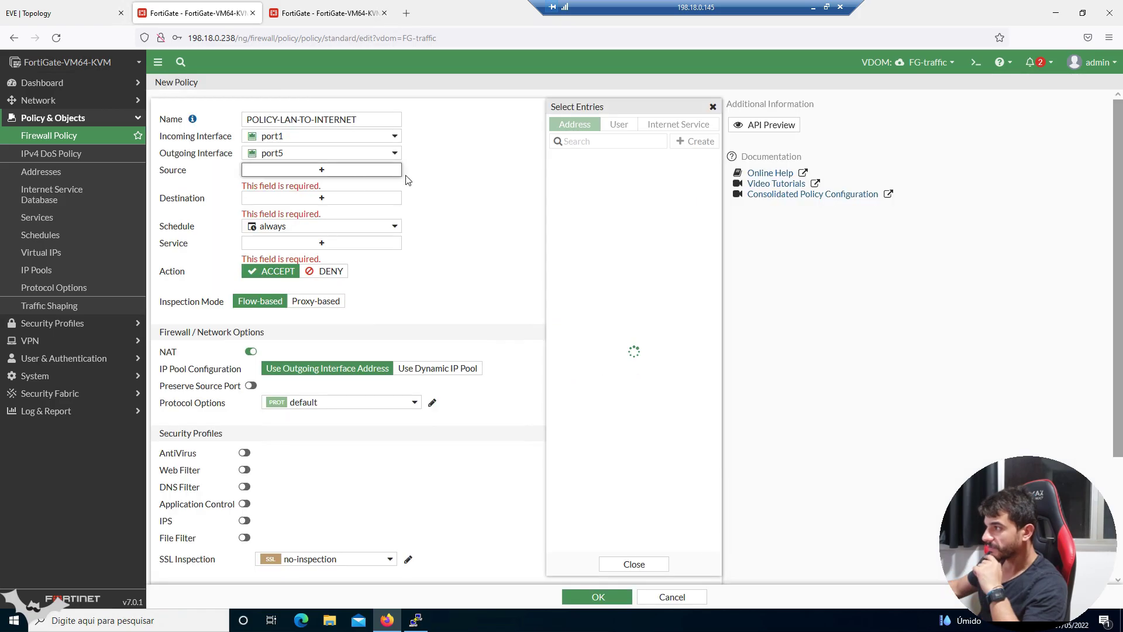
- Set source NETWORK-10.10.0.0/24, destination all, services ALL_ICMP, HTTP and HTTPS, then save
click(630, 279)
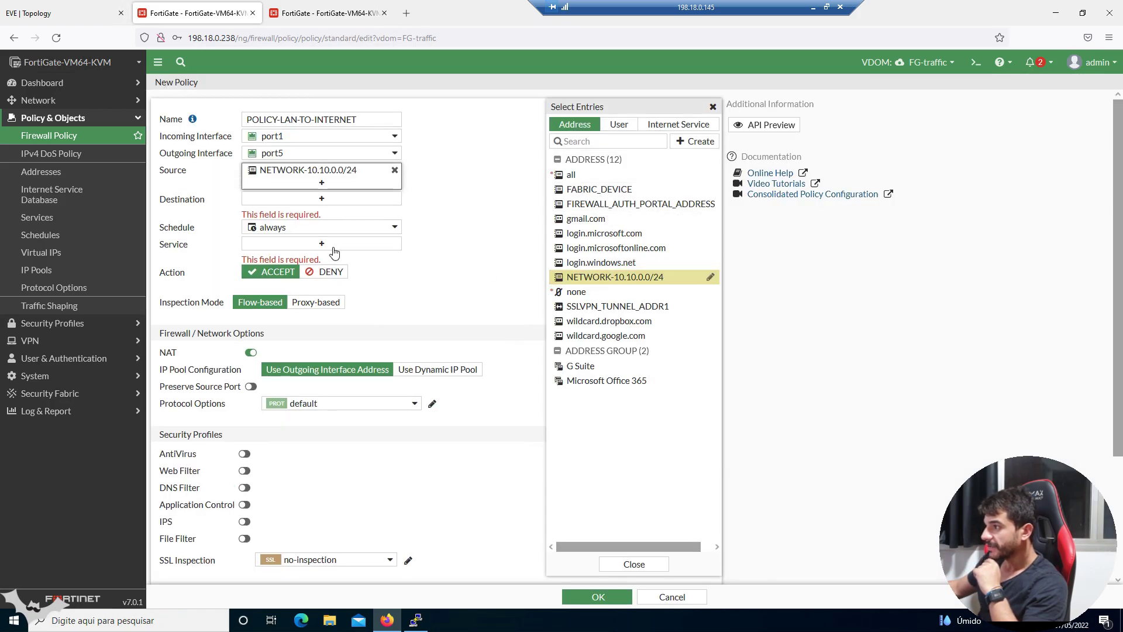
click(321, 198)
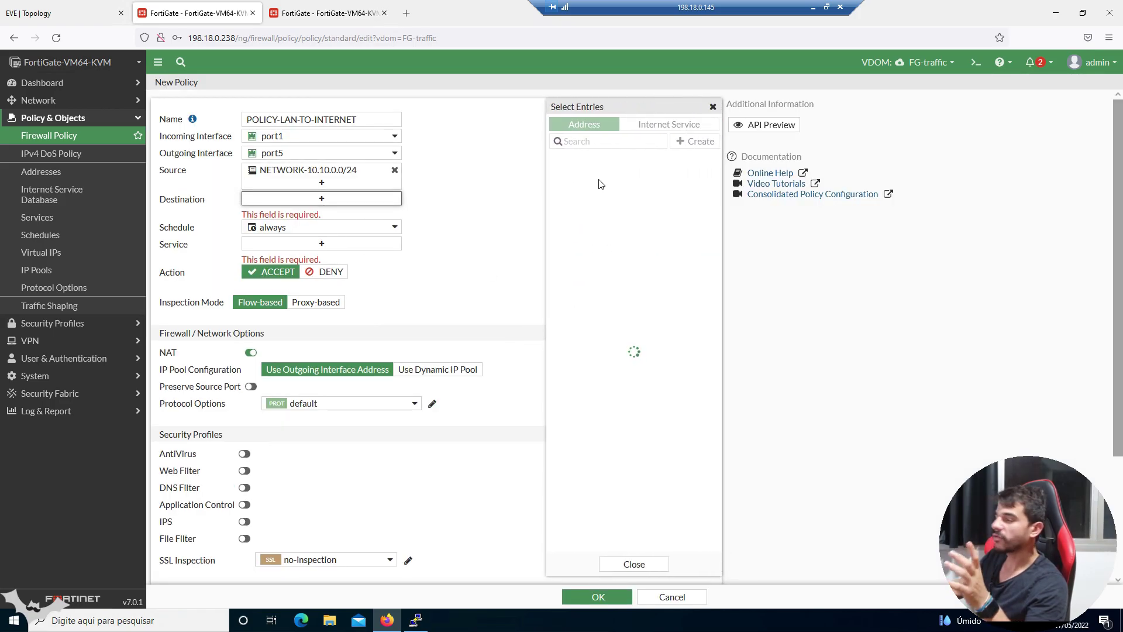
click(576, 174)
click(353, 243)
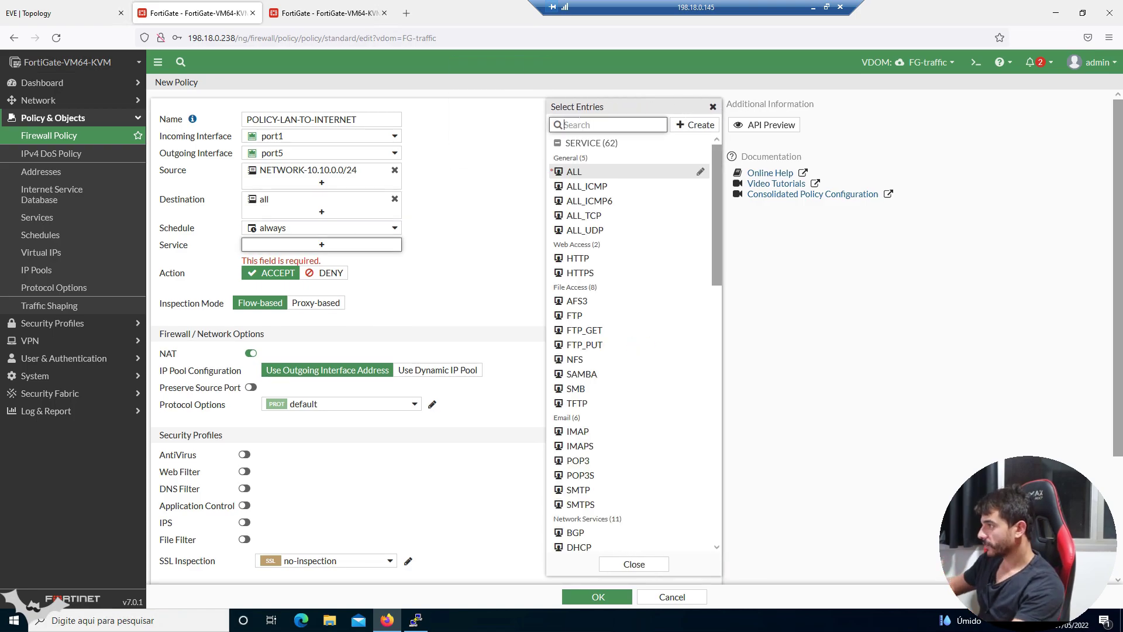
click(593, 186)
click(608, 124)
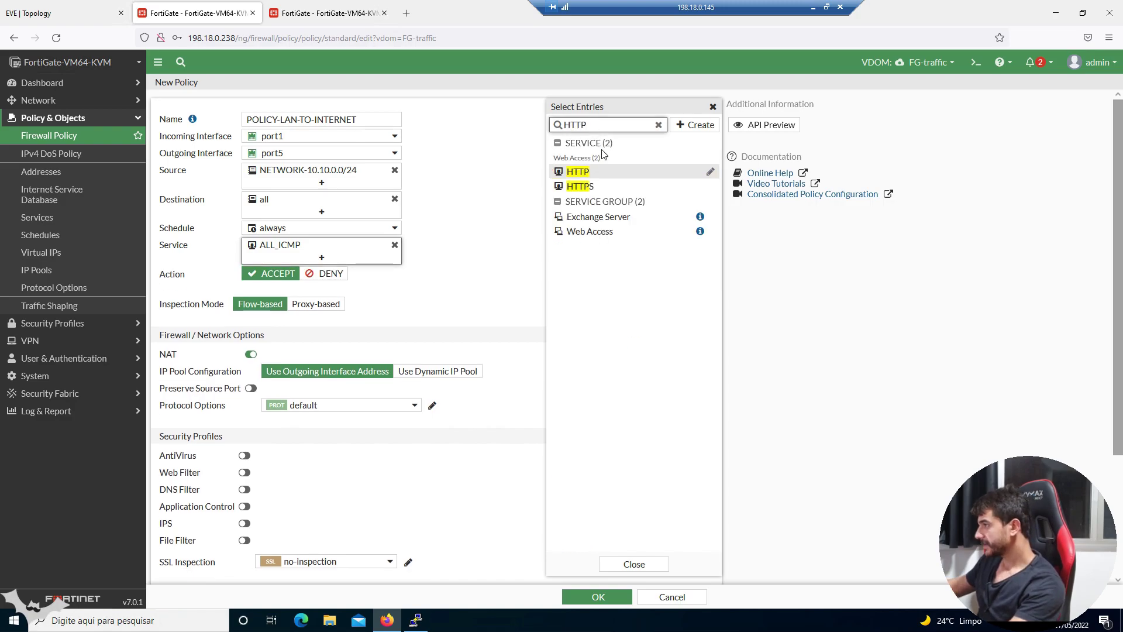
click(609, 175)
click(692, 186)
click(301, 459)
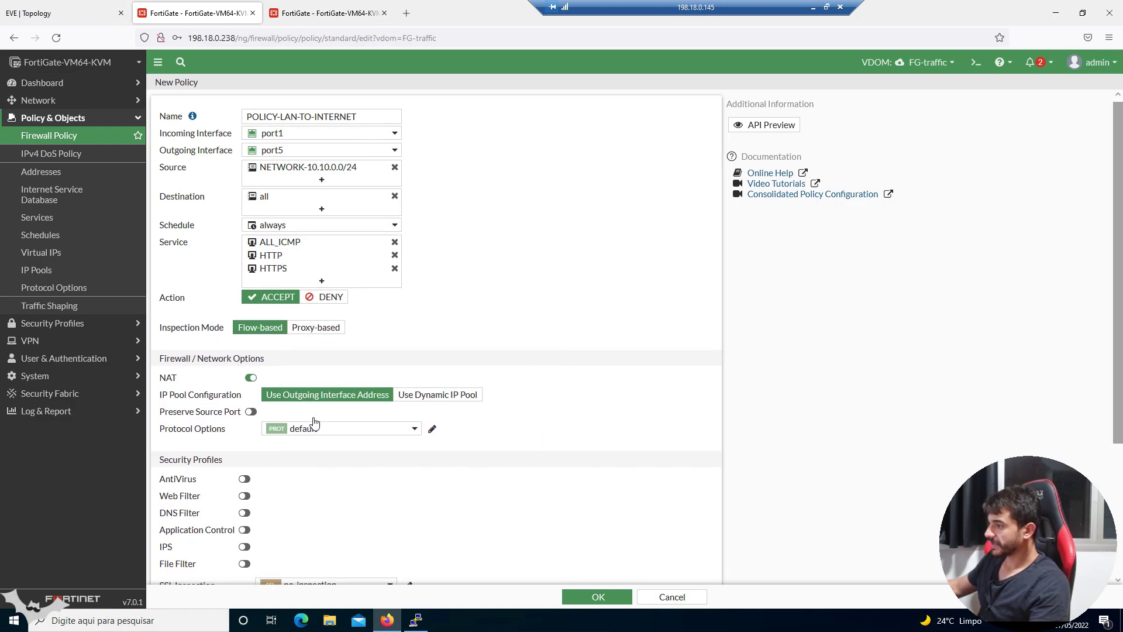
scroll(310, 421, down, 3)
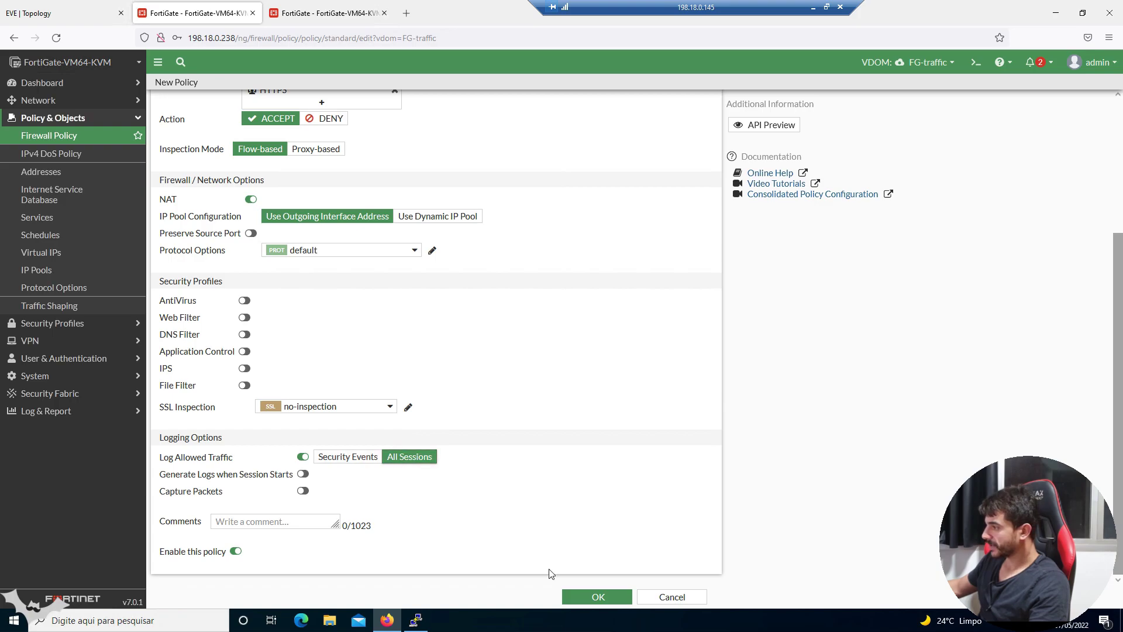
click(596, 597)
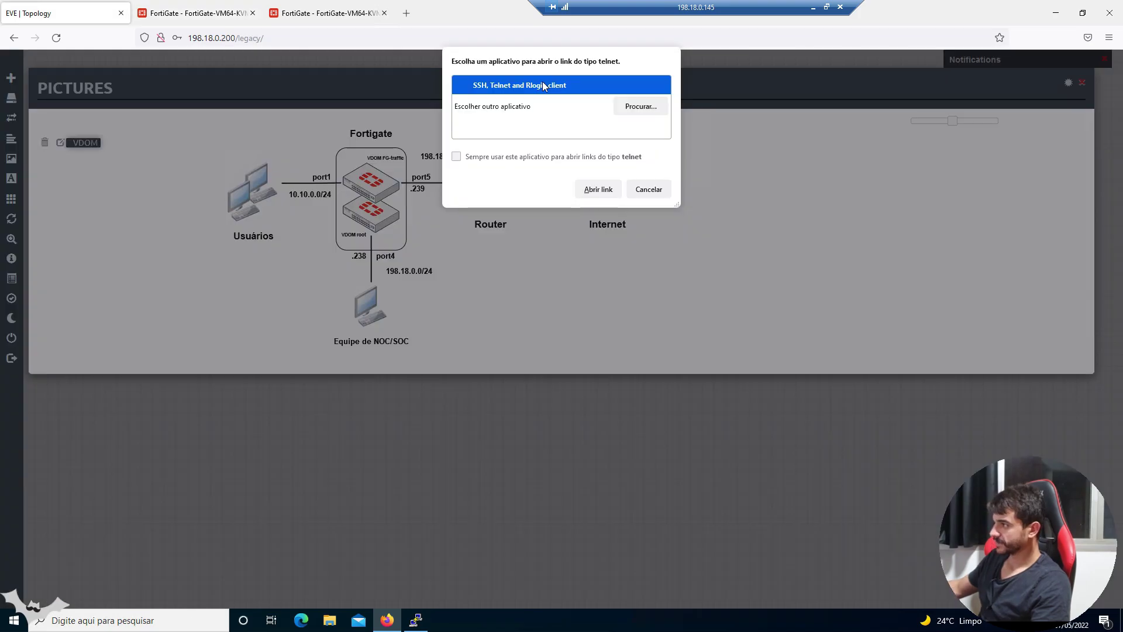
- On the LAN PC console, assign IP 10.10.0.10/24 with gateway 10.10.0.1
double_click(542, 85)
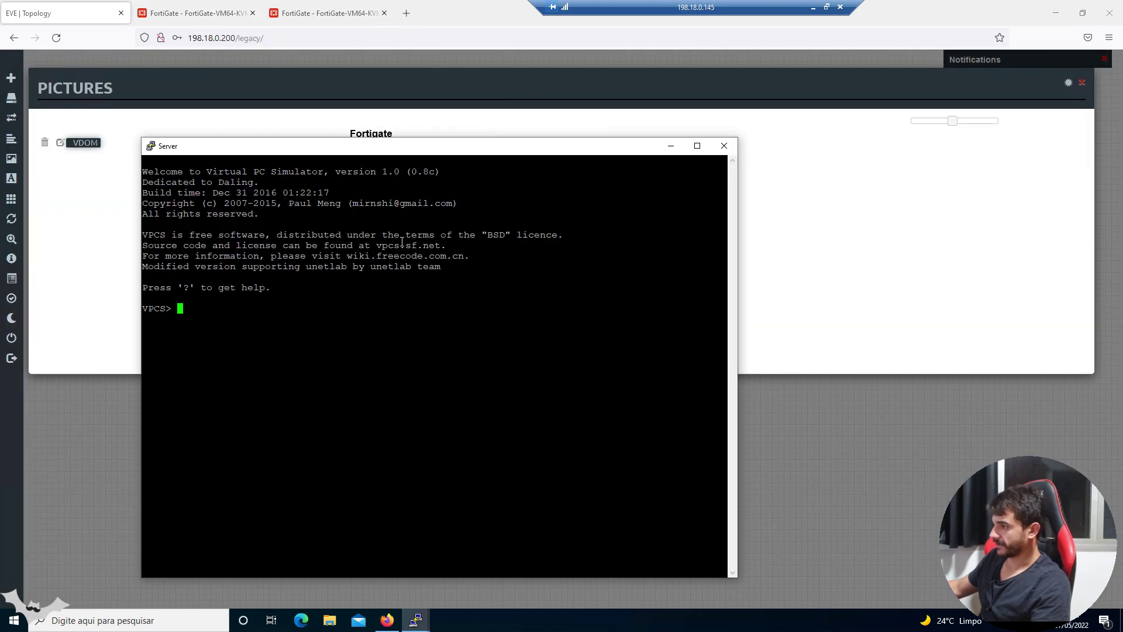
text(ip dhcp)
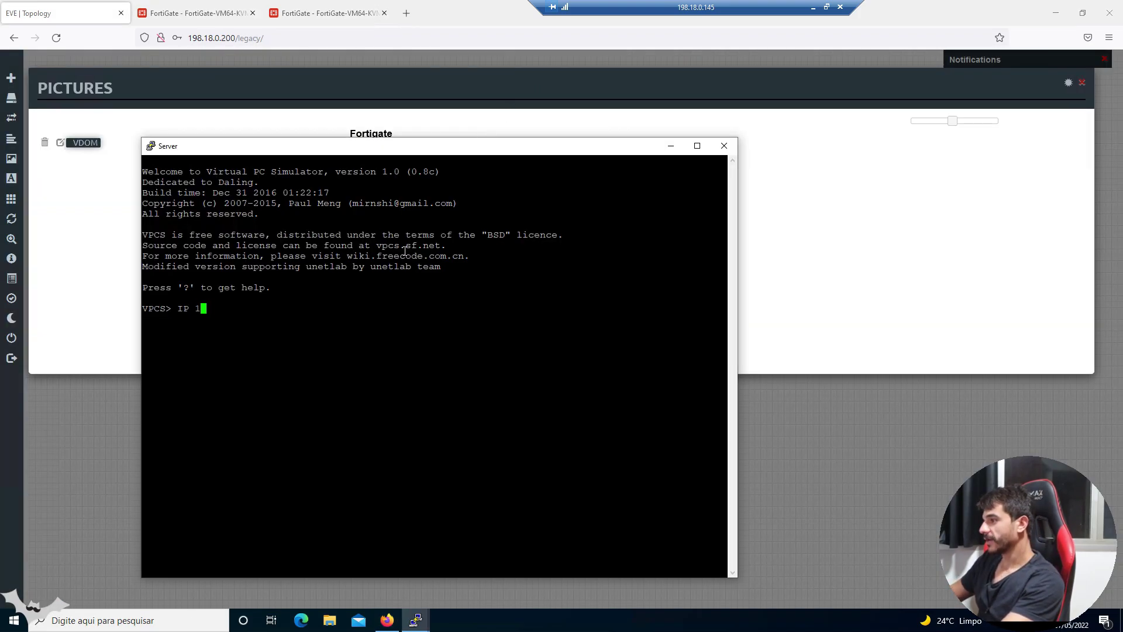
key(BackSpace)
key(BackSpace)
key(BackSpace)
key(BackSpace)
key(BackSpace)
key(BackSpace)
key(BackSpace)
text(i)
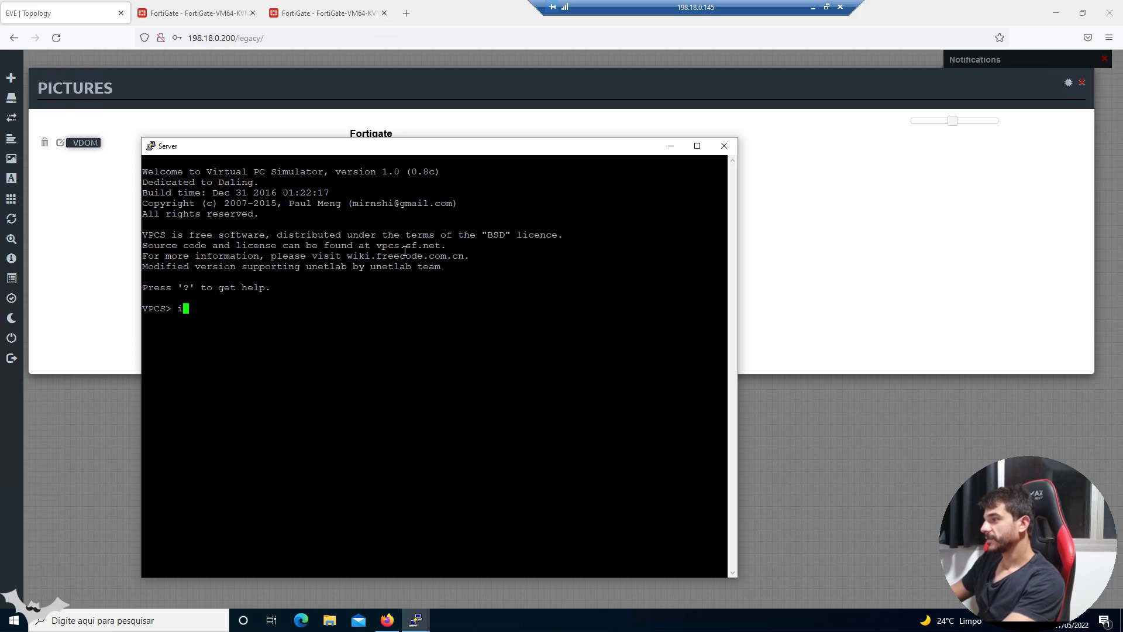
text(p 10.10.0.10/24 10)
text(.10.0.1)
key(Return)
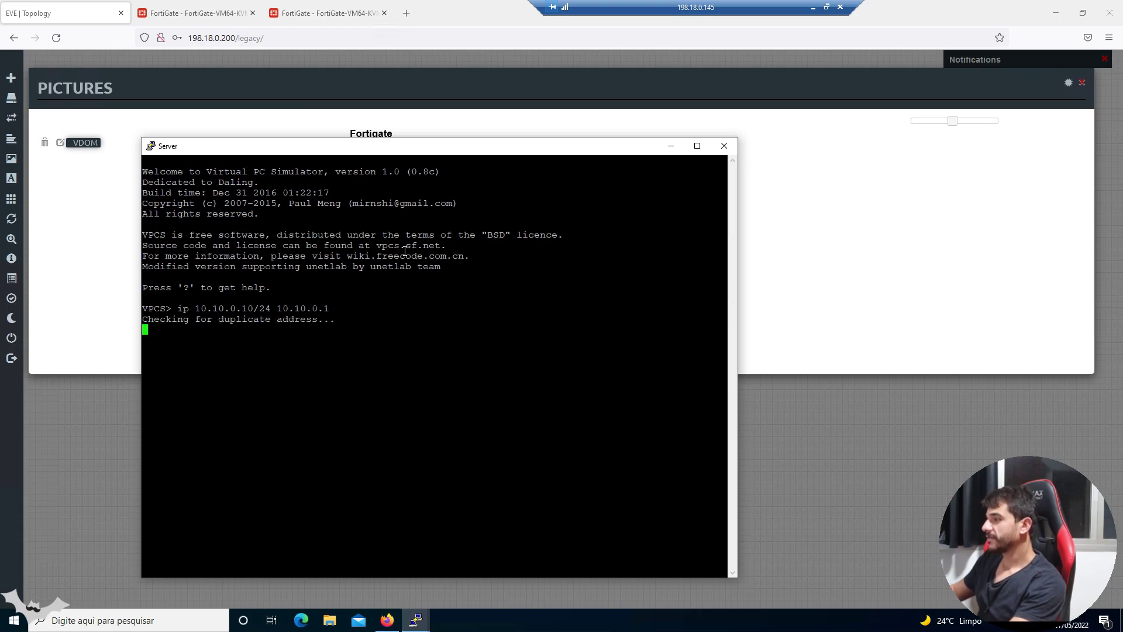
triple_click(328, 318)
click(350, 317)
- Ping the gateway 10.10.0.1 and then 8.8.8.8, and hide the PC console
text(ping 10.10.0.1)
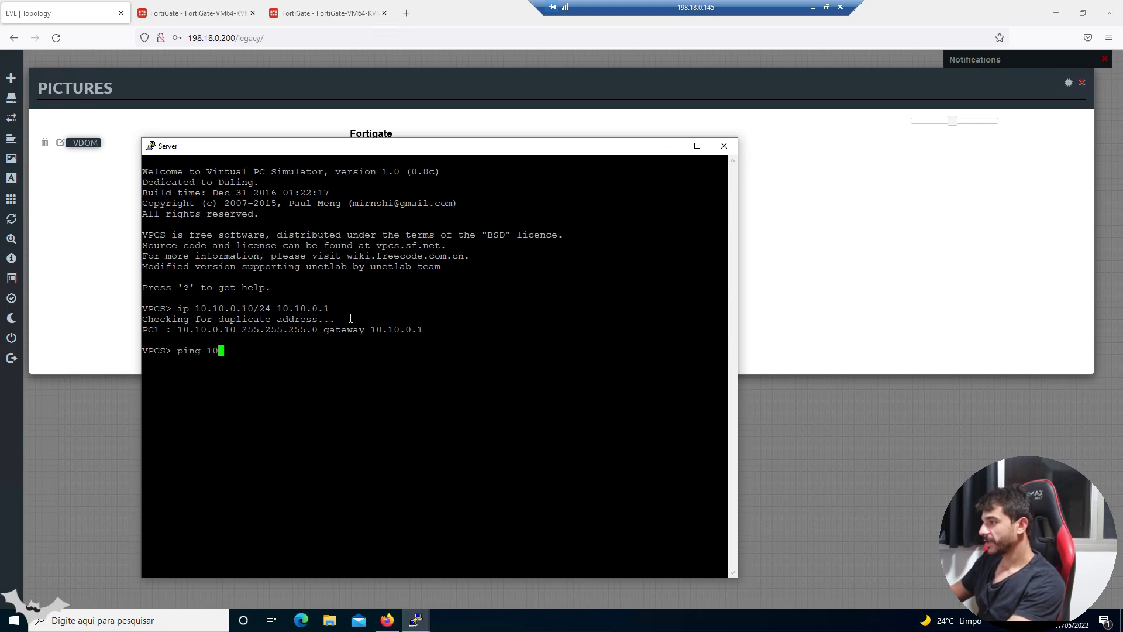
key(Return)
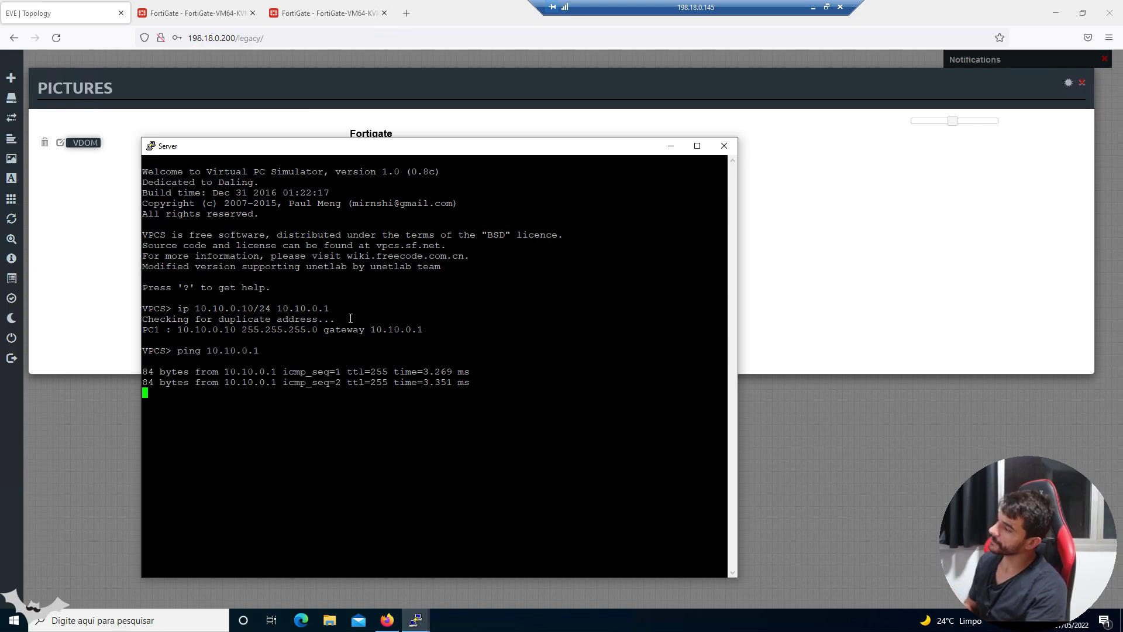
key(ctrl+c)
text(ping 8.8.8.8)
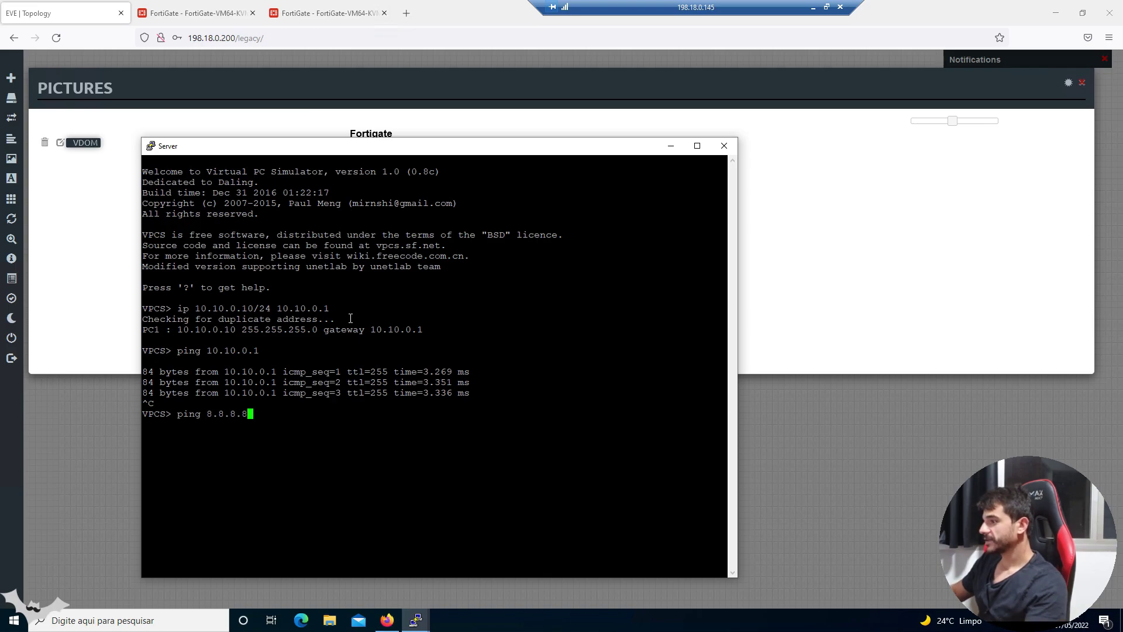
key(Return)
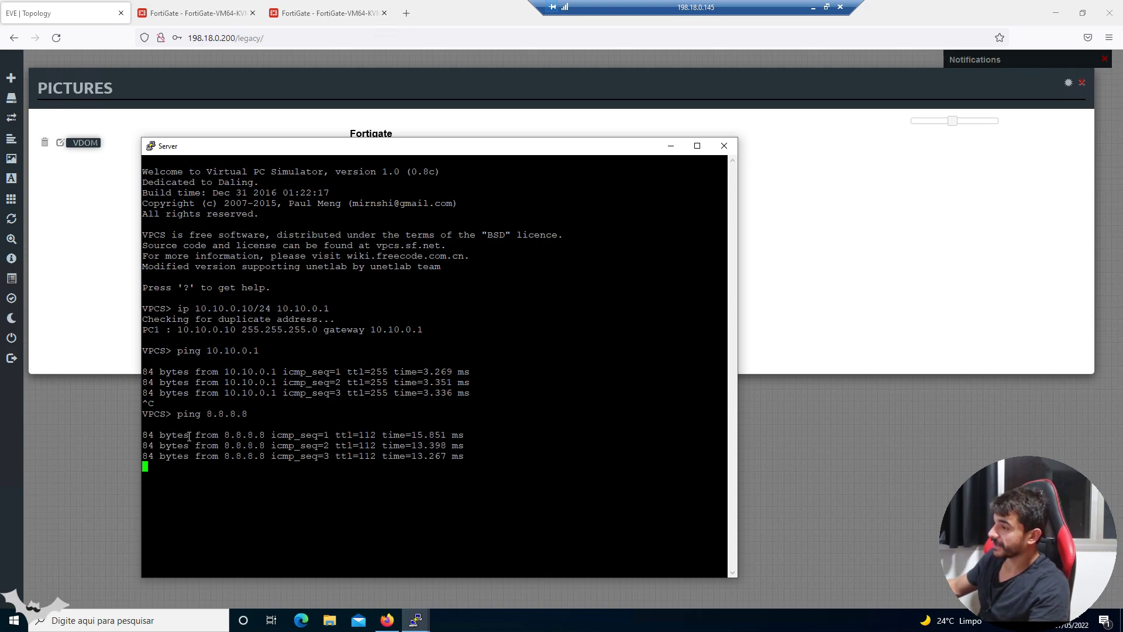
click(843, 304)
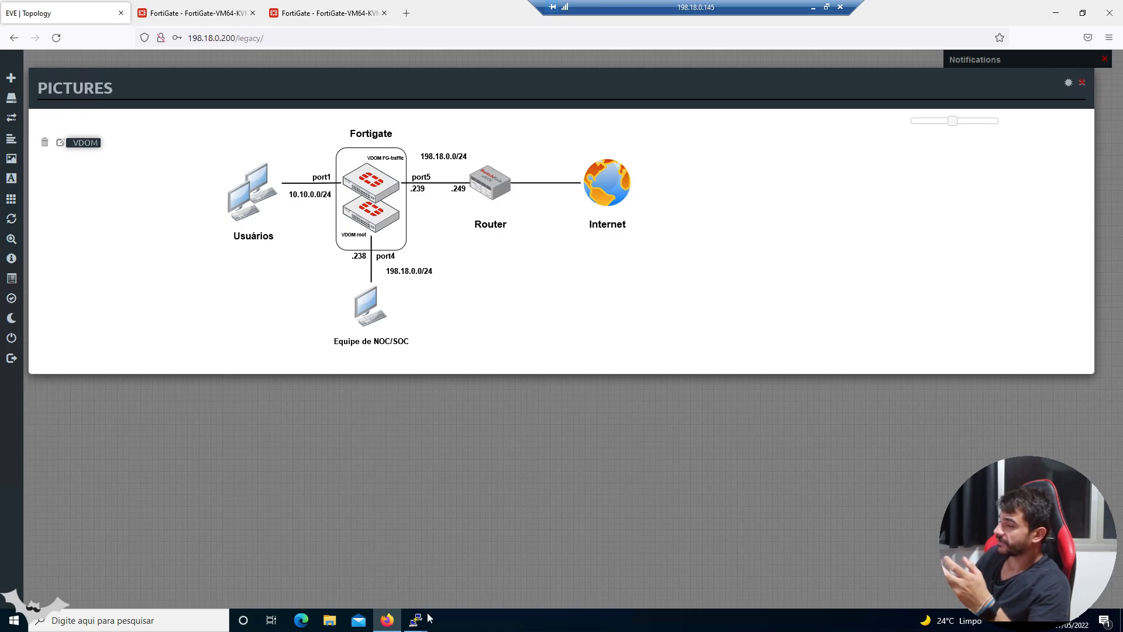
- In the FortiGate CLI, enter the FG-traffic VDOM with config vdom and edit FG-traffic
mouse_move(427, 619)
click(396, 588)
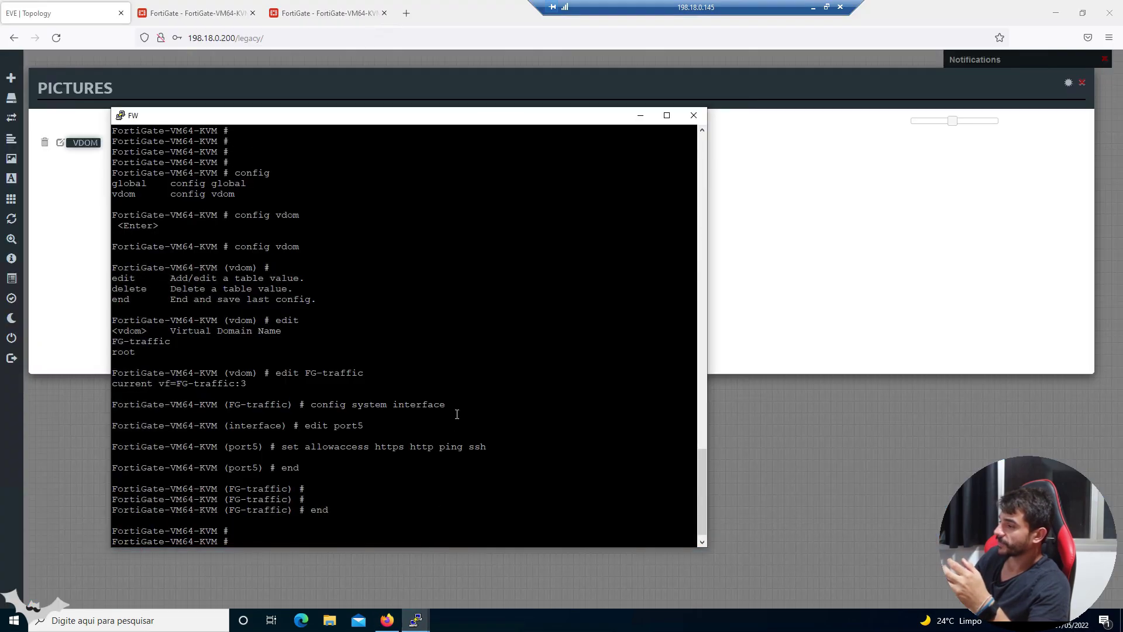
key(Return)
key(Return)
key(Return)
key(Return)
key(Return)
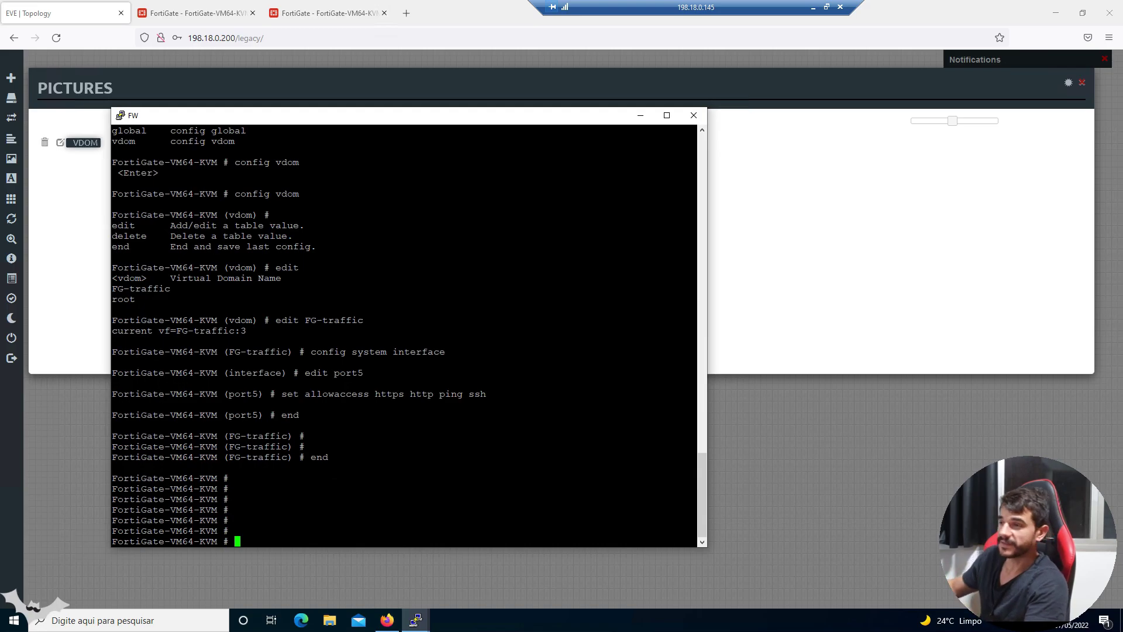
key(Return)
key(Return)
key(Return)
key(Return)
key(Return)
key(Return)
key(Return)
key(Return)
key(Return)
key(Return)
key(Return)
key(Return)
key(Return)
key(Return)
key(Return)
key(Return)
key(Return)
key(Return)
key(Return)
key(Return)
text(config vdom)
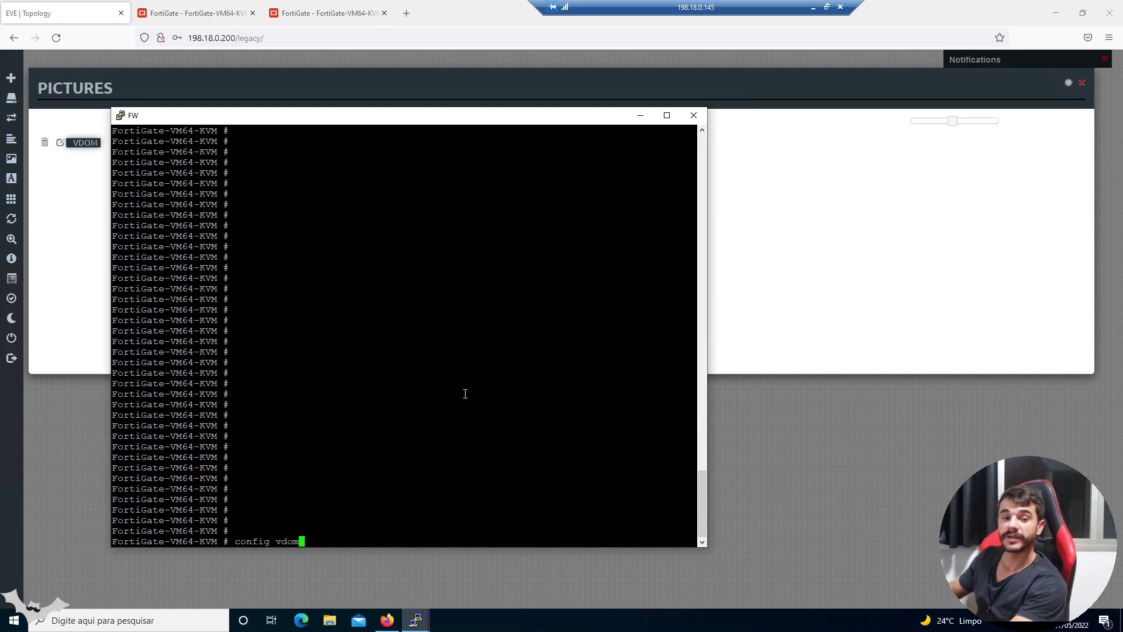
key(Return)
text(edit )
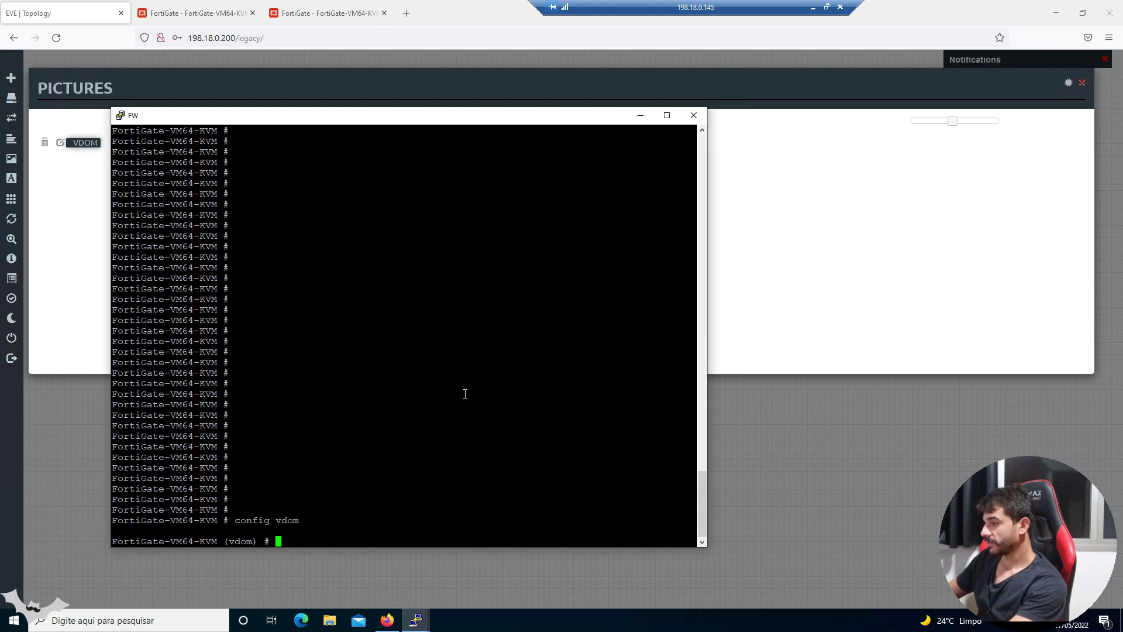
text(FG-traffic)
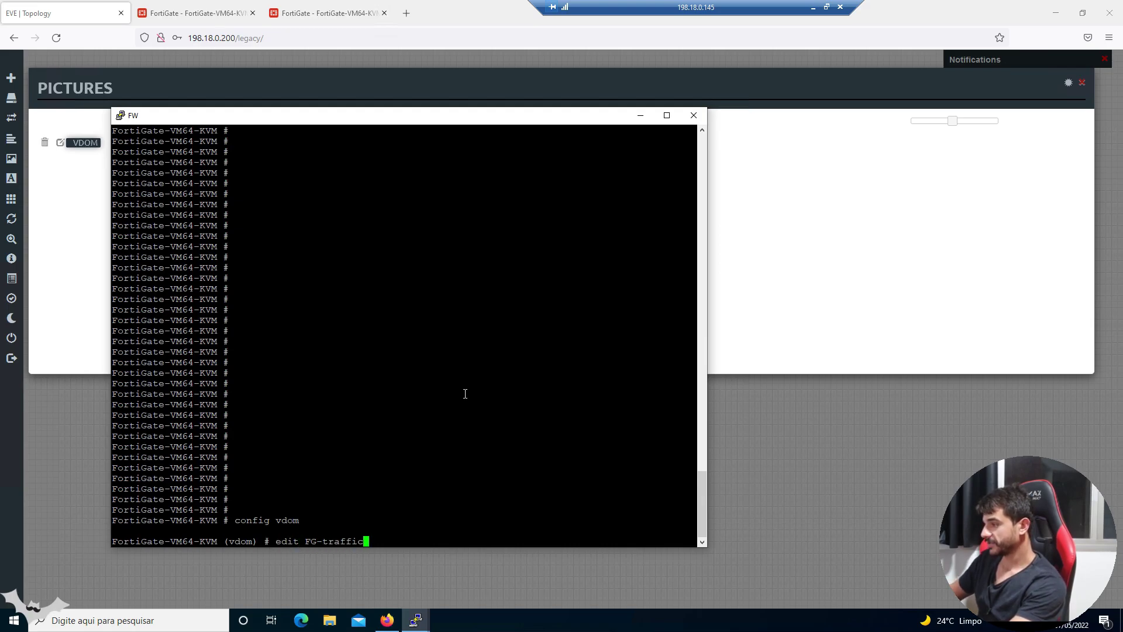
key(Return)
- Run the packet sniffer: diagnose sniffer packet any 'host 8.8.8.8' 4 10 a
right_click(465, 394)
key(Return)
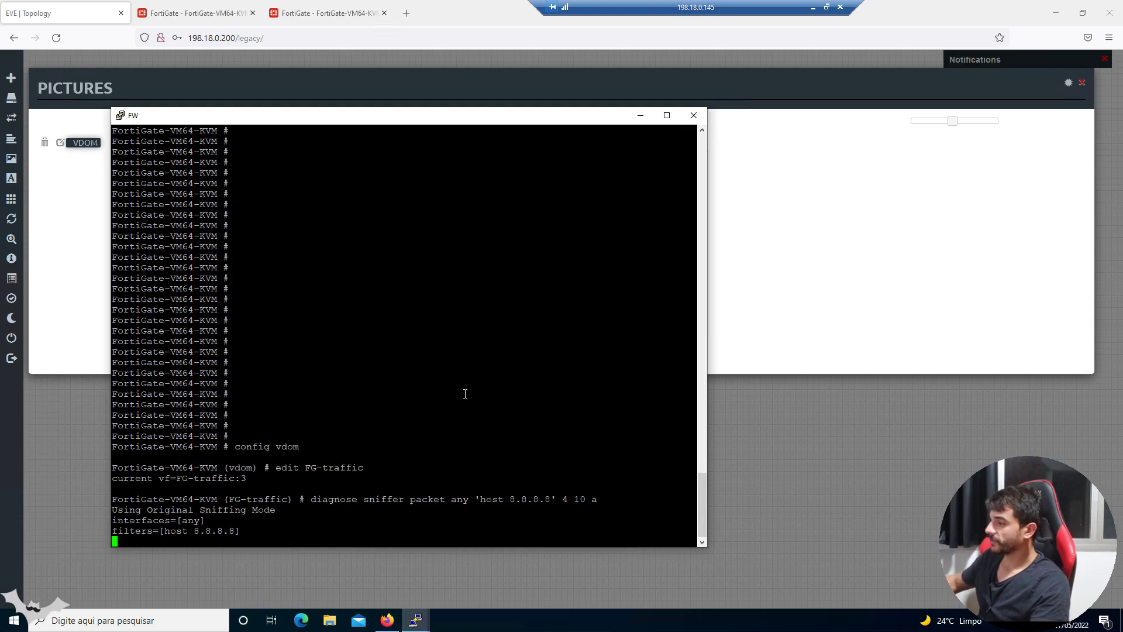
triple_click(224, 531)
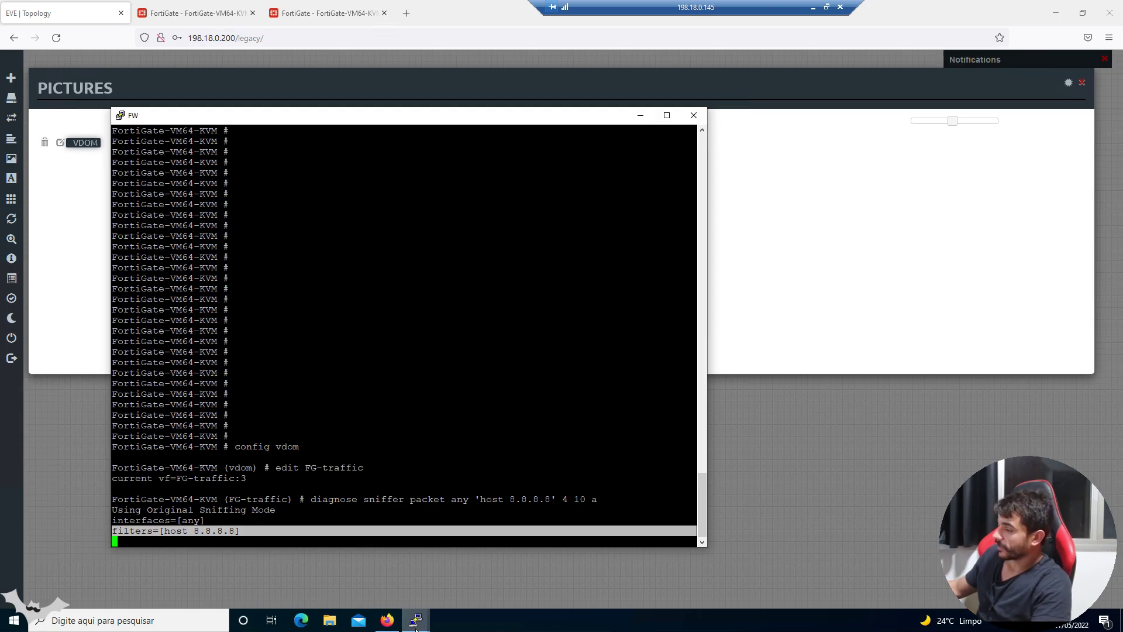
- Rerun the 8.8.8.8 ping on the PC and inspect captured requests entering port1
mouse_move(416, 620)
click(468, 580)
key(Up)
key(Return)
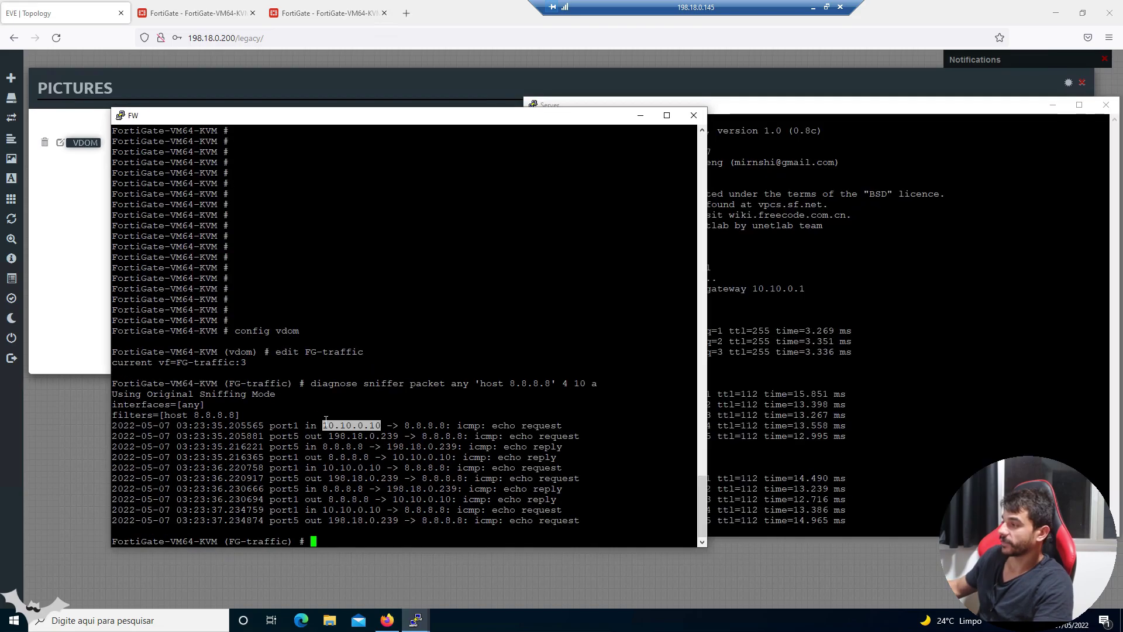
triple_click(351, 425)
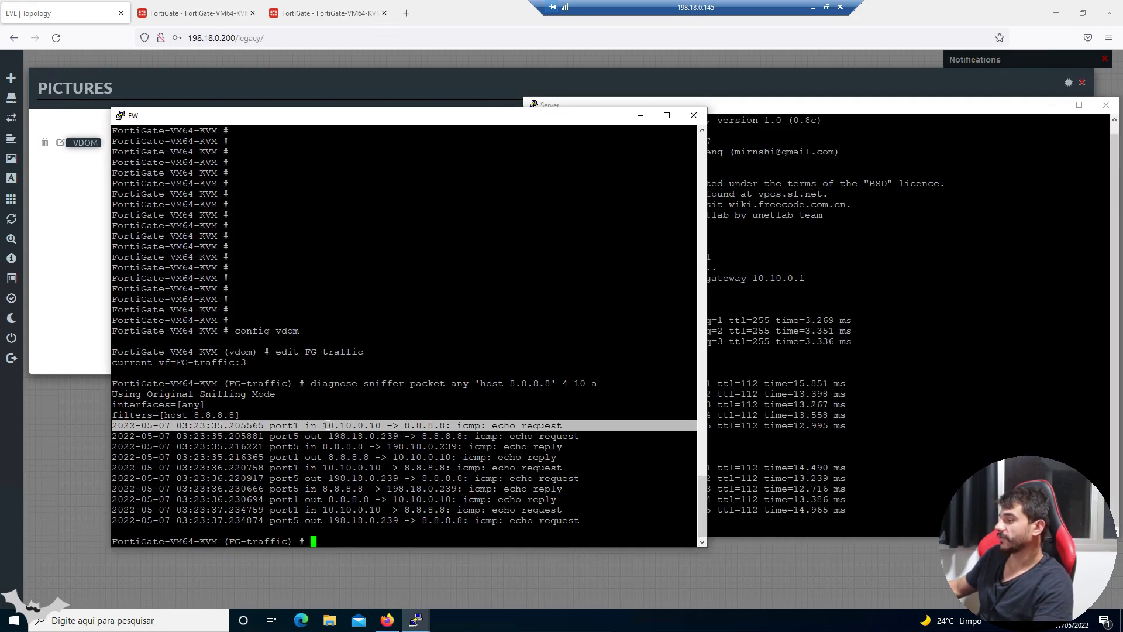
triple_click(299, 426)
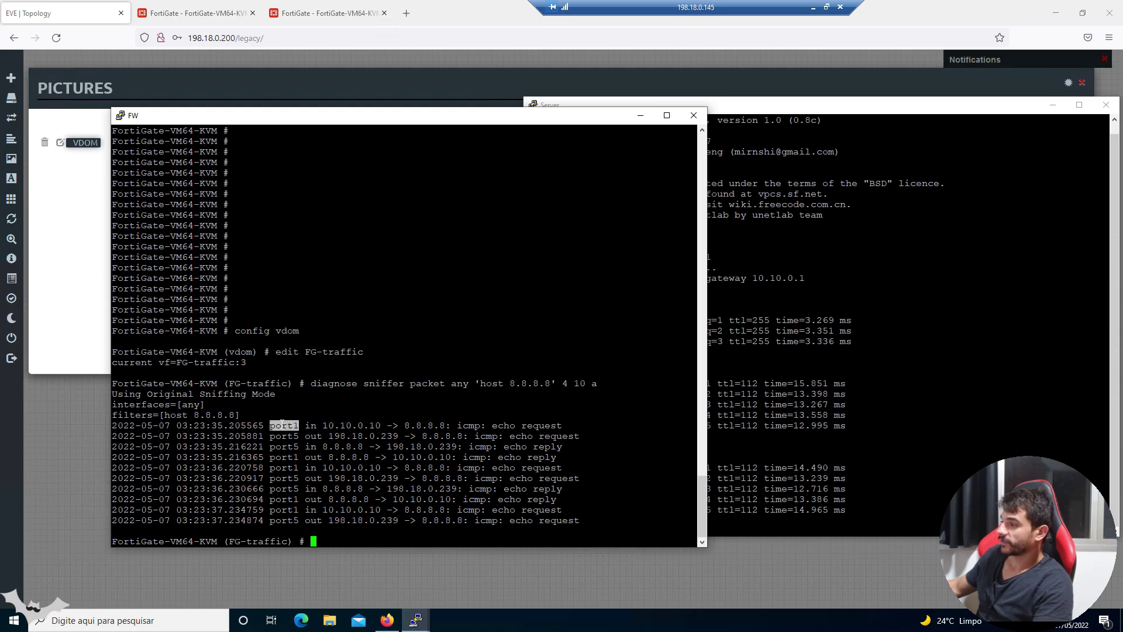